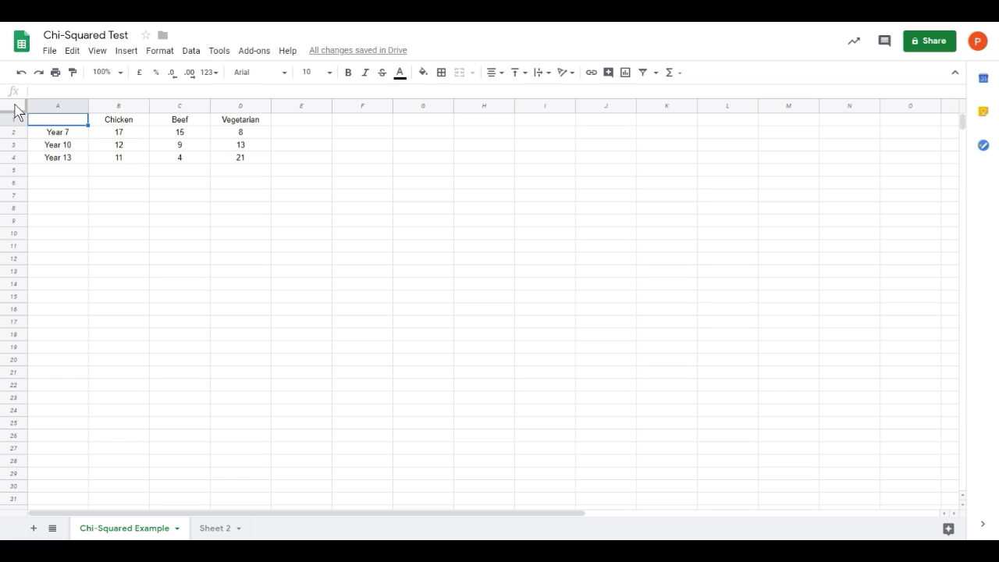
# Set the sheet's zoom level to 150%
pyautogui.click(121, 75)
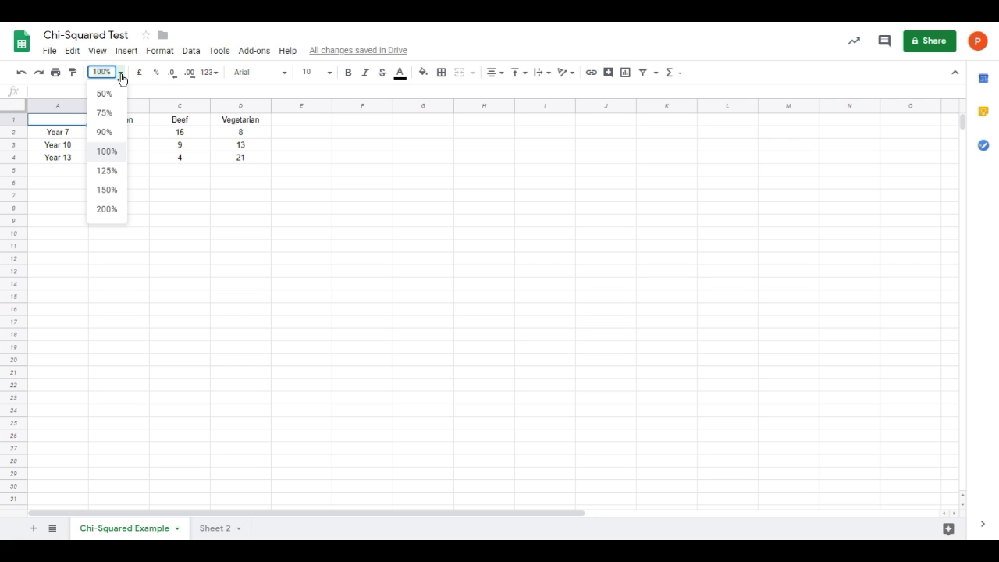
pyautogui.click(119, 191)
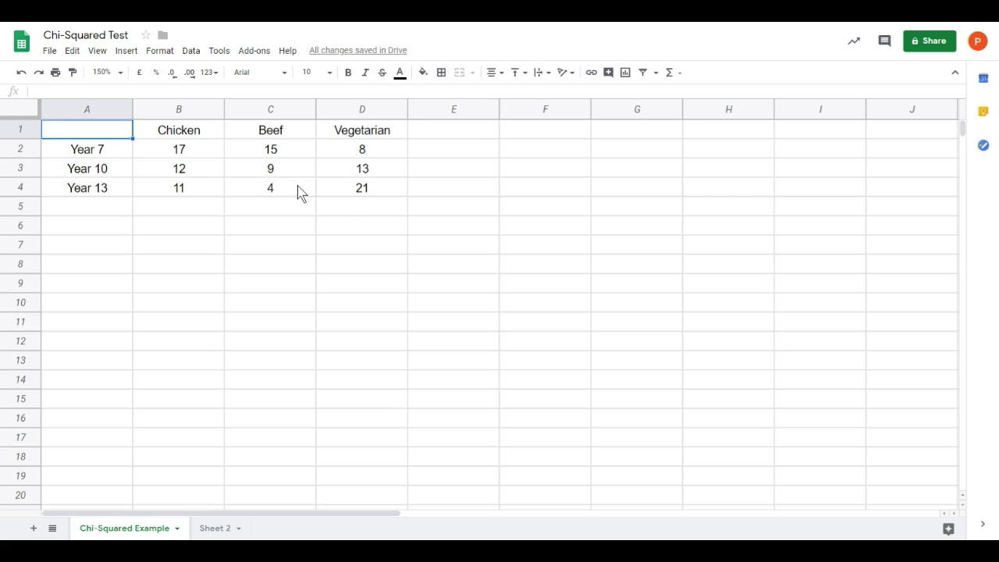
# Format all cells of the sheet in Verdana, size 12, with centred horizontal alignment
pyautogui.click(24, 113)
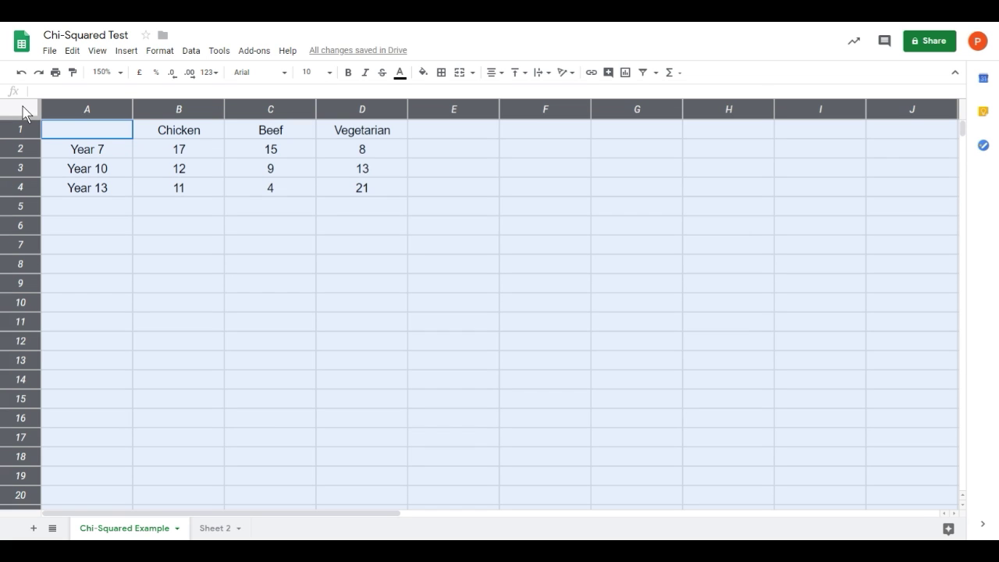
pyautogui.click(279, 72)
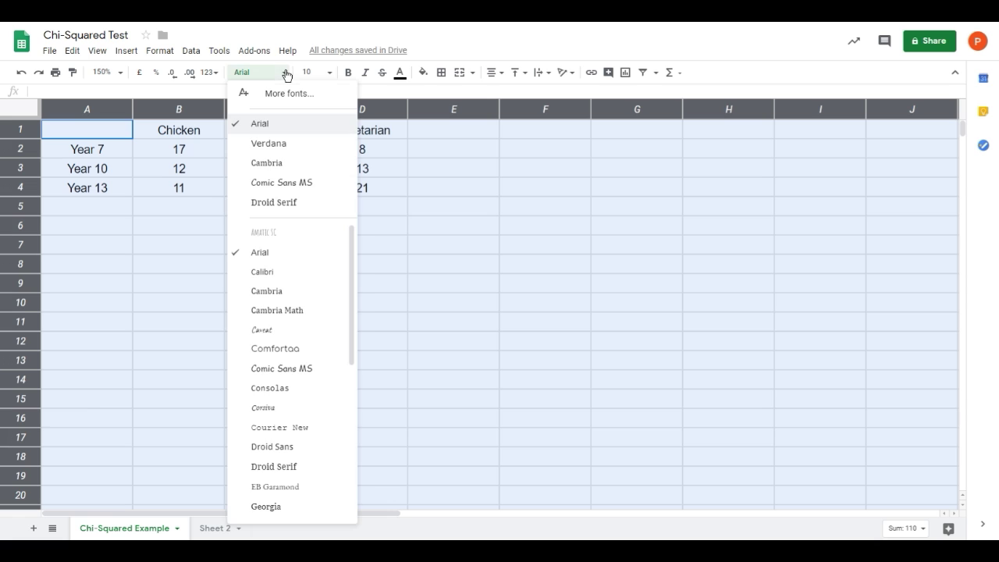
pyautogui.click(276, 144)
pyautogui.click(328, 73)
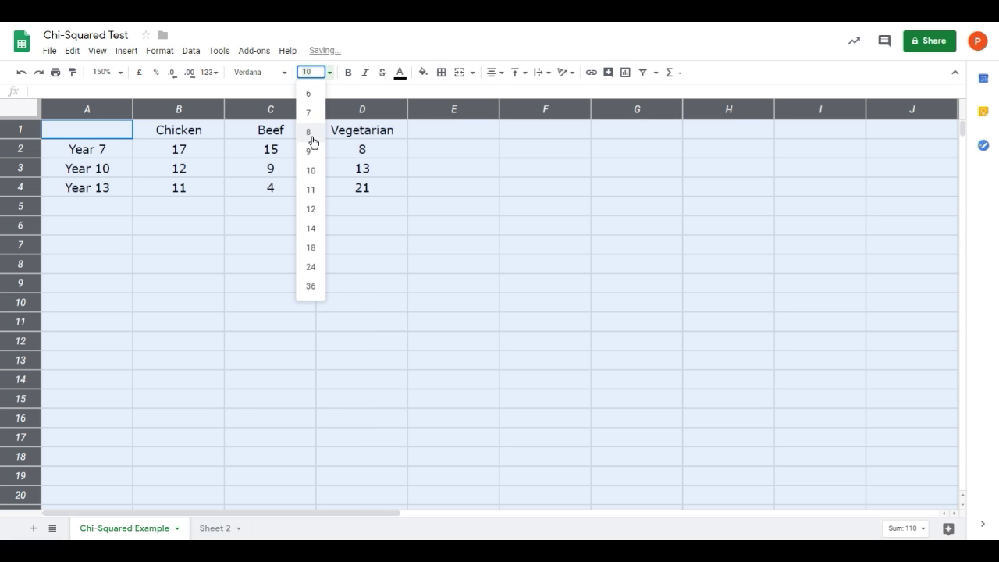
pyautogui.click(314, 210)
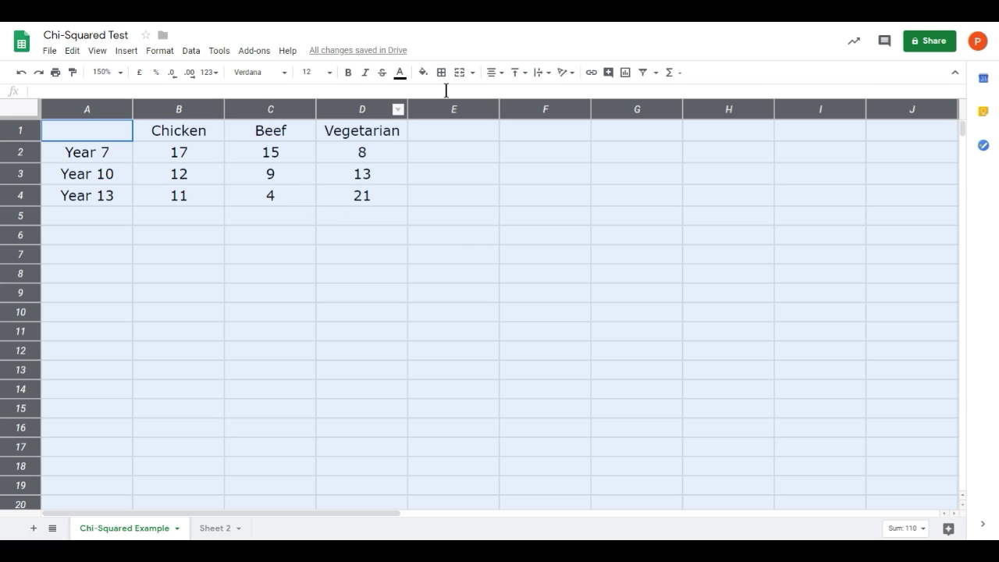
pyautogui.click(504, 75)
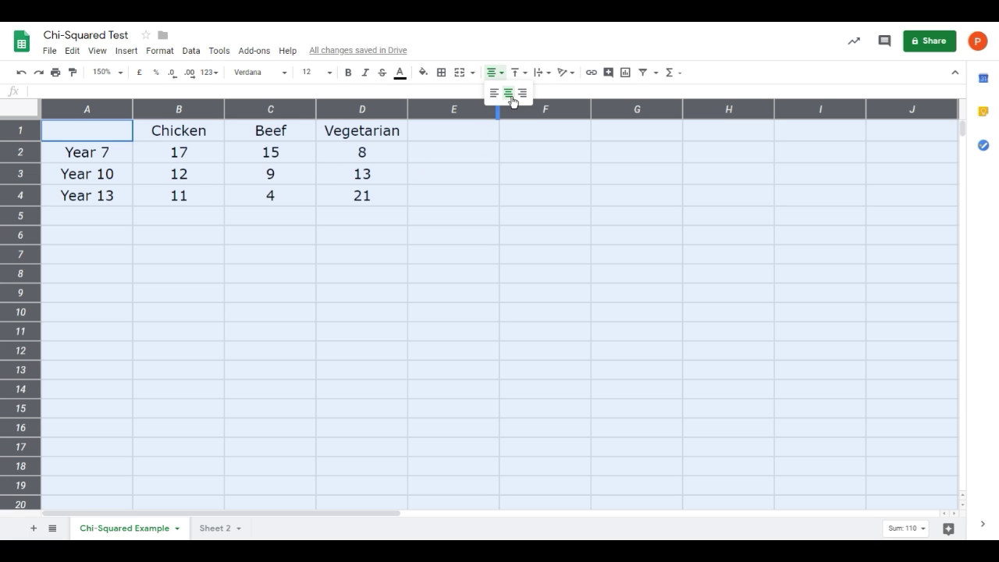
pyautogui.click(508, 93)
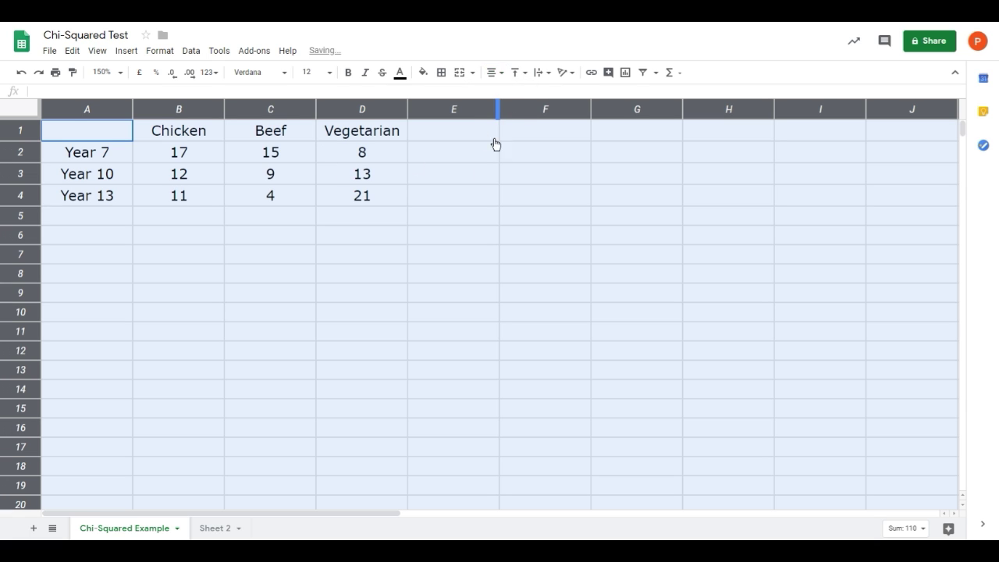
pyautogui.click(400, 244)
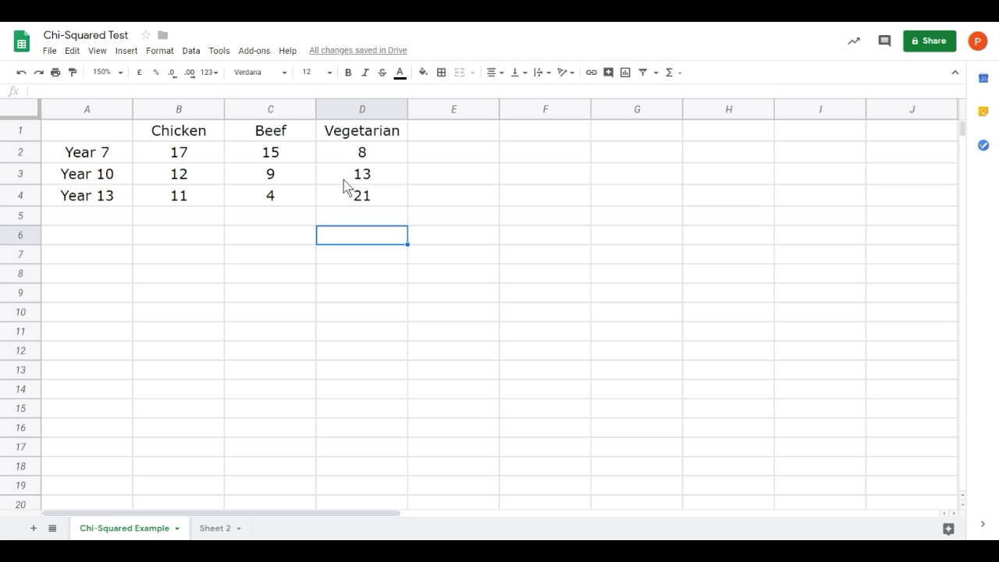
# Sum the Year 7 row in E2 with =SUM(B2:D2) and fill the formula down to E4
pyautogui.click(451, 161)
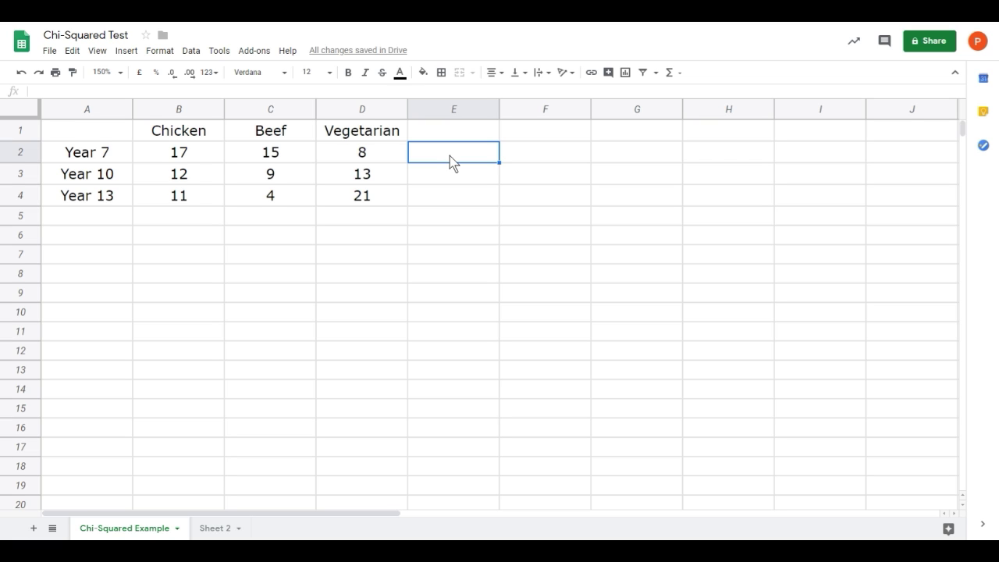
pyautogui.click(680, 78)
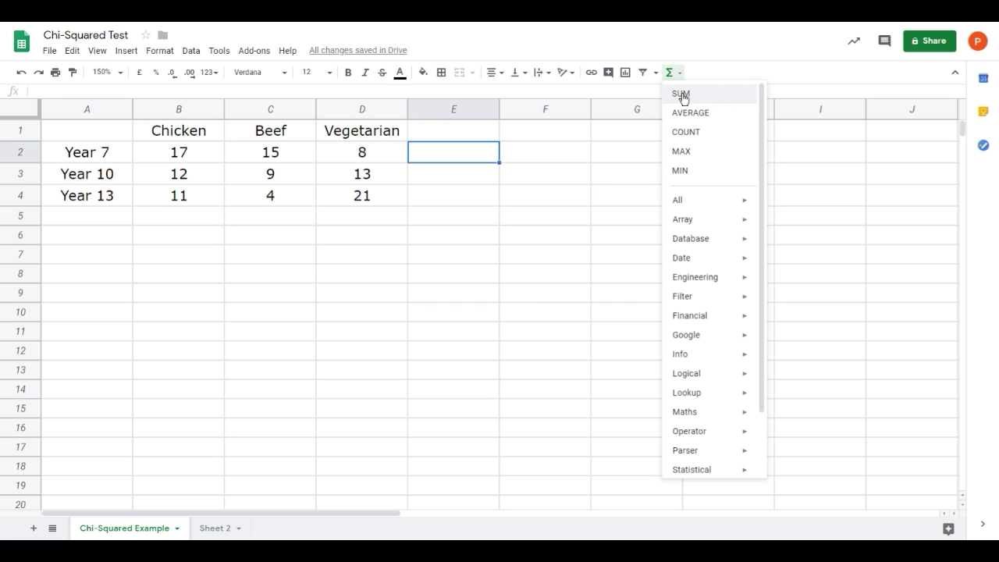
pyautogui.click(682, 94)
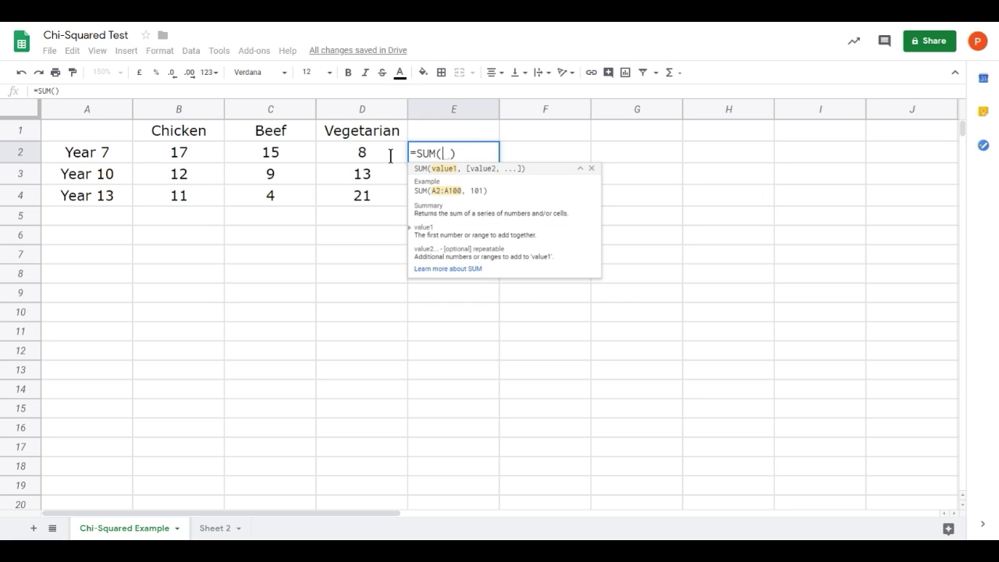
pyautogui.moveTo(197, 155); pyautogui.dragTo(343, 163)
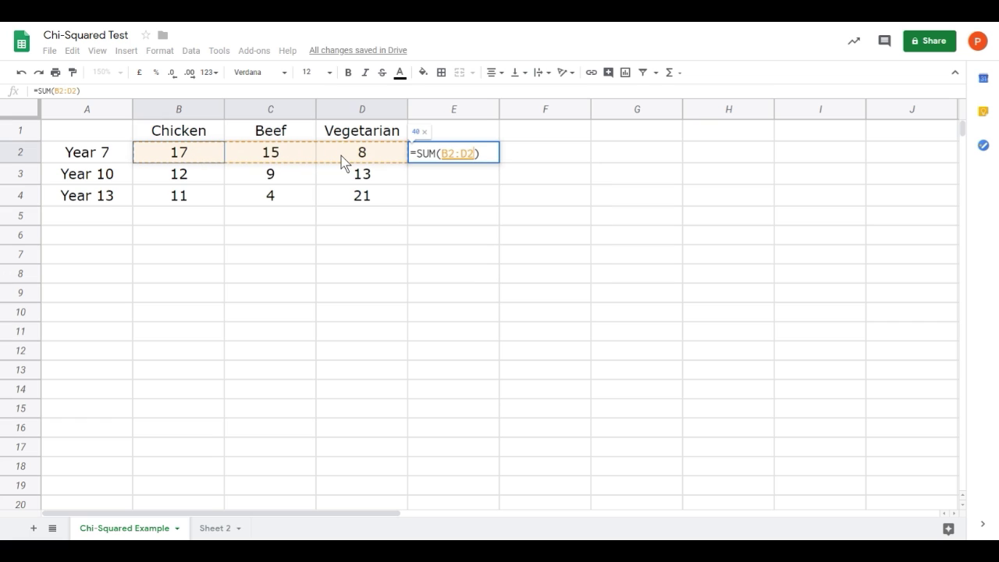
pyautogui.press('Return')
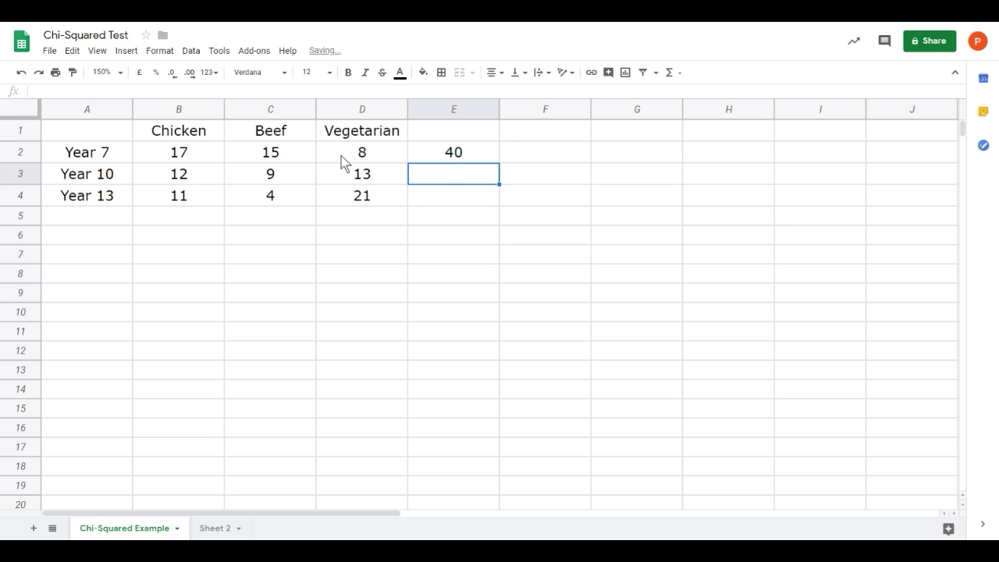
pyautogui.click(463, 155)
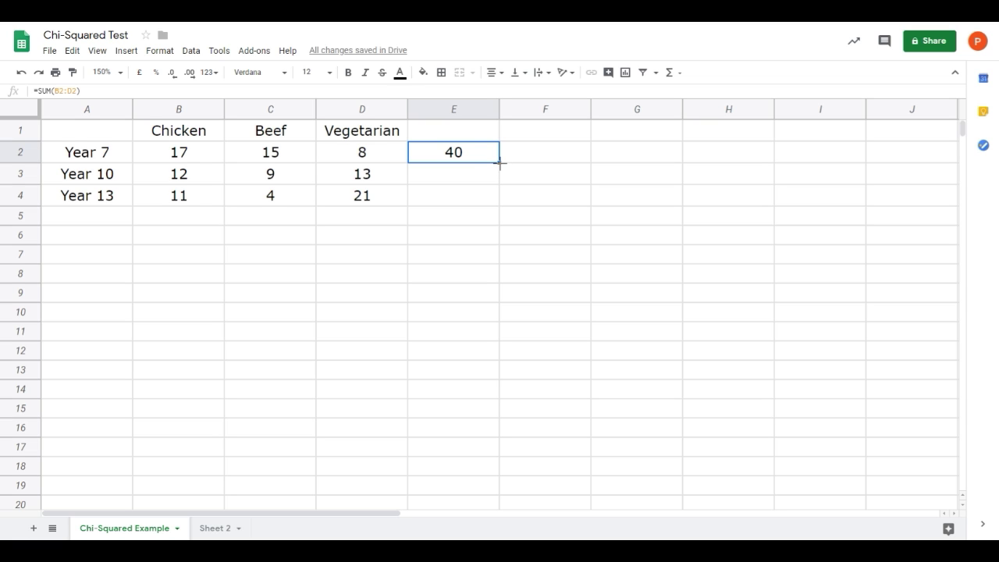
pyautogui.moveTo(499, 162); pyautogui.dragTo(496, 201)
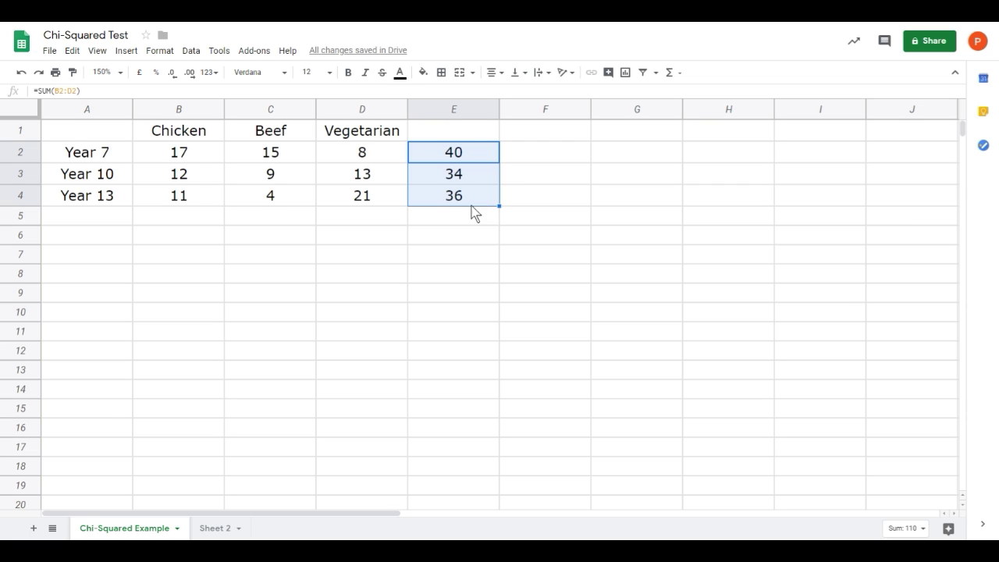
# Sum the Chicken column in B5 with =SUM(B2:B4) and fill the formula across to D5
pyautogui.click(189, 218)
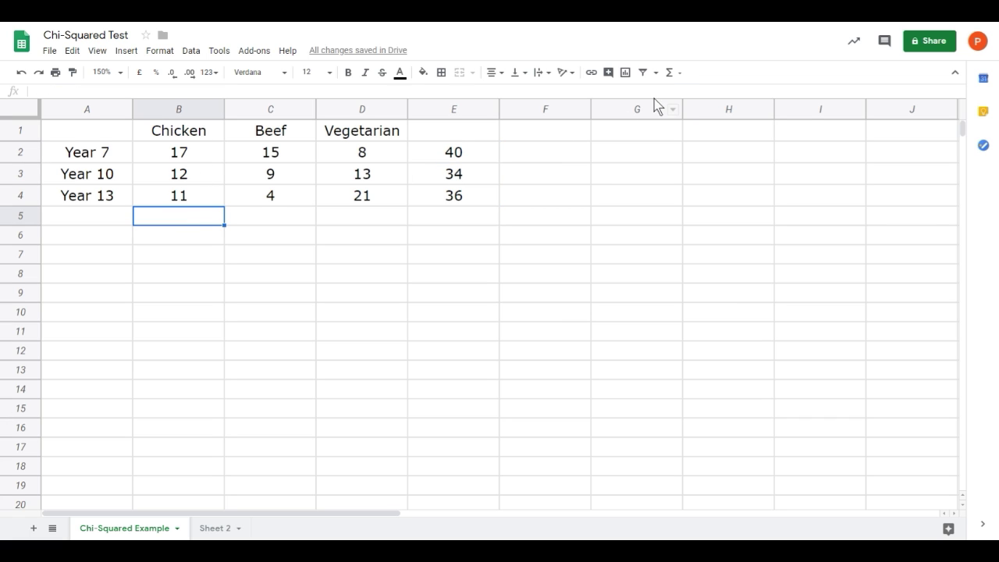
pyautogui.click(671, 72)
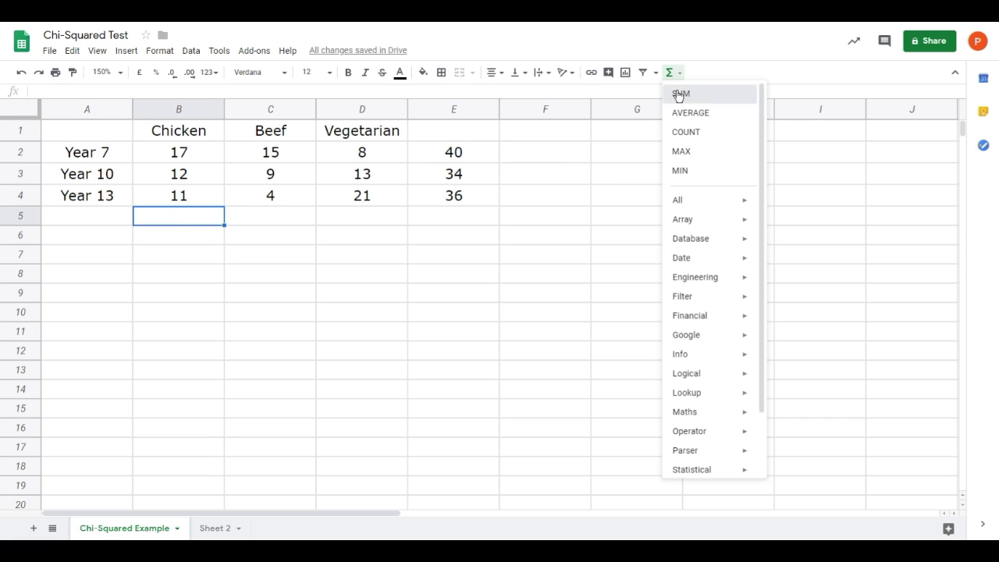
pyautogui.click(678, 93)
pyautogui.moveTo(190, 160); pyautogui.dragTo(197, 197)
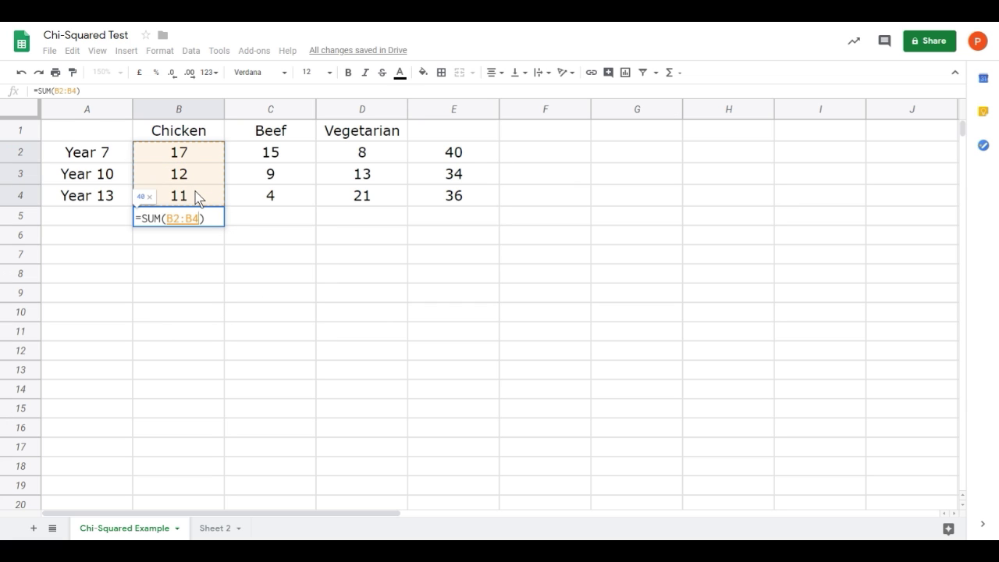
pyautogui.press('Return')
pyautogui.click(204, 224)
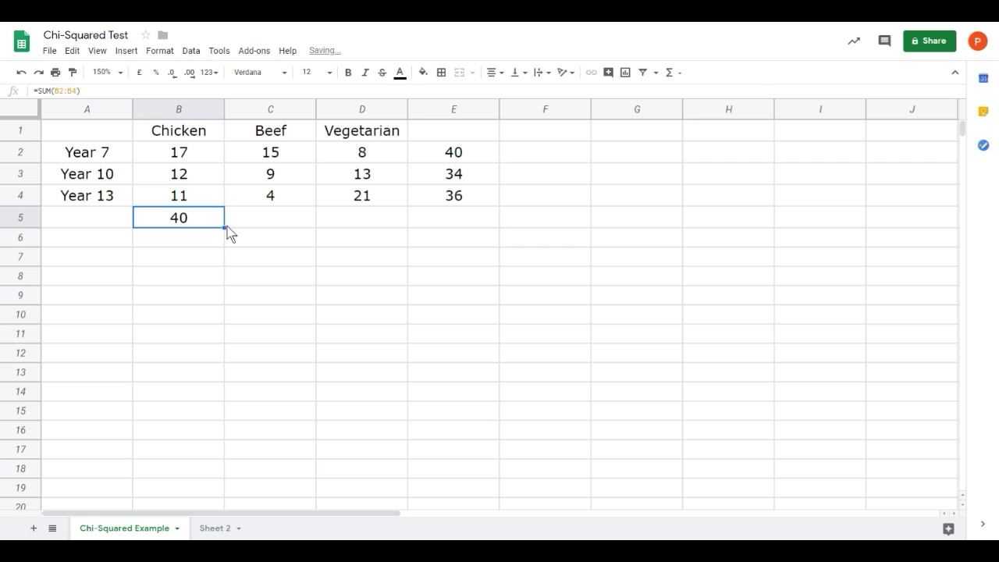
pyautogui.moveTo(225, 227); pyautogui.dragTo(359, 227)
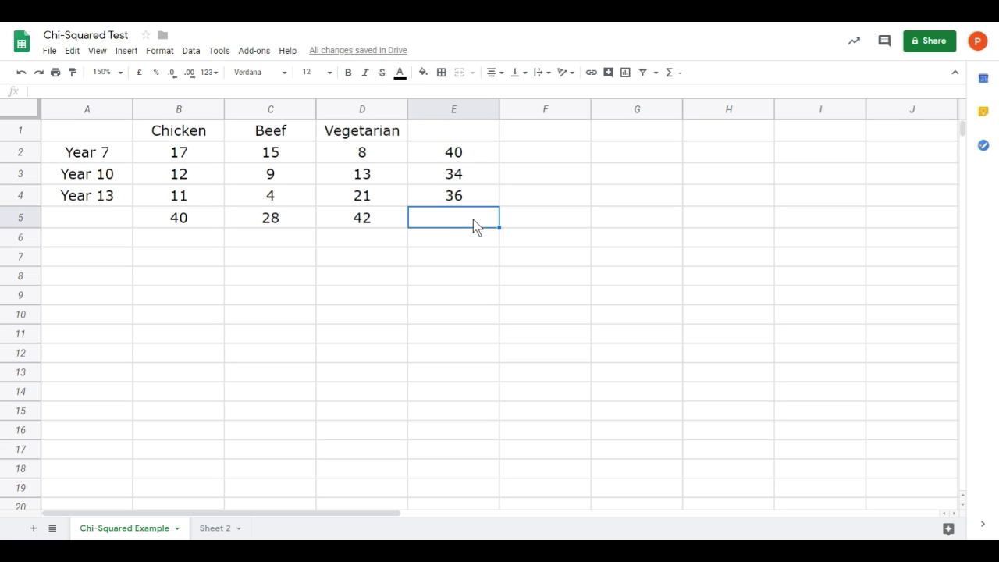
# Calculate the grand total of the table in E5 with =SUM(B2:D4)
pyautogui.click(671, 75)
pyautogui.click(687, 94)
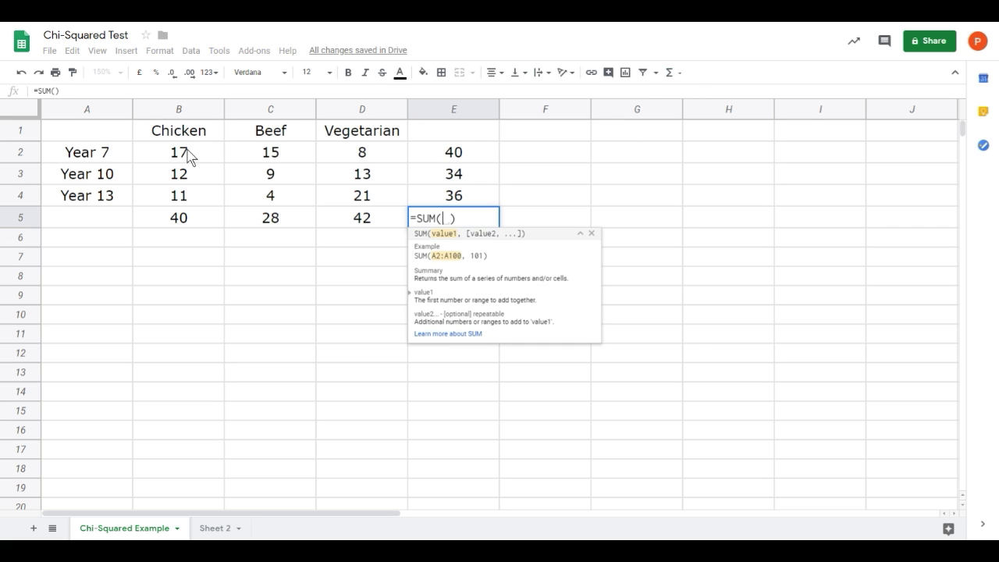
pyautogui.moveTo(187, 157); pyautogui.dragTo(345, 199)
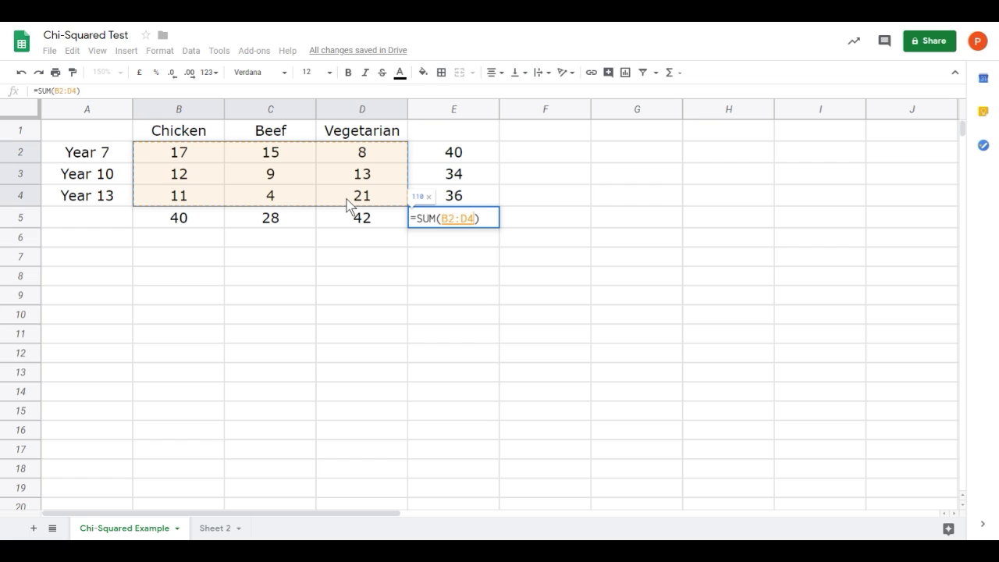
pyautogui.press('Return')
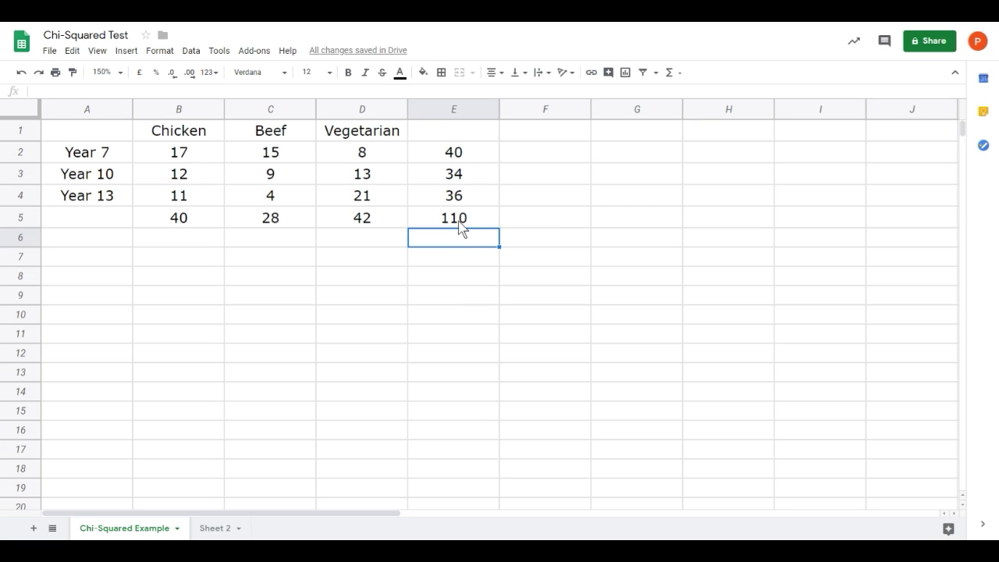
# Label the totals column in E1 and the totals row in A5 as "Total"
pyautogui.click(453, 131)
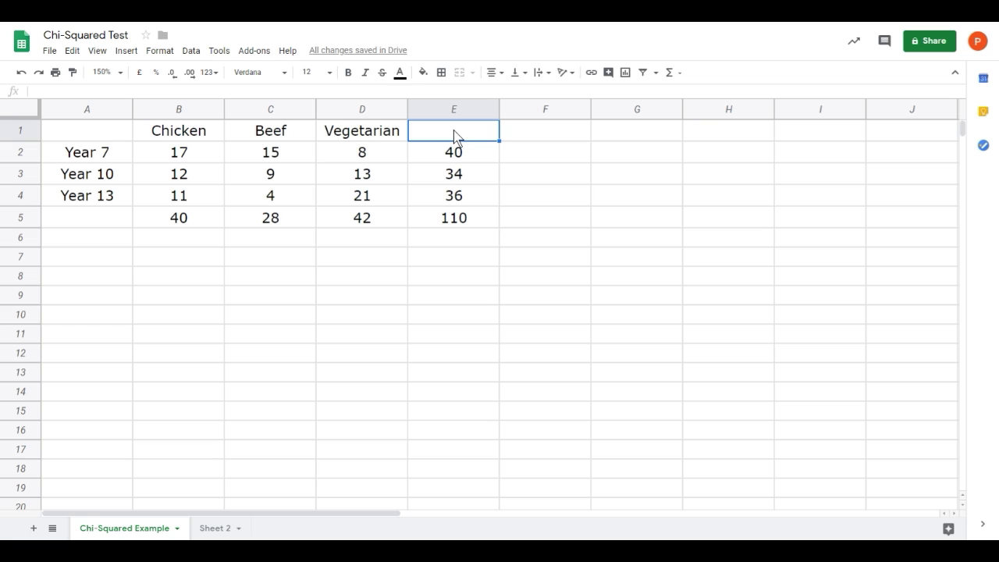
pyautogui.write('Total')
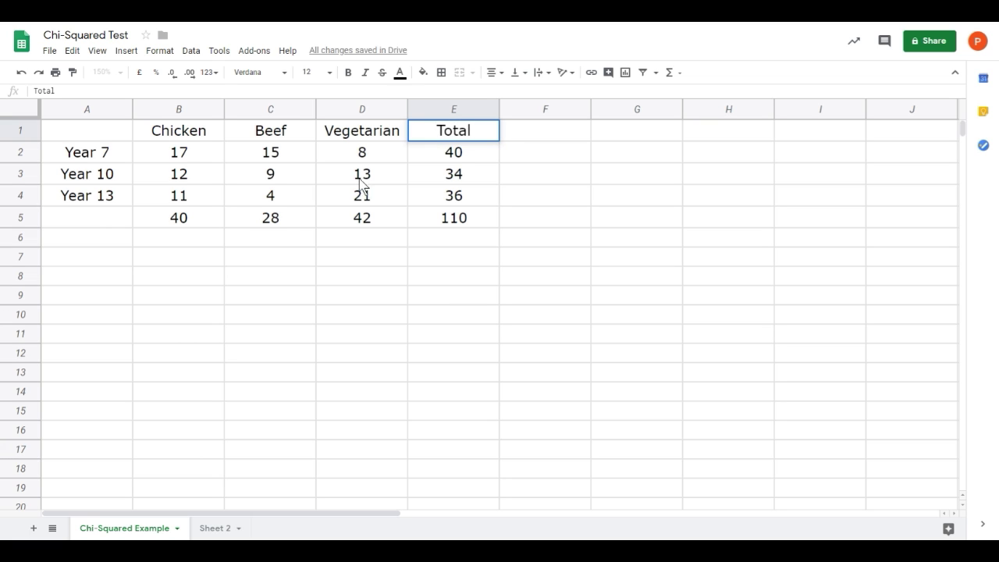
pyautogui.click(95, 218)
pyautogui.write('Total')
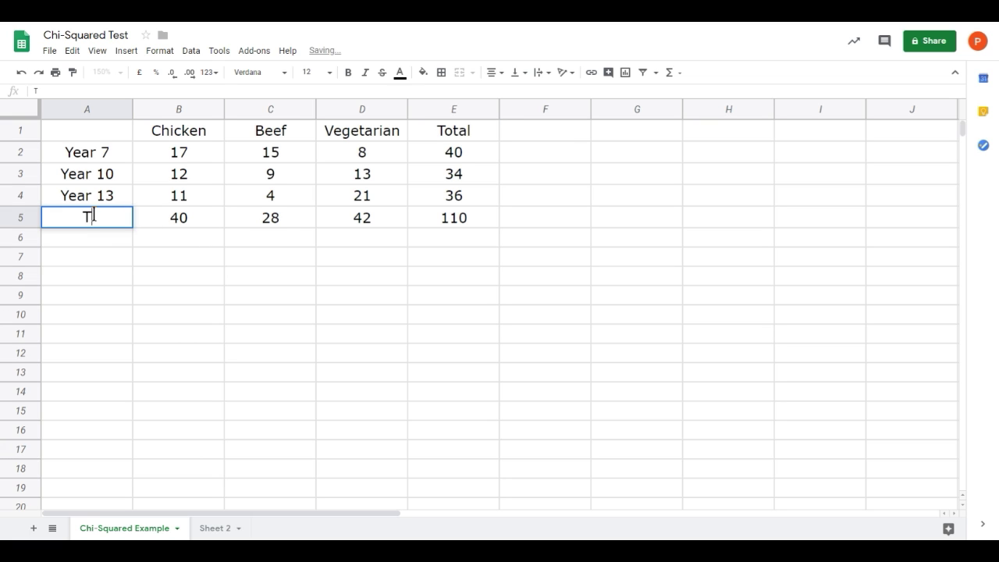
pyautogui.click(125, 303)
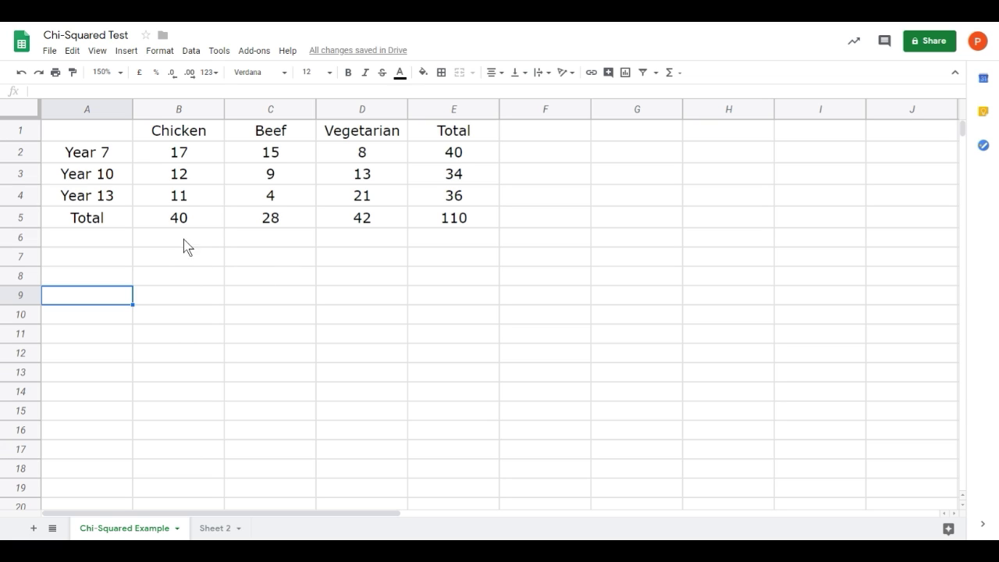
# Enter the table heading "Observed" in cell A1
pyautogui.click(102, 141)
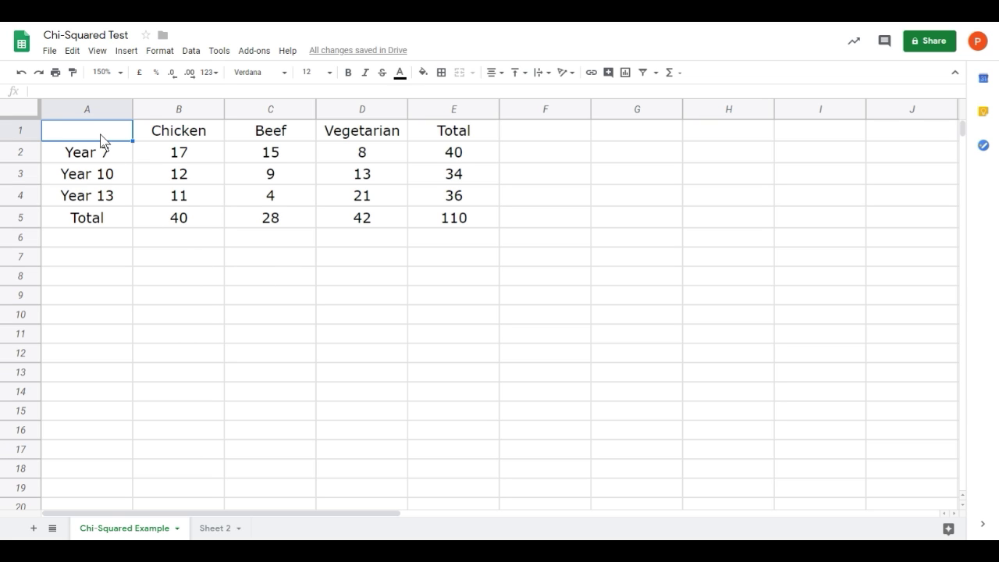
pyautogui.write('O')
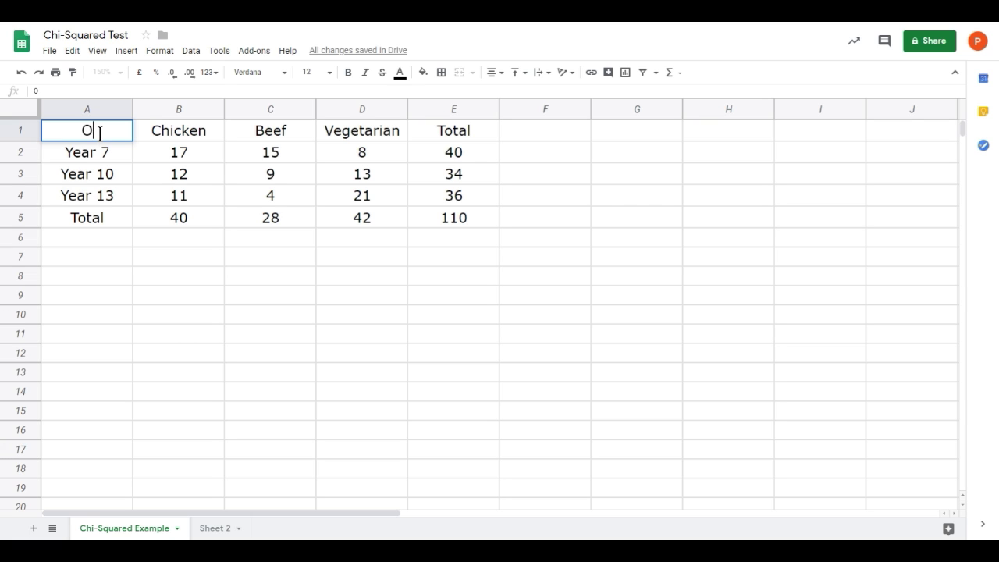
pyautogui.write('bserved')
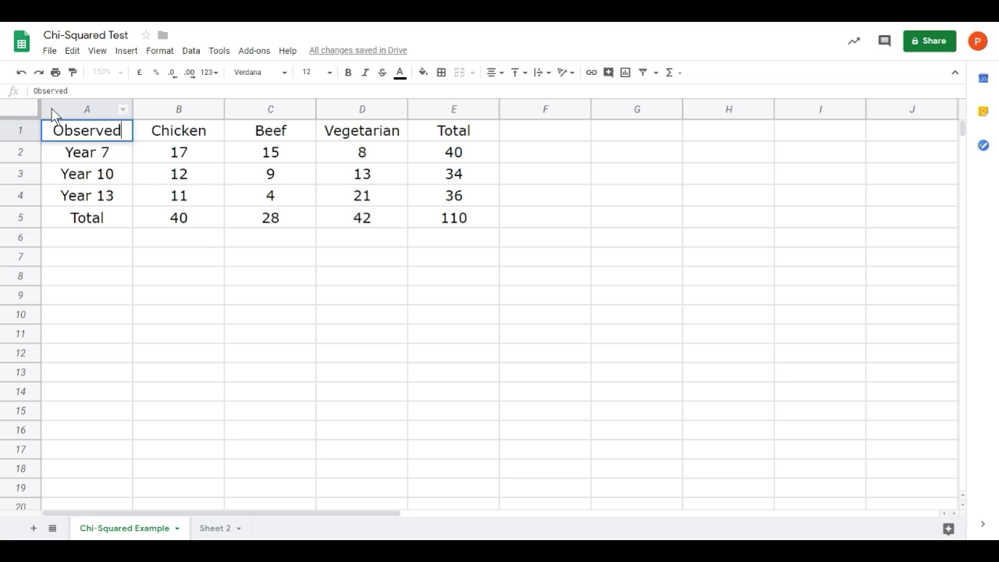
pyautogui.click(228, 322)
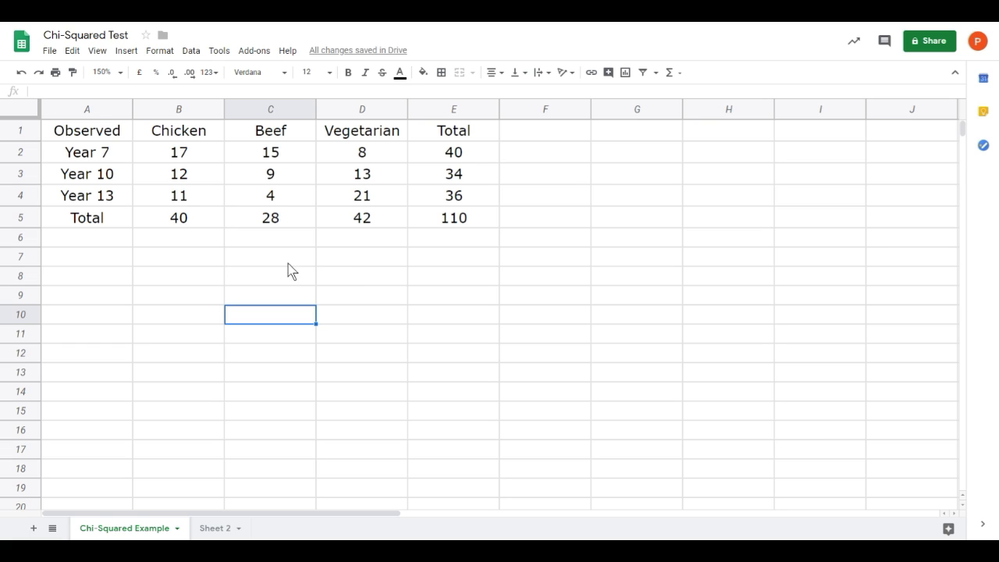
# Make the header row A1:E1 and the row labels in A2:A5 bold
pyautogui.click(114, 137)
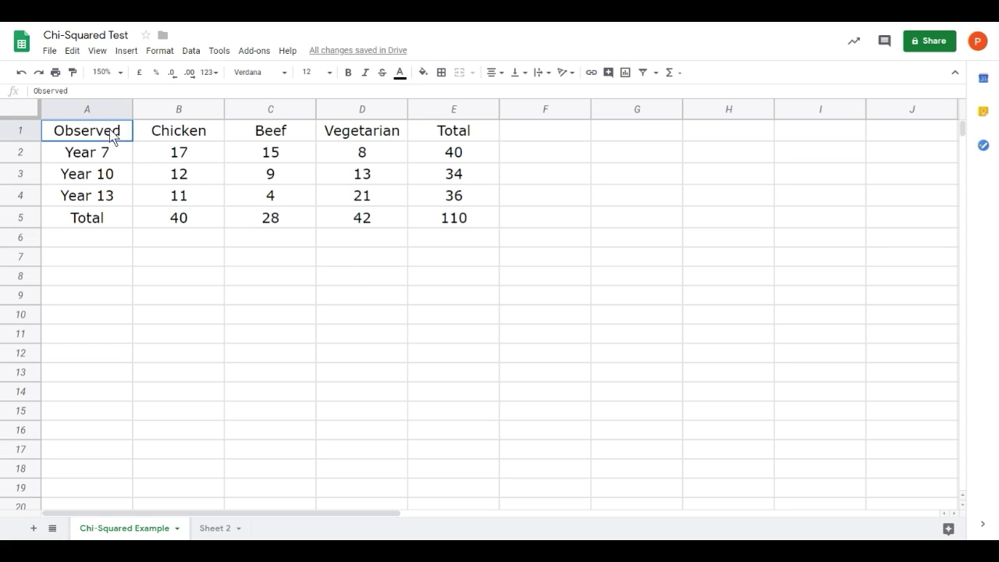
pyautogui.moveTo(114, 137); pyautogui.dragTo(444, 138)
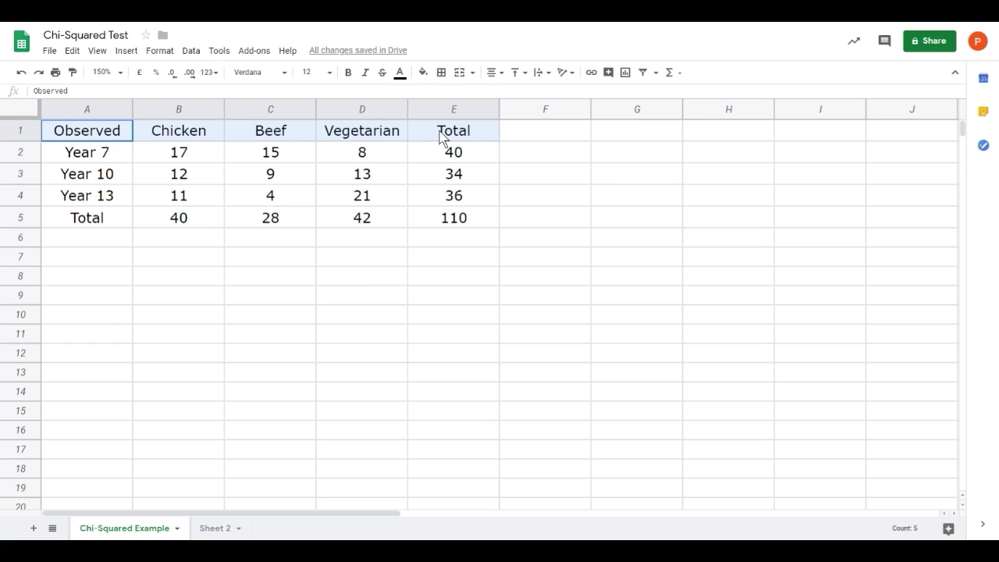
pyautogui.click(344, 73)
pyautogui.moveTo(96, 220); pyautogui.dragTo(101, 160)
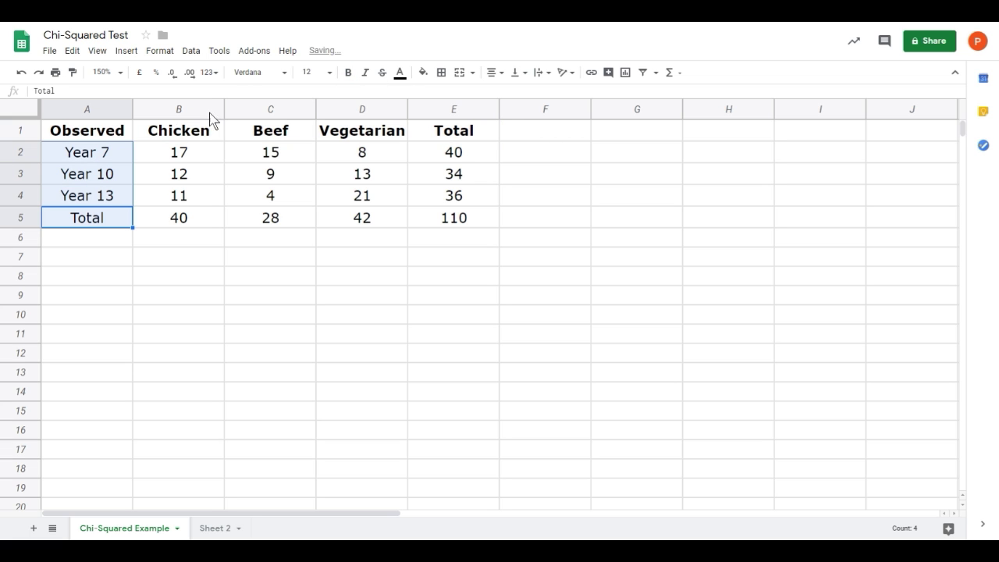
pyautogui.click(348, 72)
# Make the column totals in B5:E5 and the row totals in E2:E4 bold
pyautogui.moveTo(185, 225); pyautogui.dragTo(468, 218)
pyautogui.click(348, 73)
pyautogui.click(451, 154)
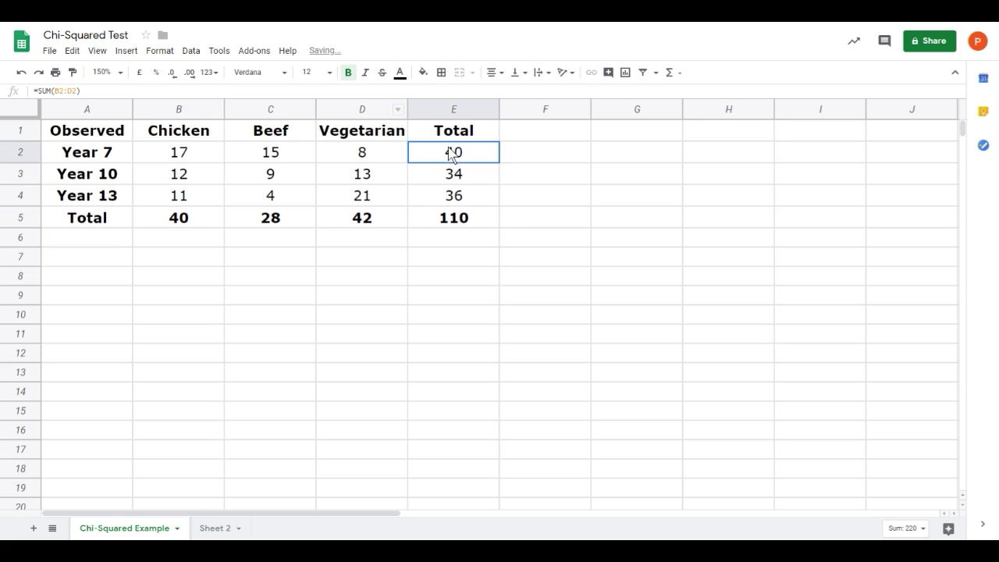
pyautogui.moveTo(451, 153); pyautogui.dragTo(453, 196)
pyautogui.click(349, 72)
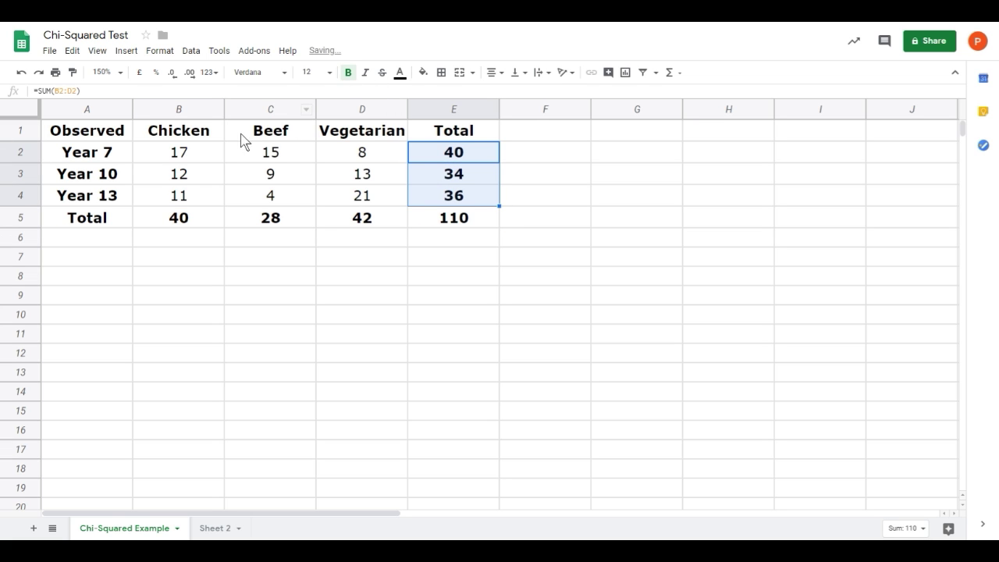
# Colour the "Observed" heading text in A1 red
pyautogui.click(108, 136)
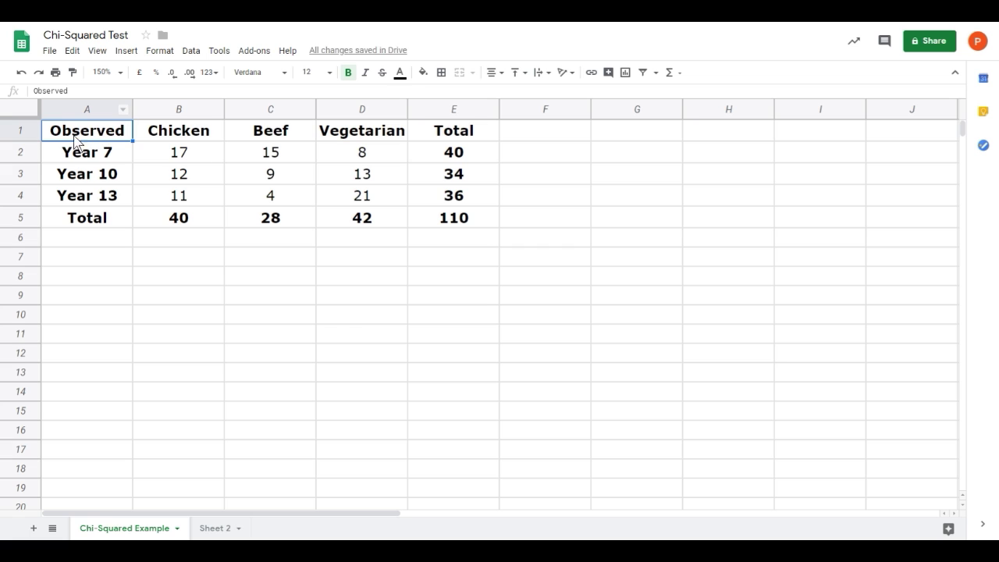
pyautogui.click(400, 73)
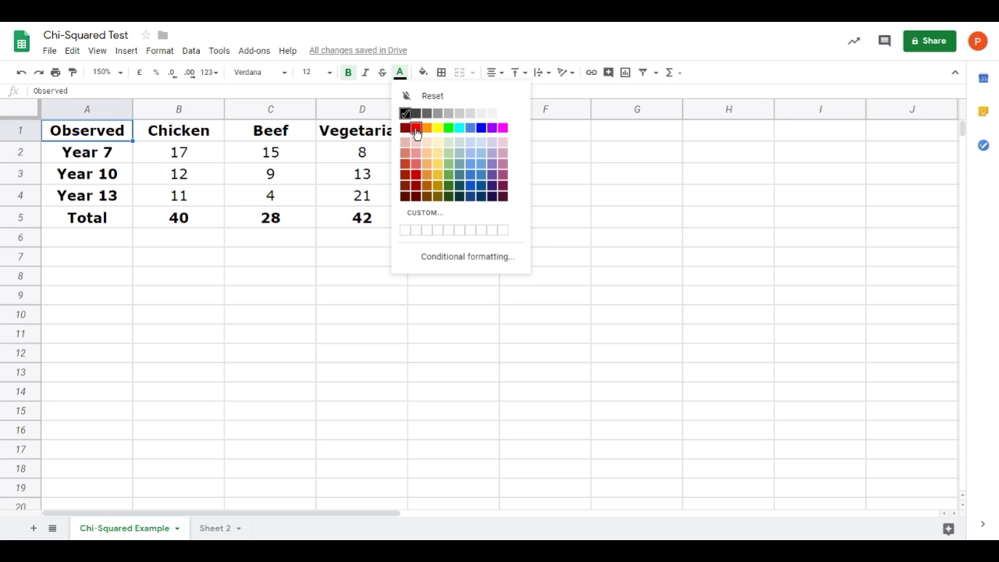
pyautogui.click(416, 128)
pyautogui.click(248, 316)
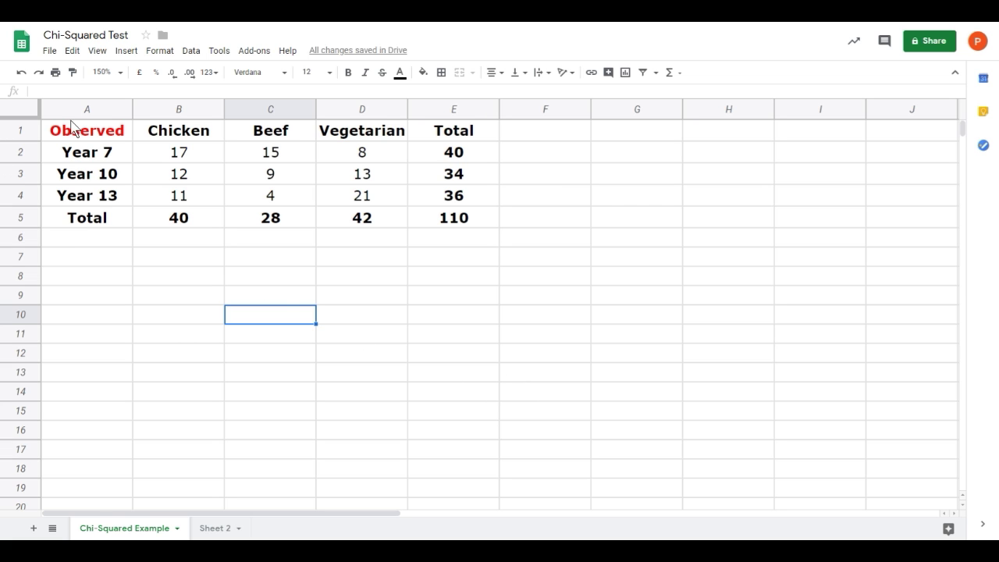
# Copy the whole observed table A1:E5 and paste the duplicate starting at cell A7
pyautogui.moveTo(72, 130); pyautogui.dragTo(439, 222)
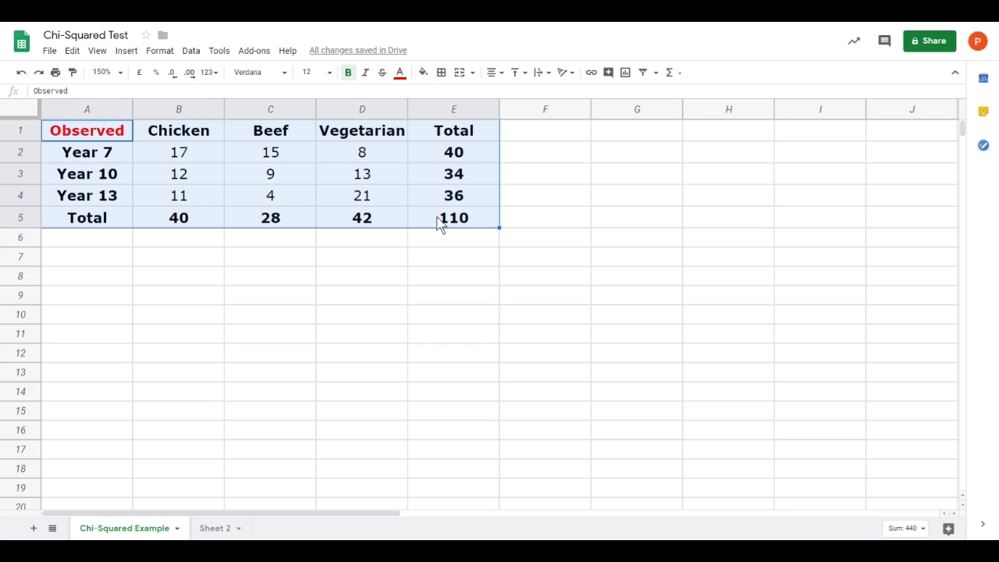
pyautogui.click(72, 51)
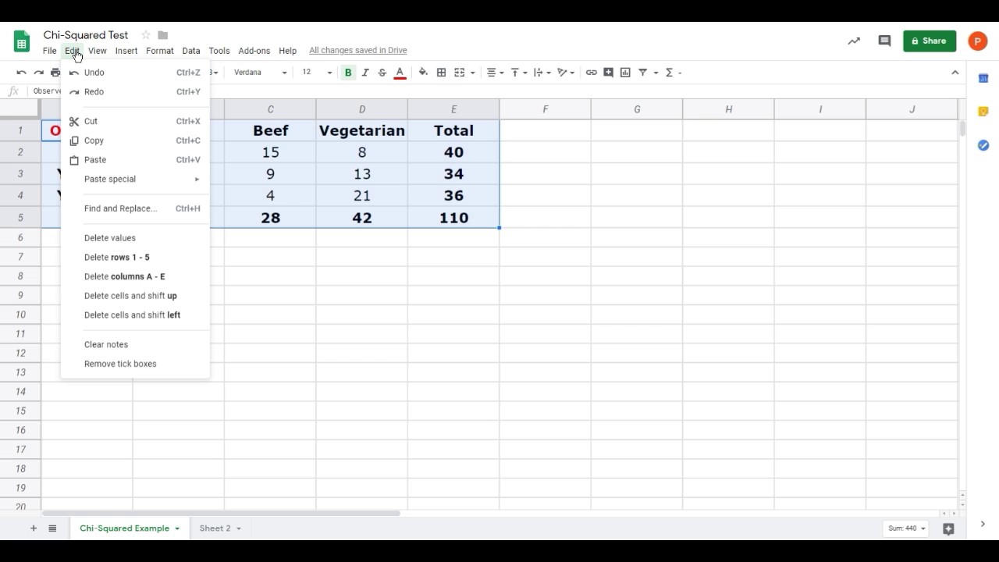
pyautogui.click(194, 148)
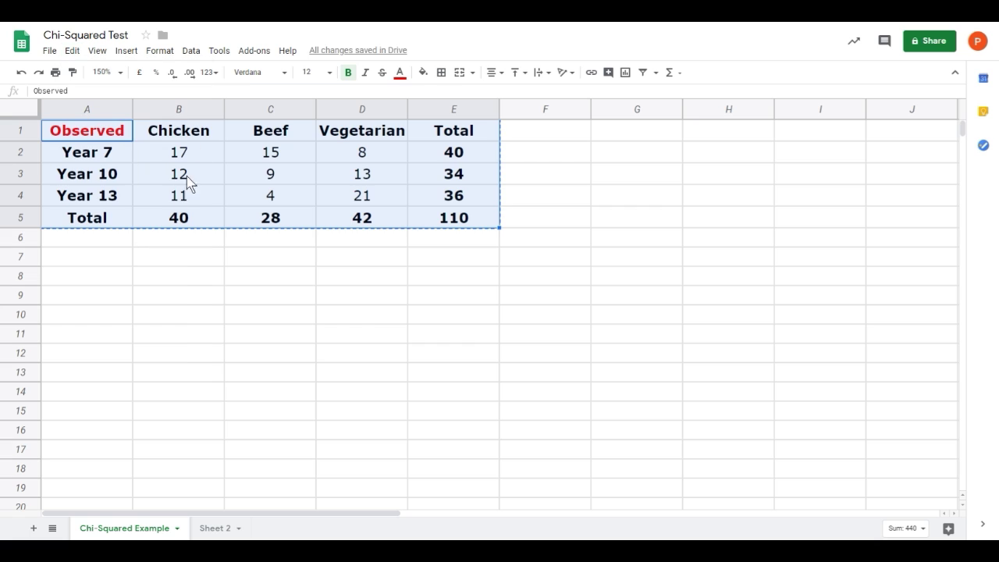
pyautogui.click(103, 257)
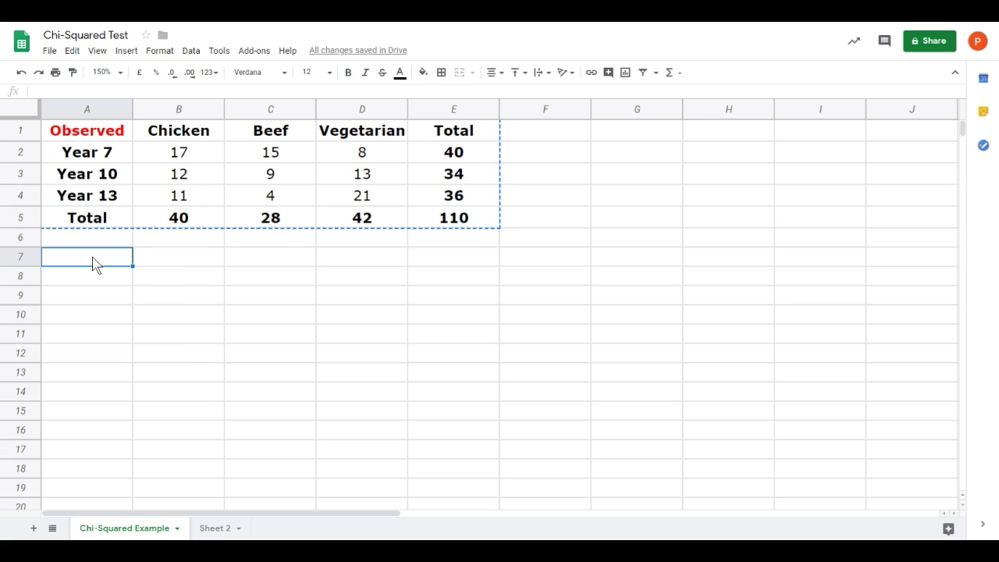
pyautogui.click(76, 52)
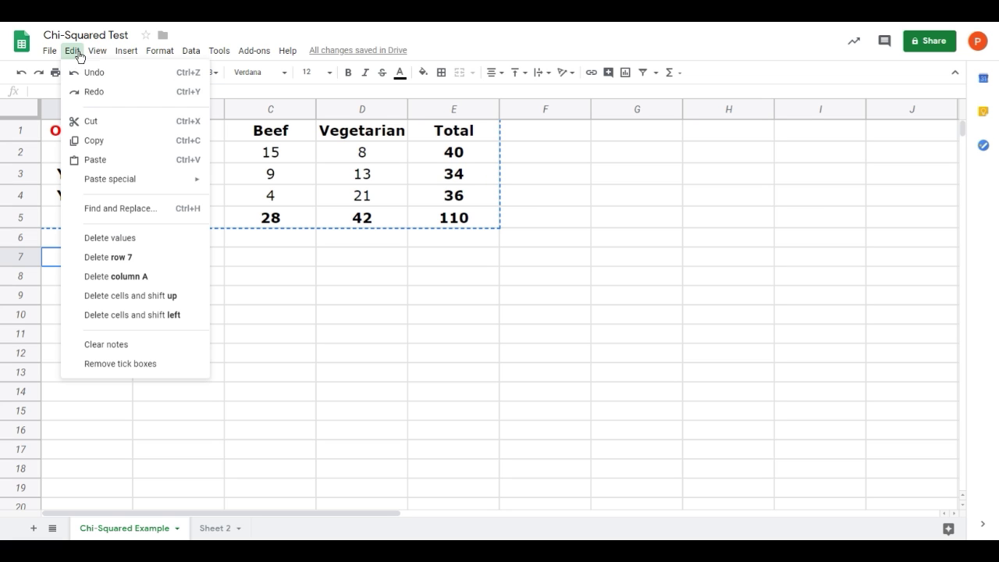
pyautogui.click(133, 162)
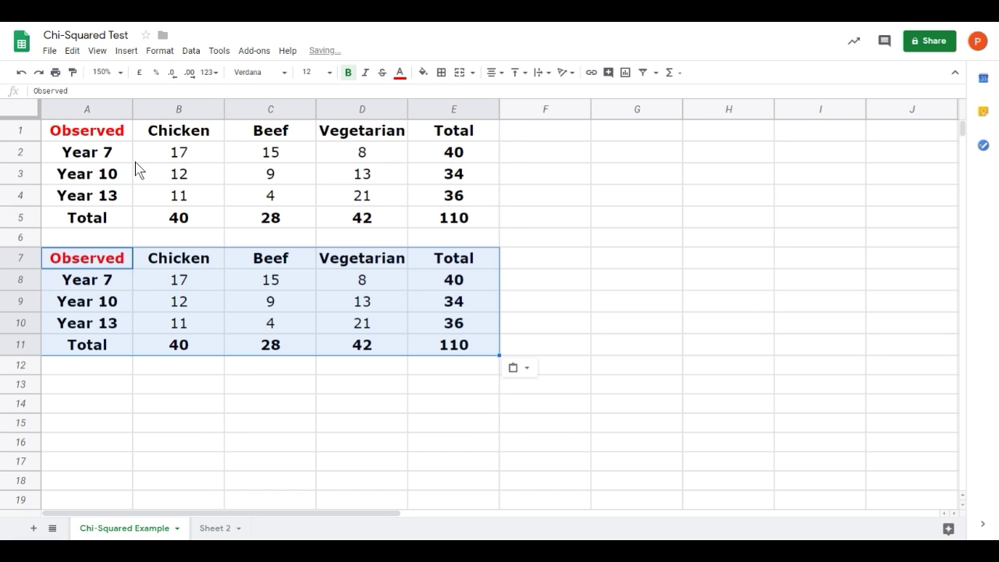
pyautogui.click(610, 331)
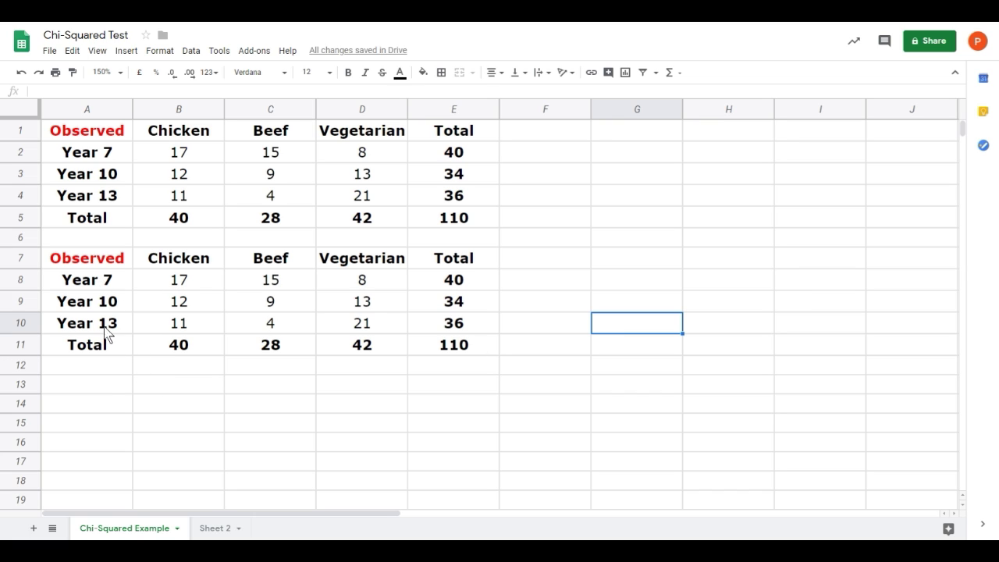
# Change the heading of the duplicated table in A7 to "Expected"
pyautogui.click(100, 268)
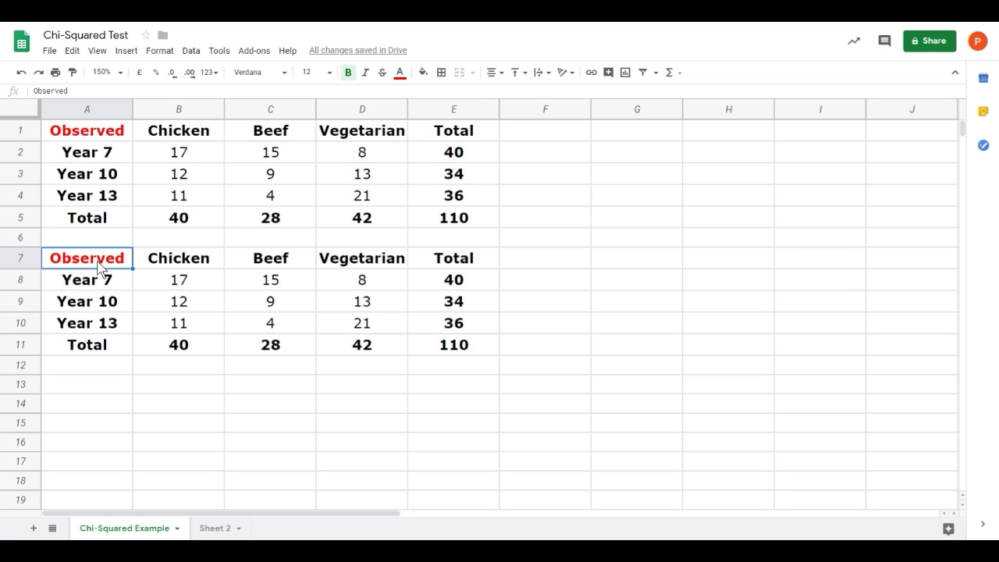
pyautogui.write('Expe')
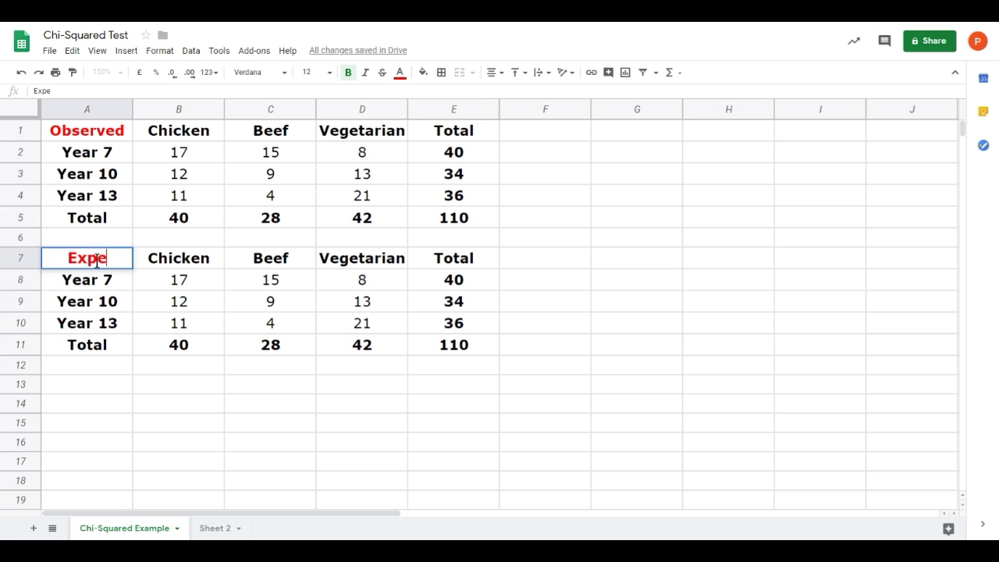
pyautogui.write('cted')
pyautogui.press('Return')
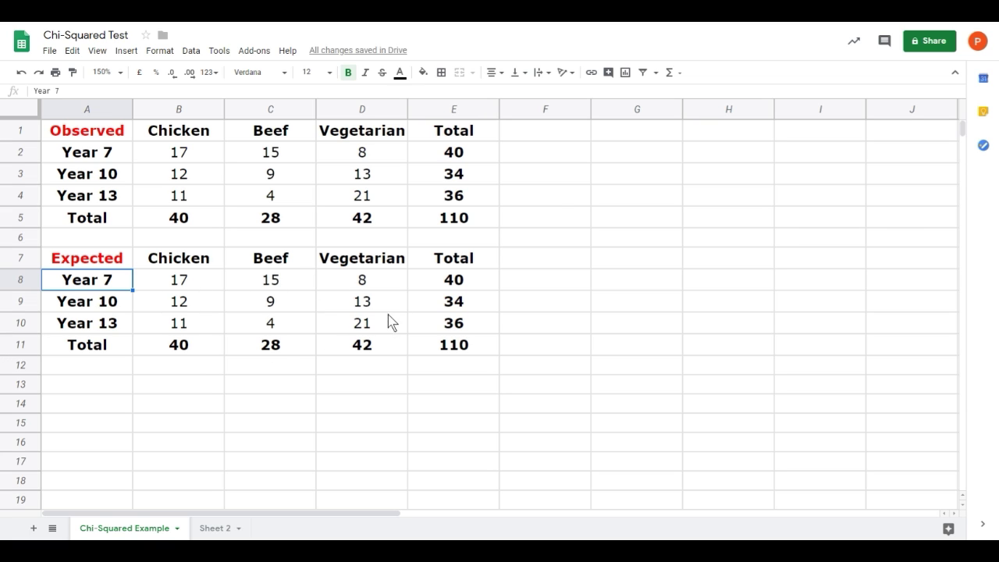
# Calculate the expected Year 7 Chicken frequency in B8 with the formula =E2*B5/E5
pyautogui.click(187, 286)
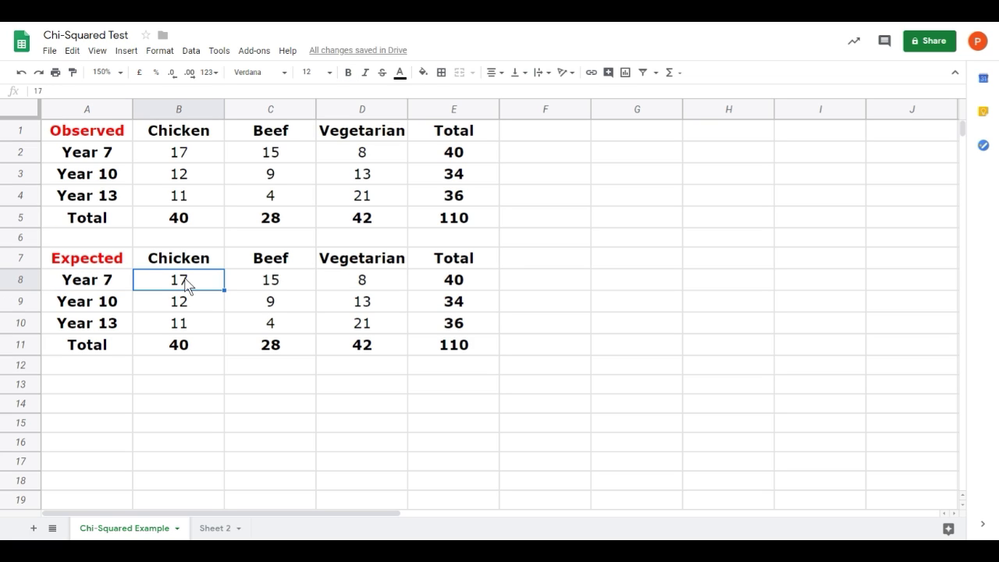
pyautogui.write('=')
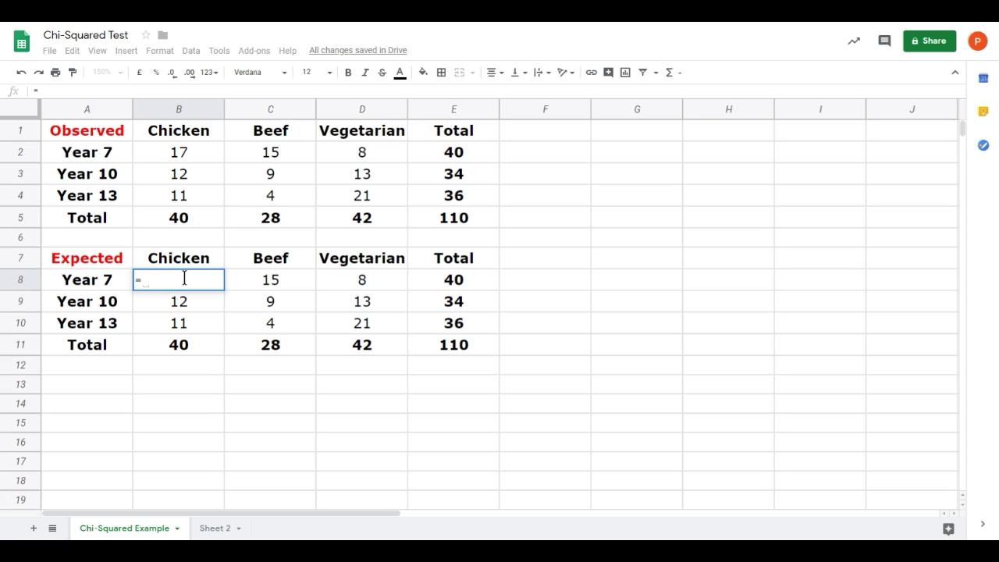
pyautogui.click(469, 160)
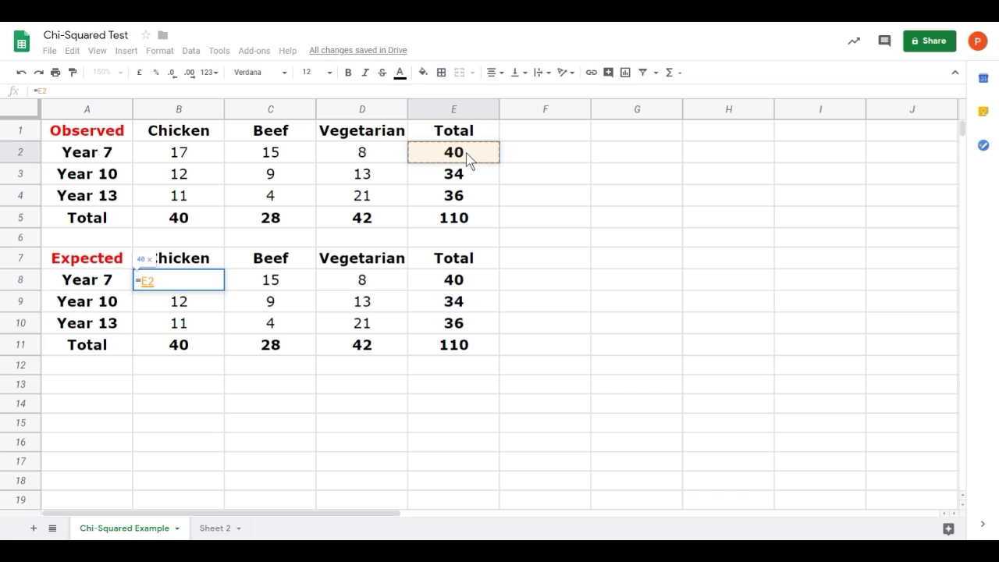
pyautogui.write('*')
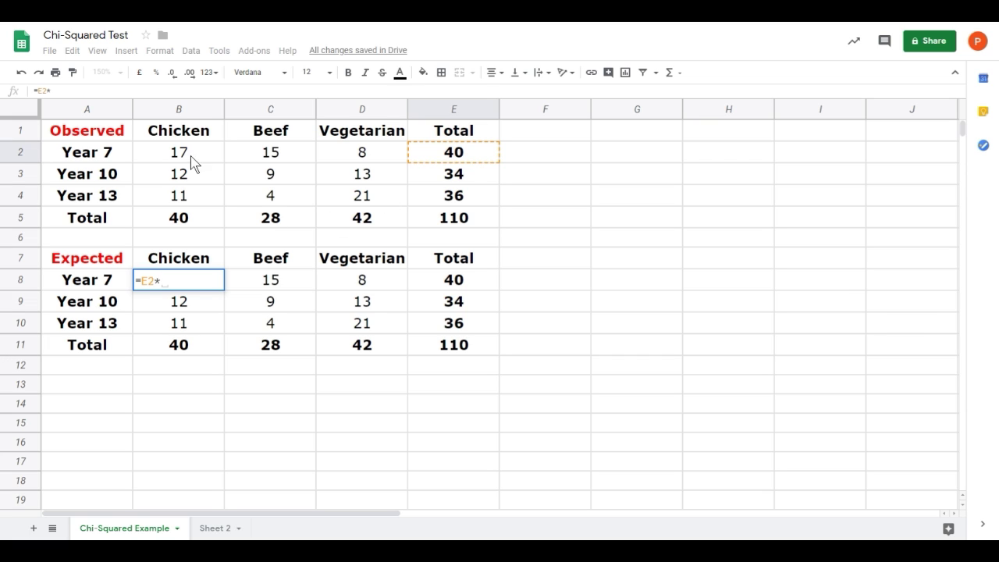
pyautogui.click(191, 215)
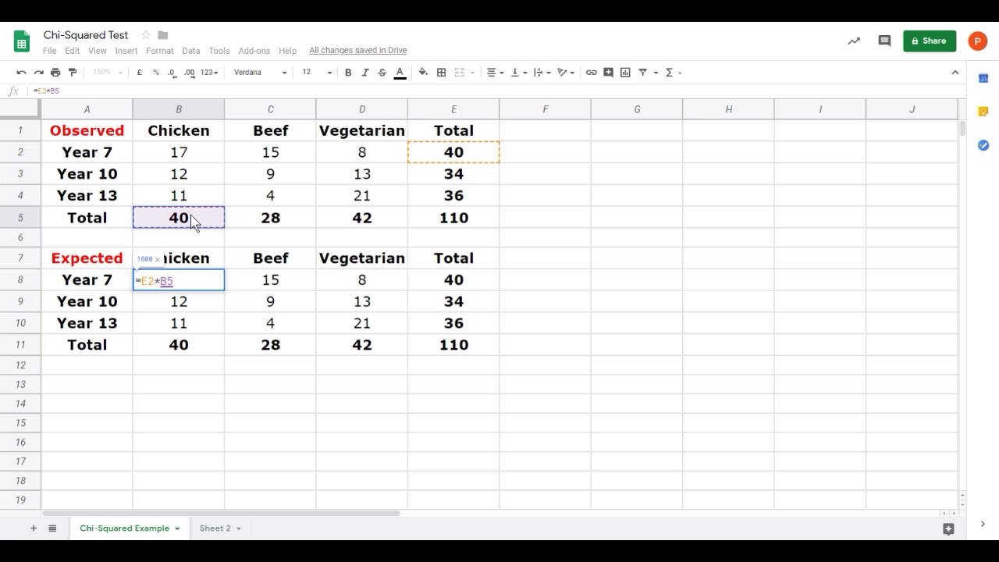
pyautogui.write('/')
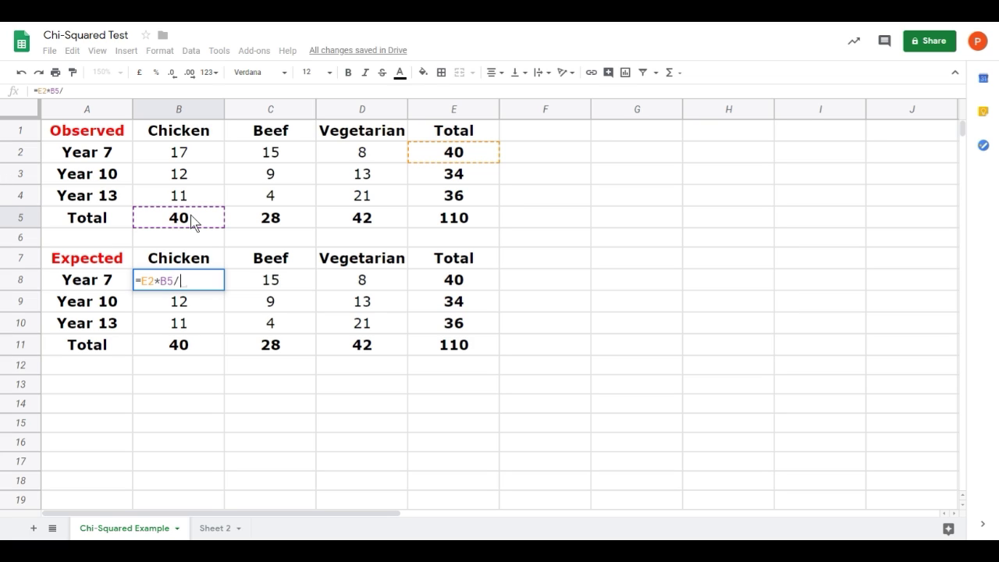
pyautogui.click(443, 221)
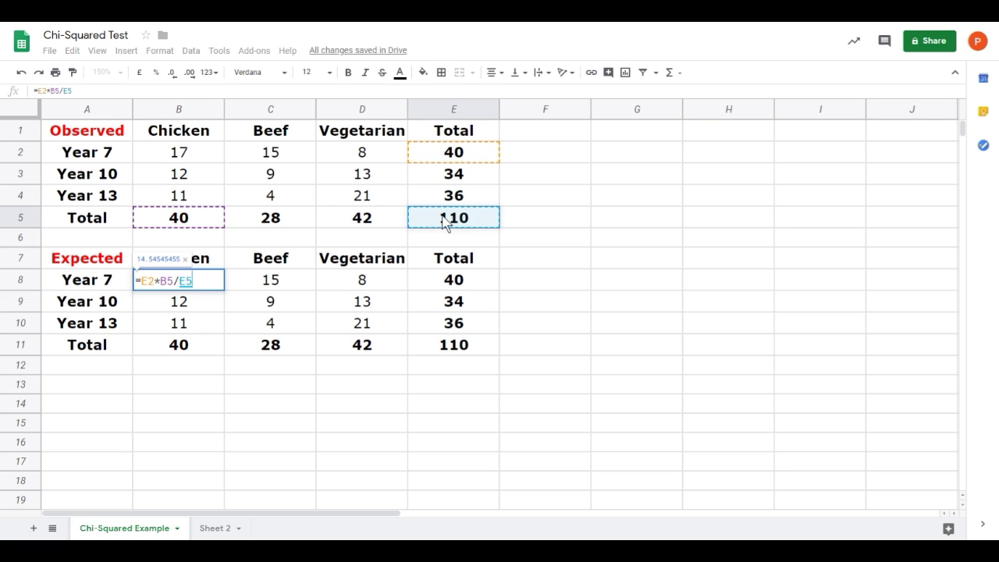
pyautogui.press('Return')
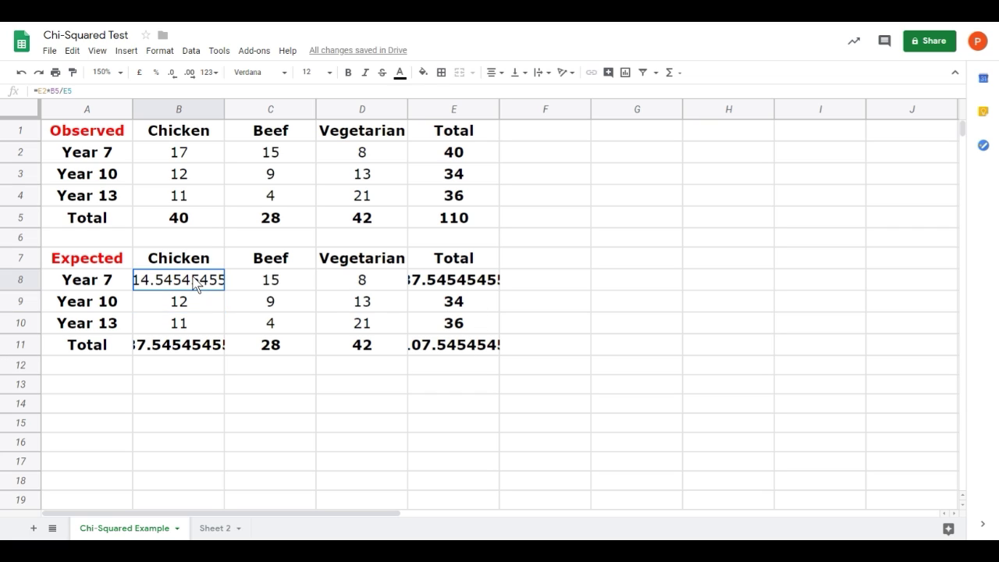
# Reduce the numbers in the expected table B8:E11 to one decimal place
pyautogui.moveTo(195, 283); pyautogui.dragTo(431, 353)
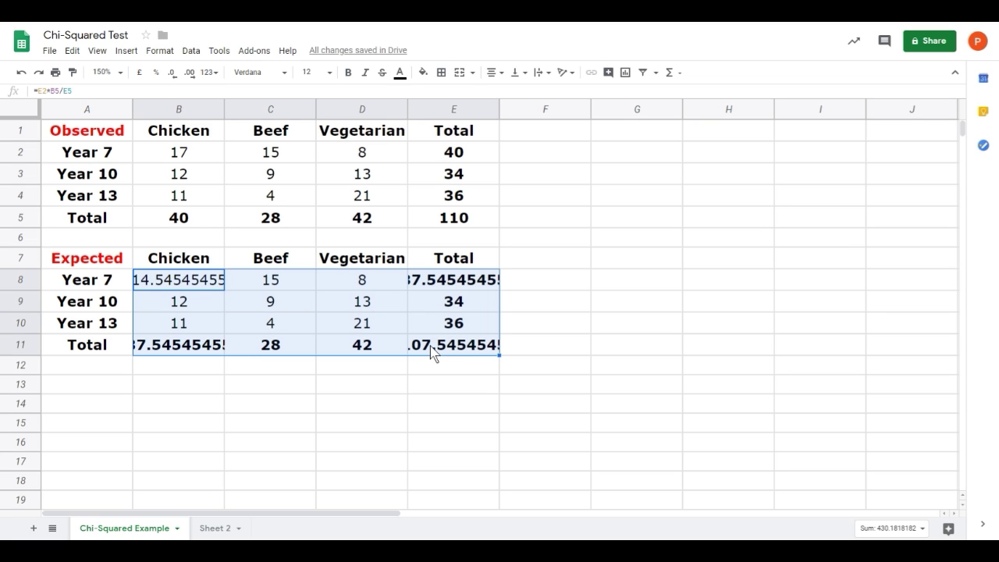
pyautogui.click(171, 73)
pyautogui.click(172, 73)
pyautogui.click(172, 72)
pyautogui.click(172, 73)
pyautogui.click(172, 72)
pyautogui.click(172, 73)
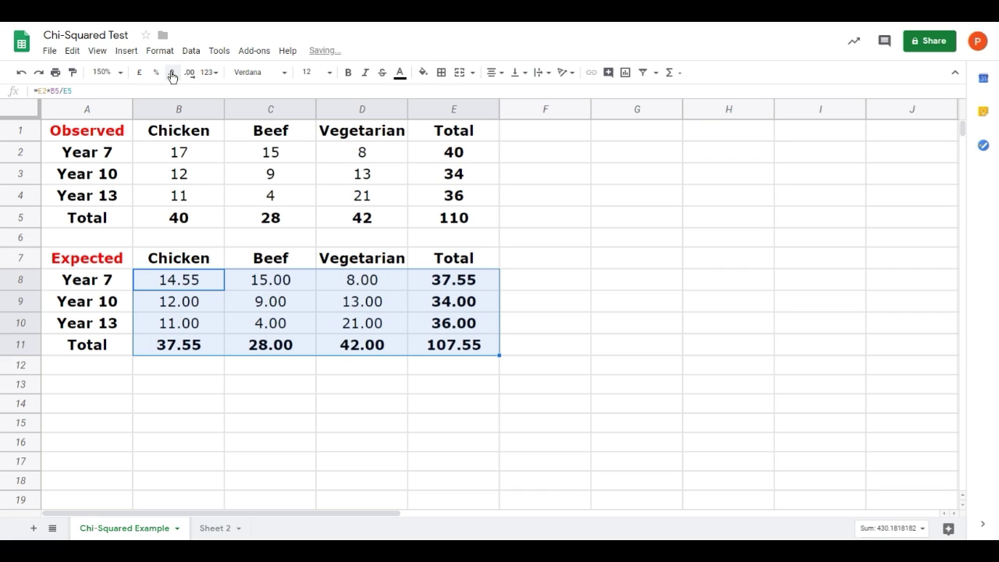
pyautogui.click(172, 73)
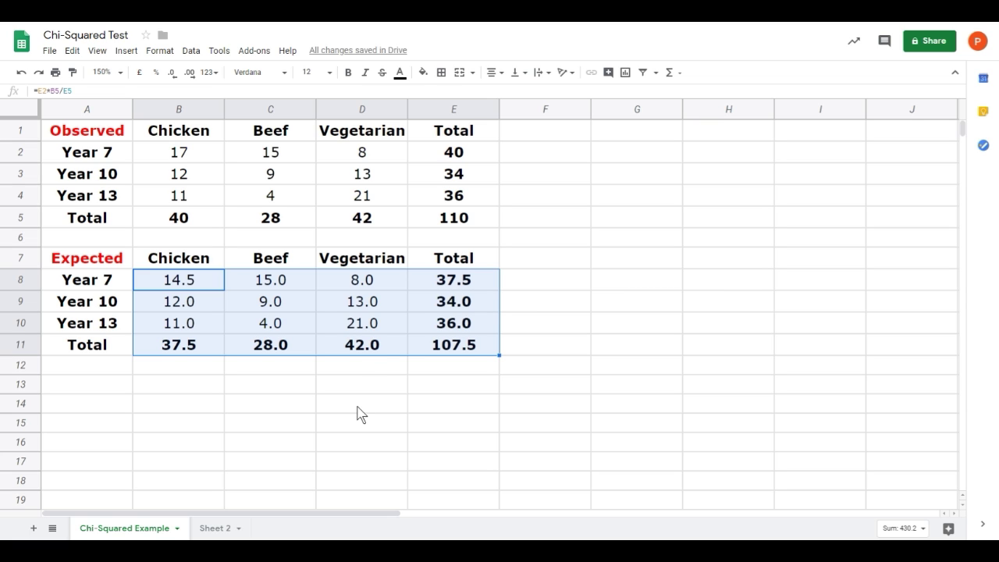
# Fill the expected-frequency formula from B8 across and down to D10
pyautogui.click(202, 310)
pyautogui.click(198, 278)
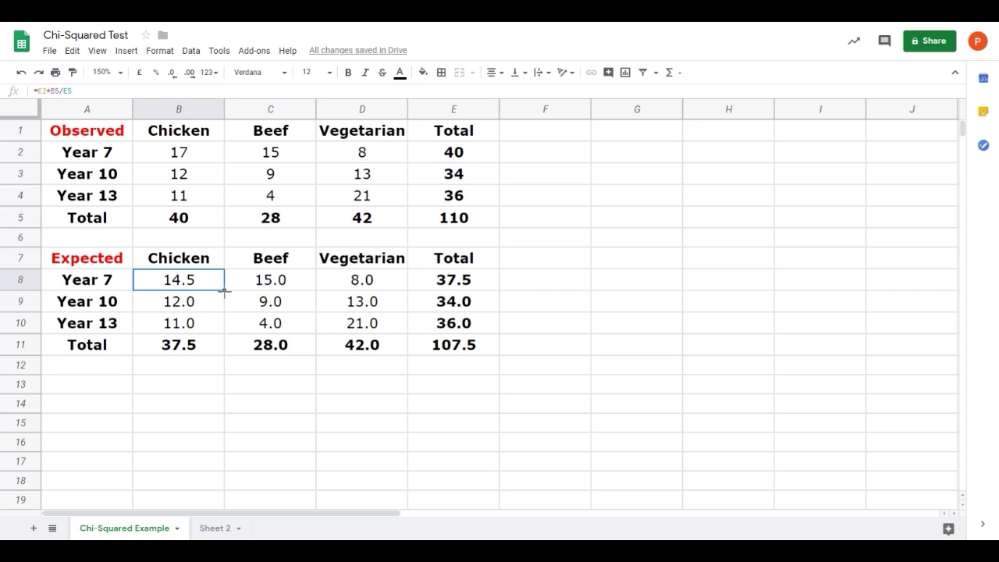
pyautogui.moveTo(224, 289); pyautogui.dragTo(398, 326)
pyautogui.click(379, 422)
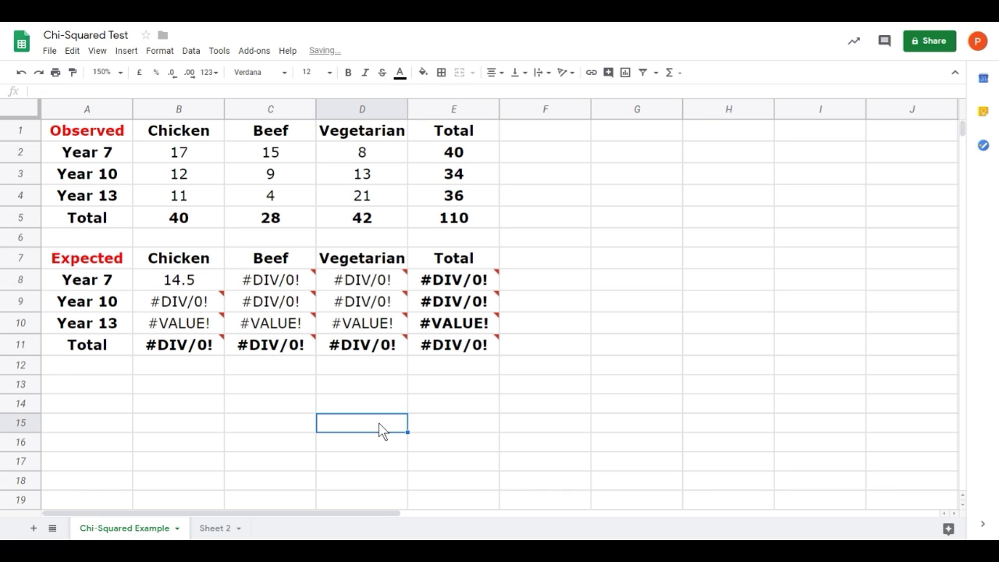
# Compare the formula in B8 with the filled copy in C8, checking how the cell references shifted
pyautogui.click(175, 283)
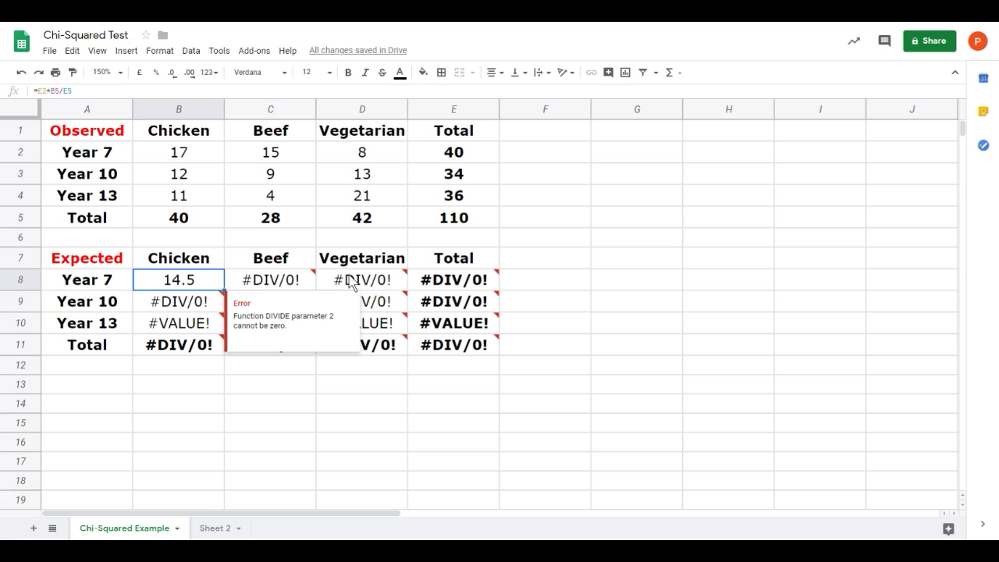
pyautogui.moveTo(263, 287)
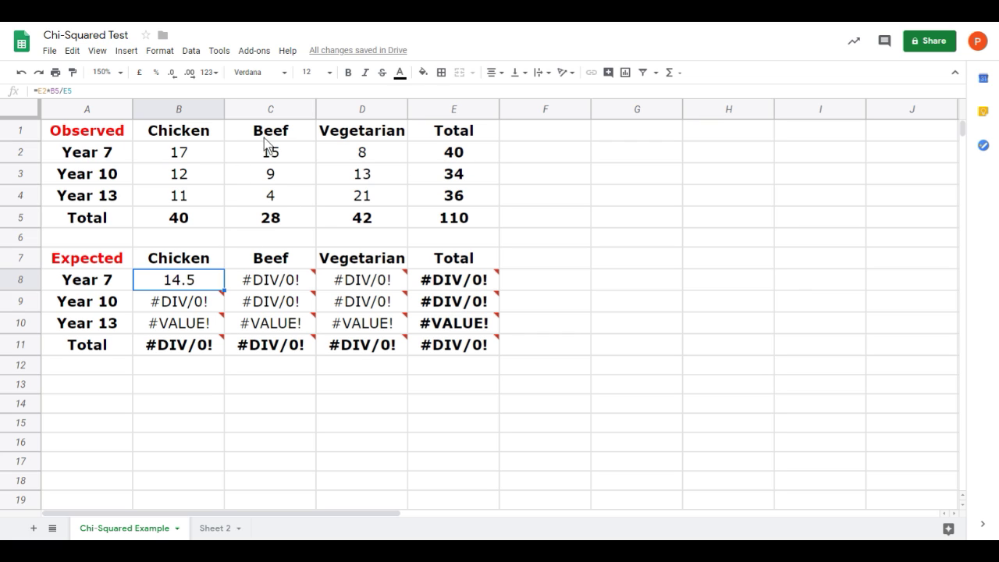
pyautogui.click(273, 282)
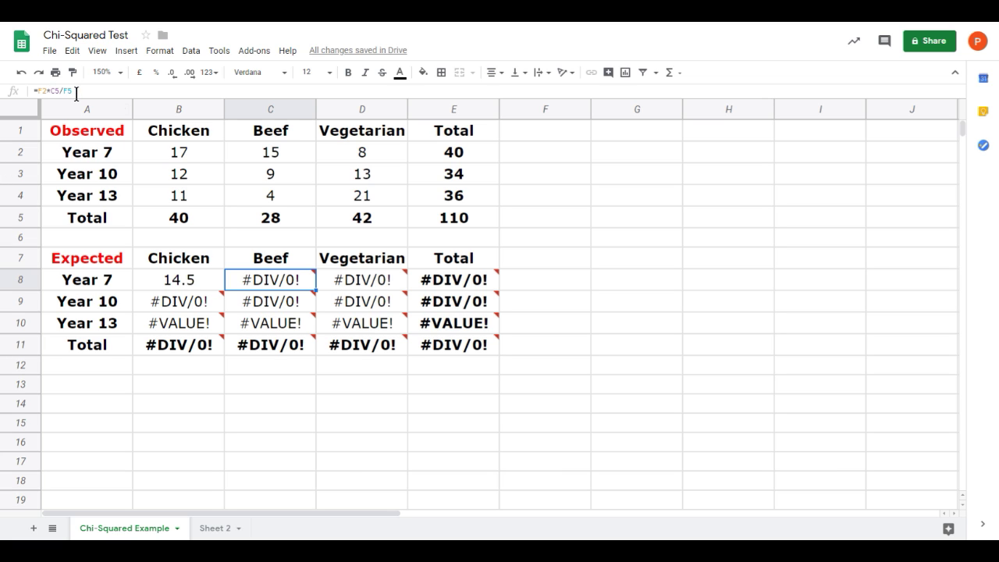
pyautogui.moveTo(271, 286)
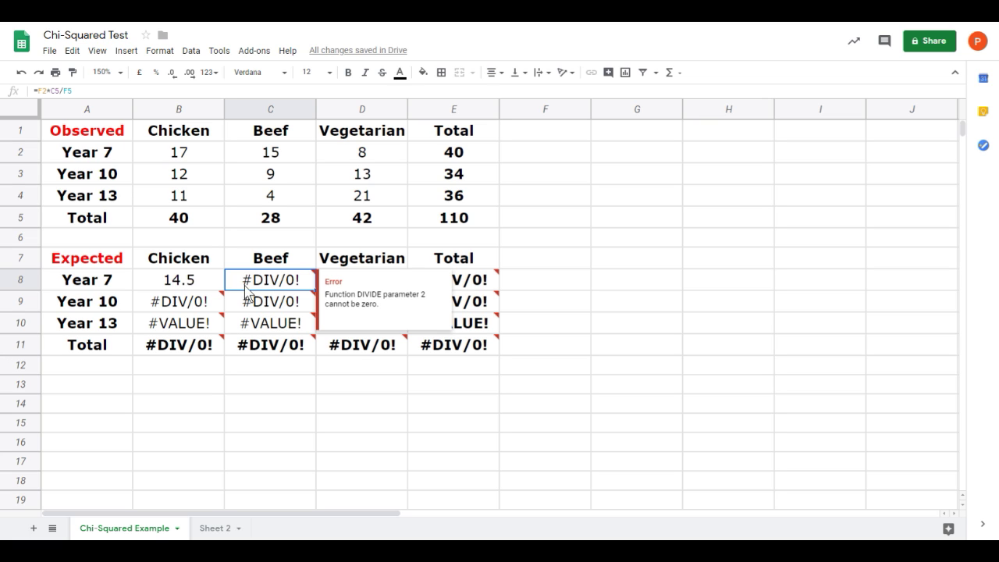
# Inspect the filled formula in B9 to check how its cell references shifted down from B8
pyautogui.moveTo(193, 307)
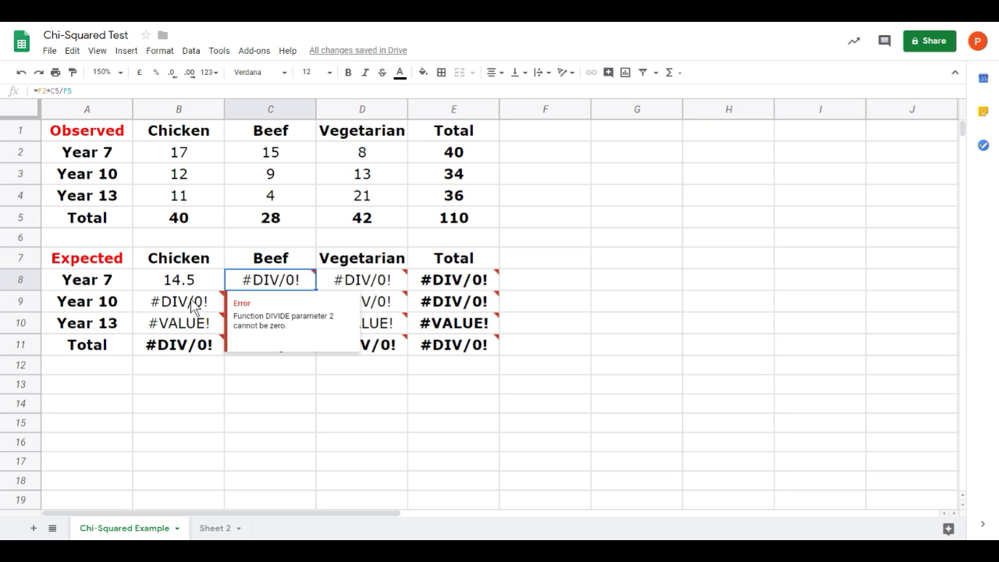
pyautogui.click(193, 306)
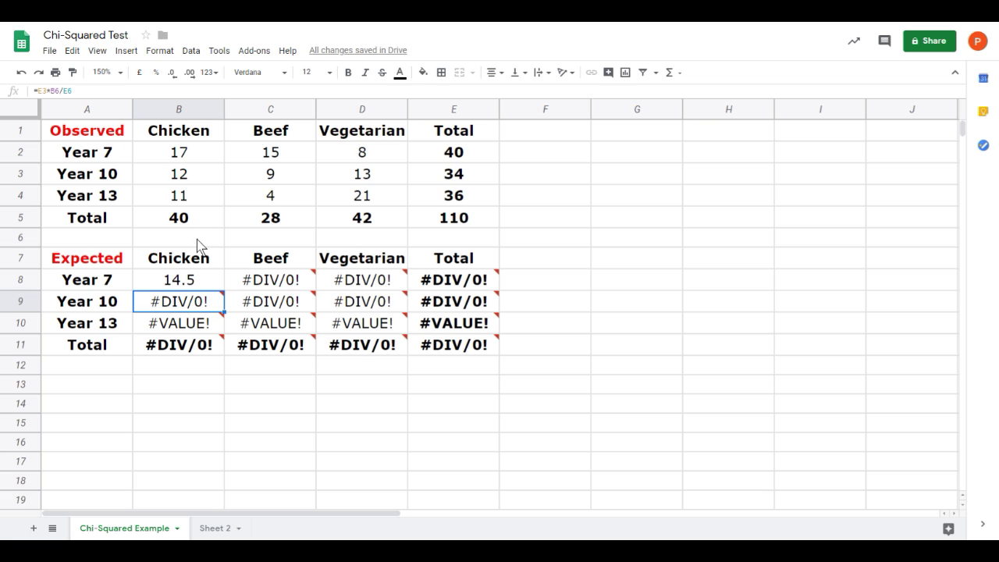
pyautogui.moveTo(205, 308)
# Anchor the references in the B8 expected-frequency formula so it reads =$E2*B$5/$E$5
pyautogui.click(181, 282)
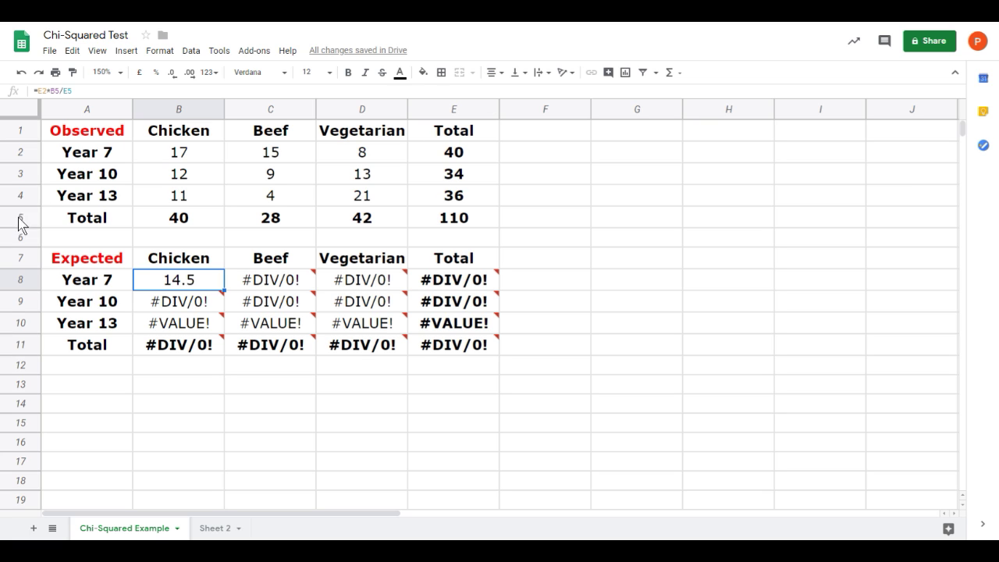
pyautogui.press('F2')
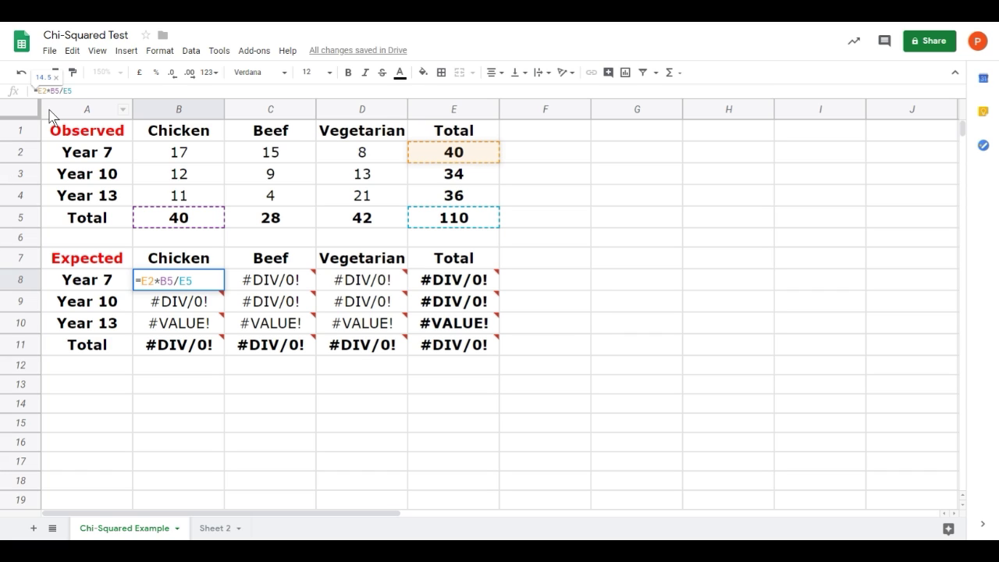
pyautogui.write('$')
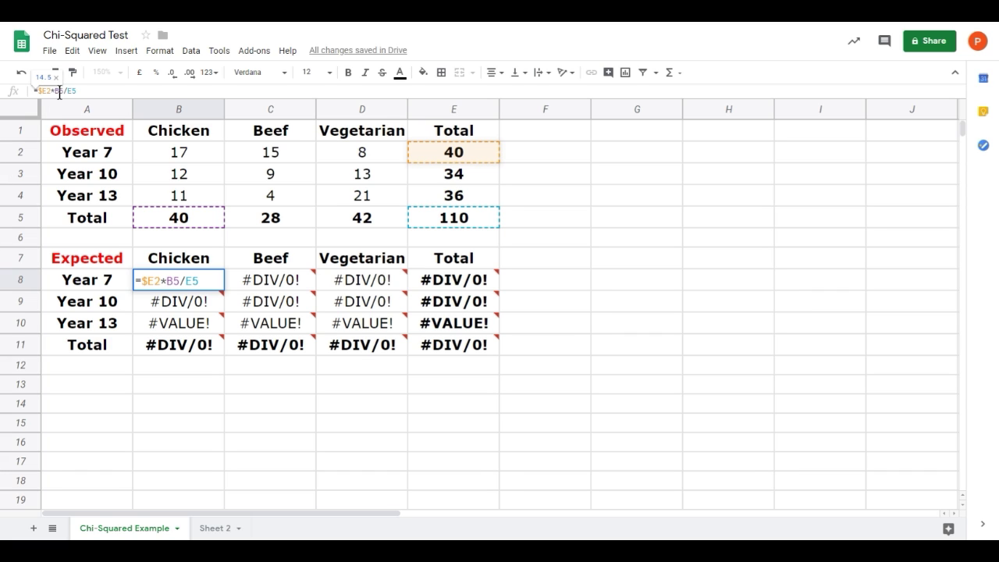
pyautogui.click(60, 92)
pyautogui.write('$')
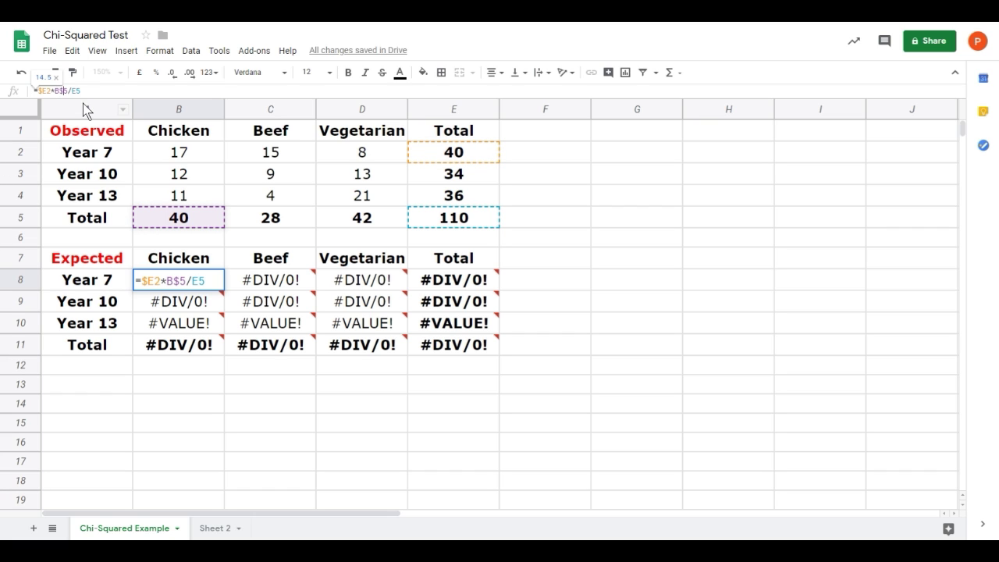
pyautogui.click(74, 91)
pyautogui.write('$')
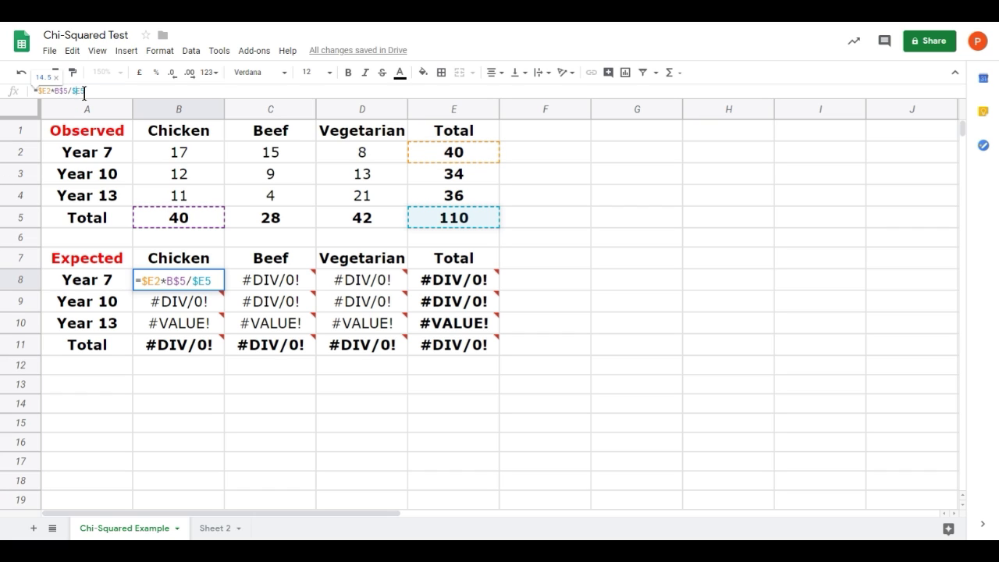
pyautogui.click(83, 91)
pyautogui.write('$')
pyautogui.press('Return')
# Fill the anchored expected-frequency formula from B8 across to D8 and down to D10
pyautogui.click(209, 283)
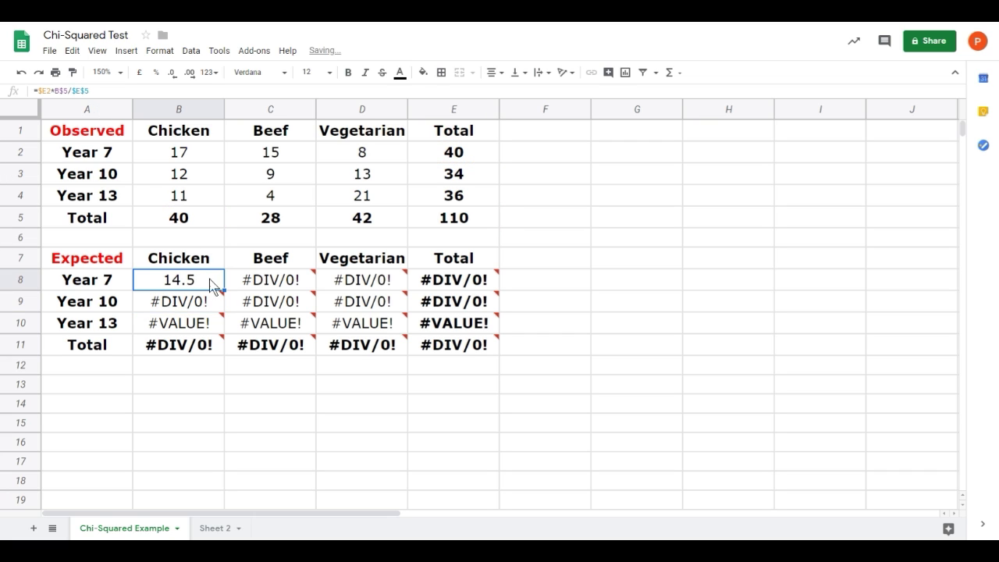
pyautogui.moveTo(223, 290); pyautogui.dragTo(404, 289)
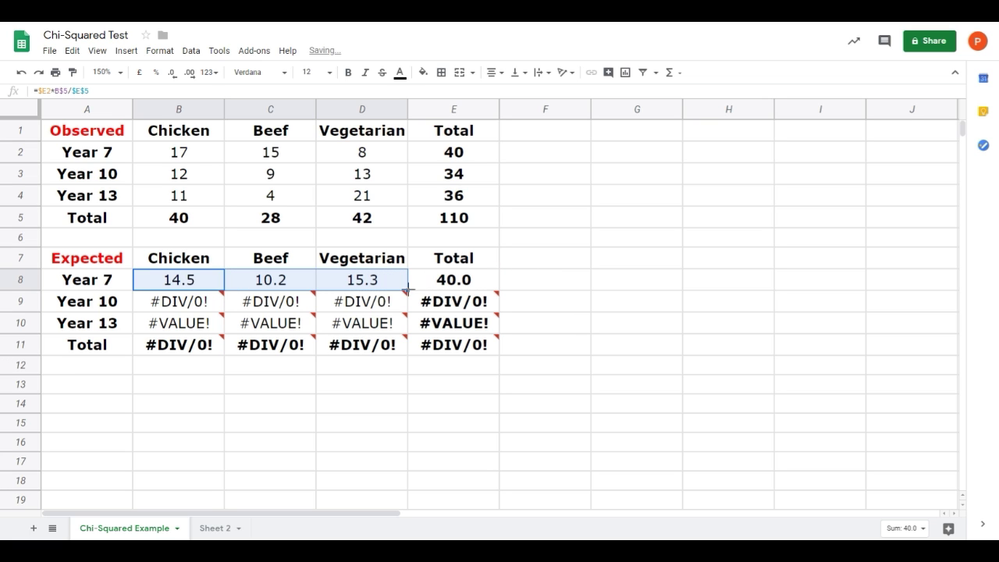
pyautogui.moveTo(407, 292)
pyautogui.moveTo(406, 292); pyautogui.dragTo(404, 334)
pyautogui.click(369, 391)
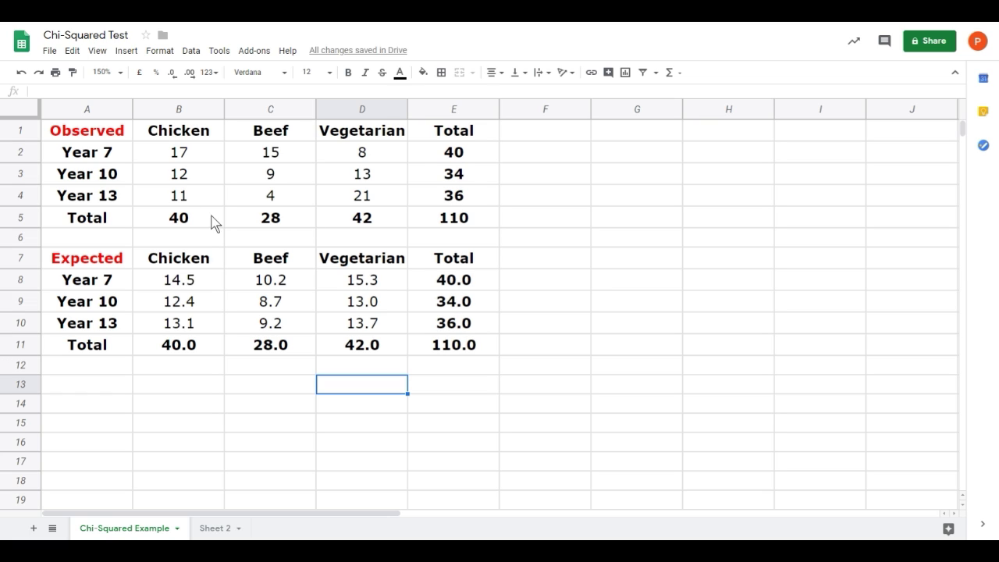
# Show the expected table's totals in B11:E11 and E8:E10 as whole numbers without decimals
pyautogui.moveTo(180, 350); pyautogui.dragTo(445, 354)
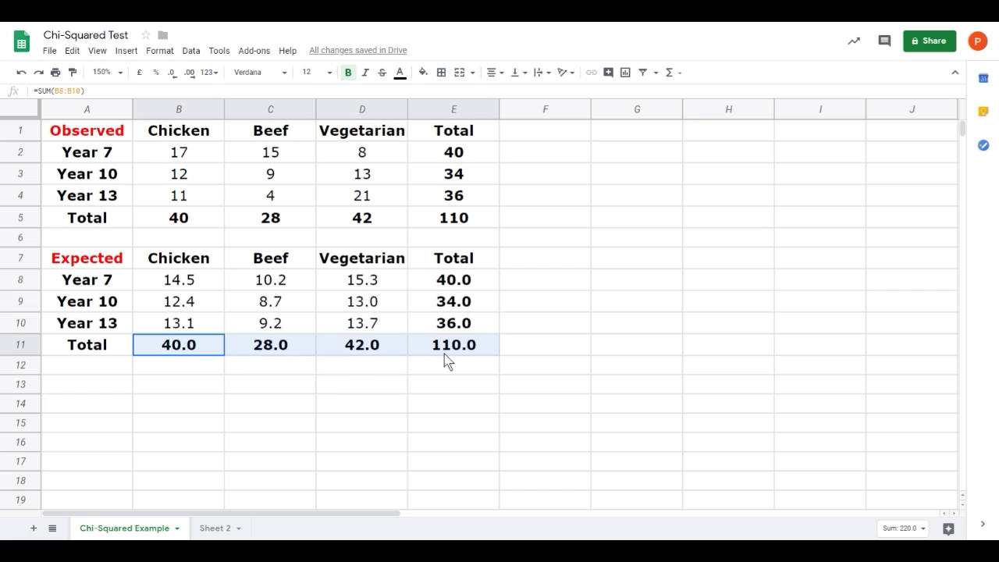
pyautogui.click(171, 76)
pyautogui.moveTo(461, 283); pyautogui.dragTo(461, 328)
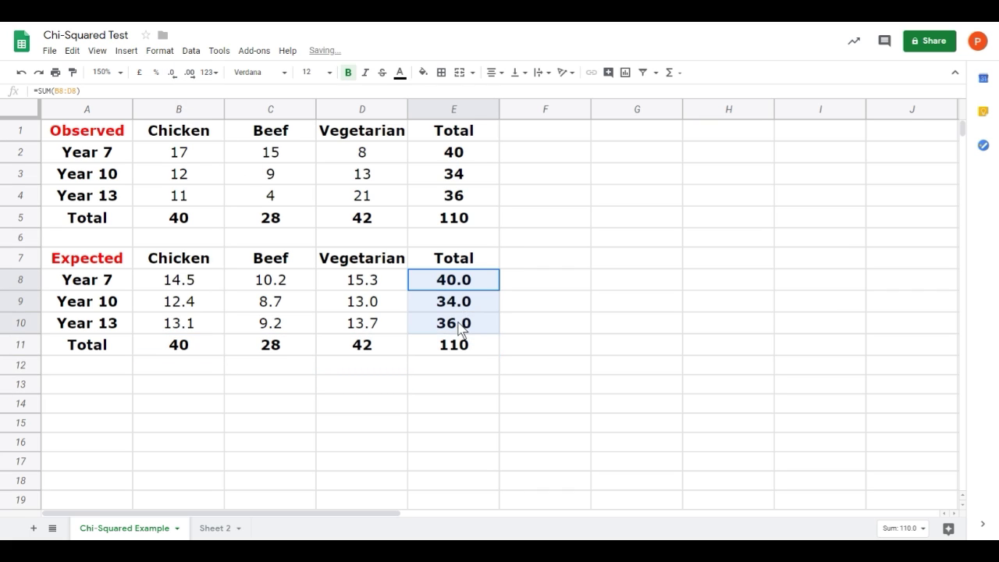
pyautogui.click(171, 73)
pyautogui.click(388, 408)
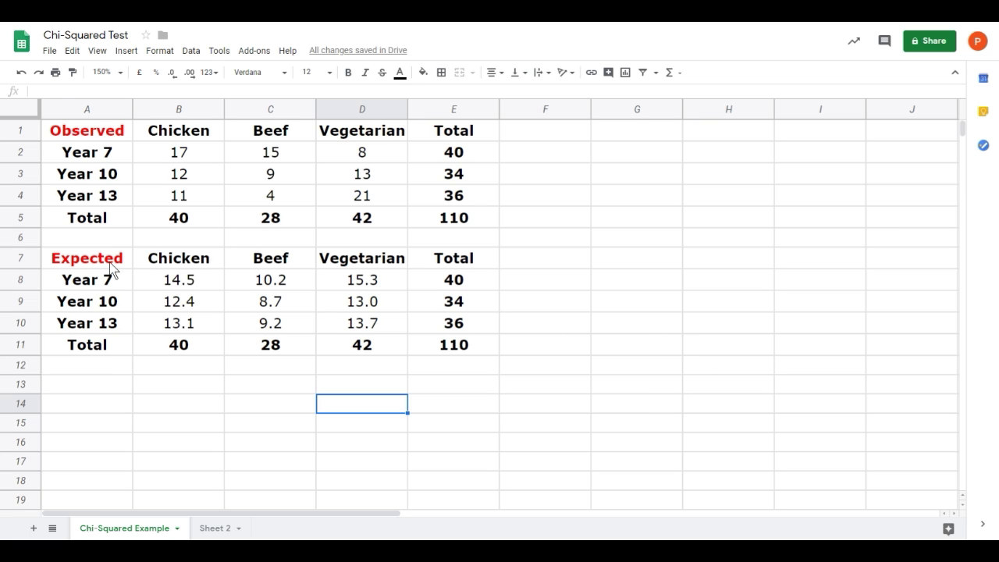
# Copy the whole Expected table A7:E11 and paste the duplicate starting at A13
pyautogui.moveTo(110, 264); pyautogui.dragTo(442, 341)
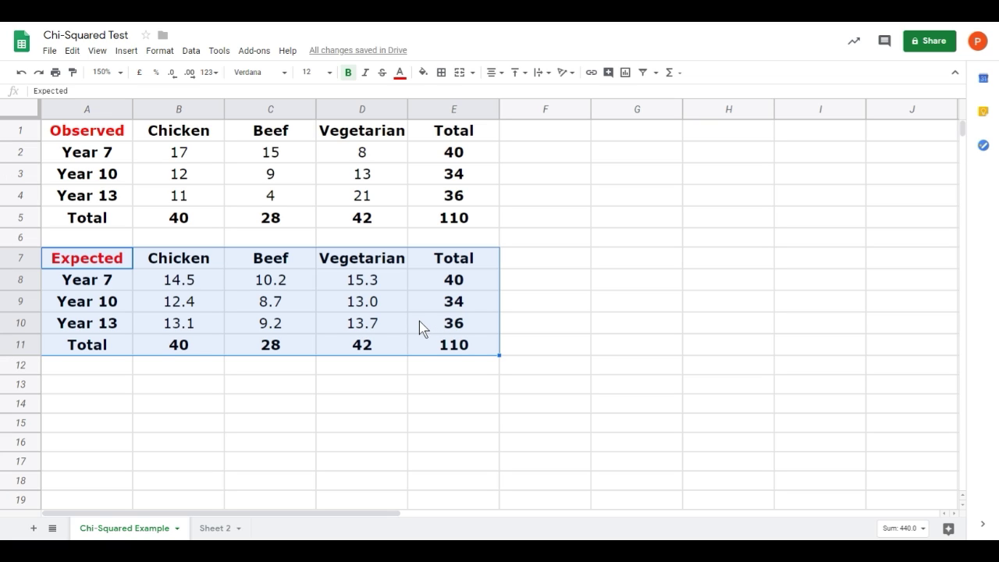
pyautogui.hotkey('ctrl', 'c')
pyautogui.click(98, 386)
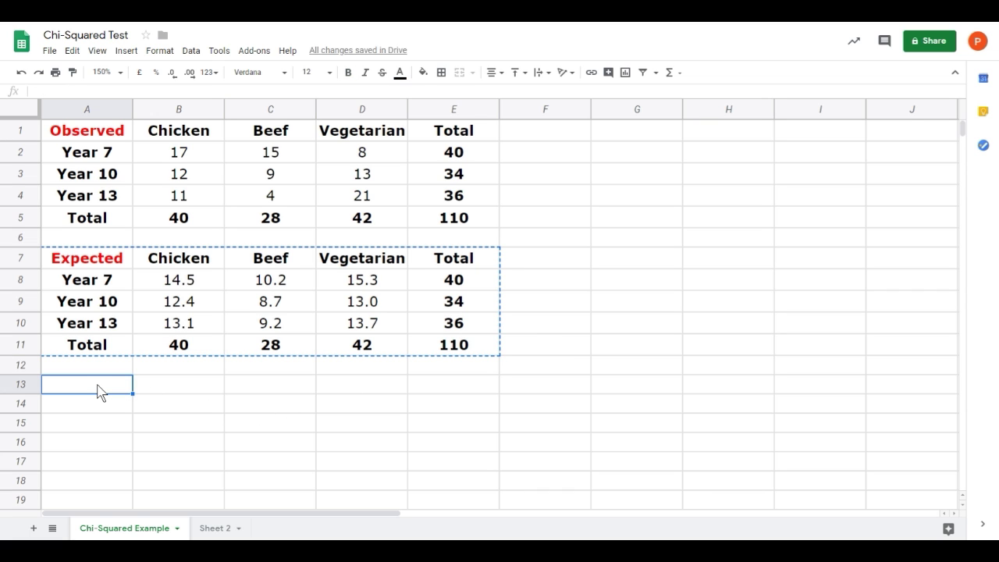
pyautogui.hotkey('ctrl', 'v')
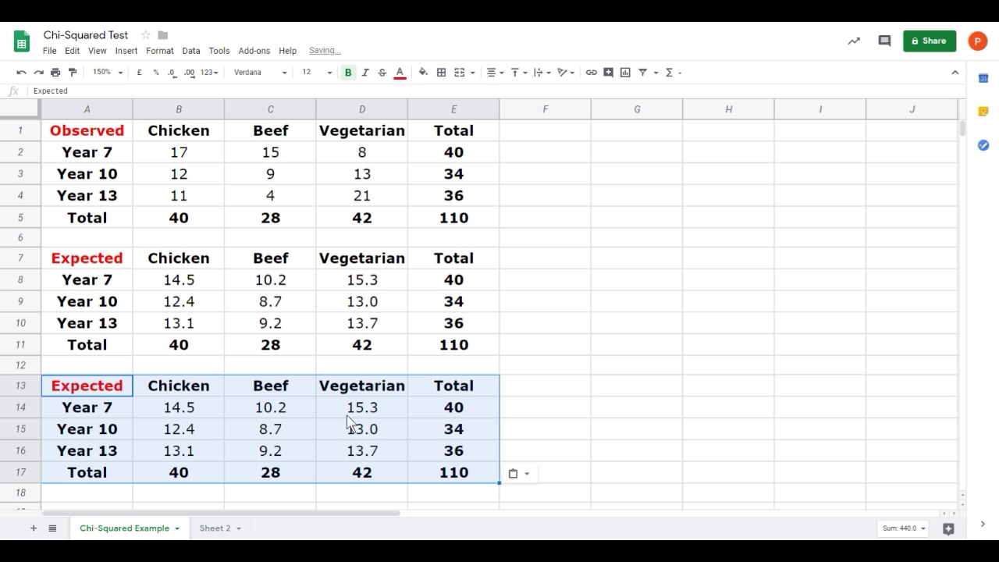
pyautogui.click(585, 372)
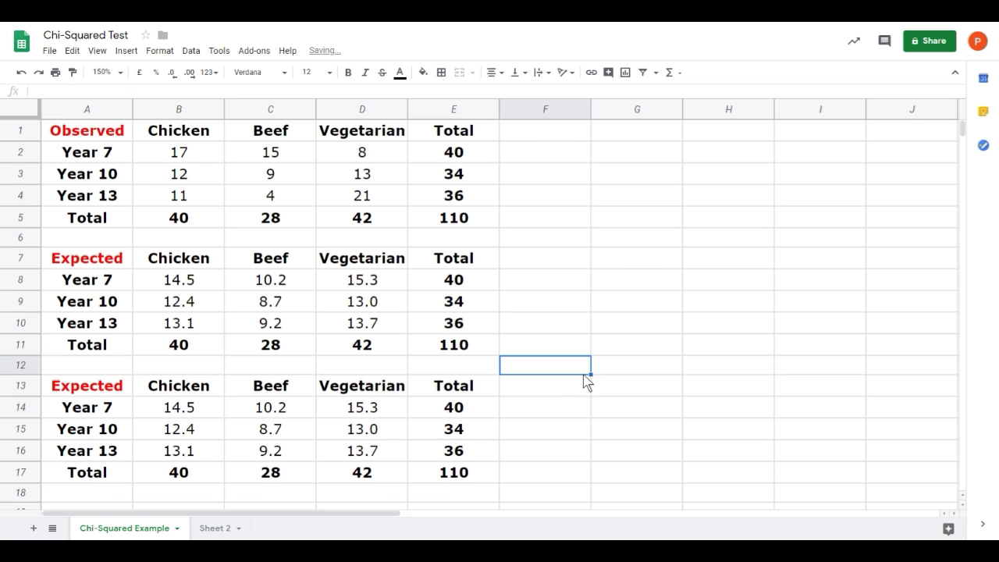
# Rename the duplicated table's heading in A13 to Test Statistic and auto-fit column A to its contents
pyautogui.click(108, 393)
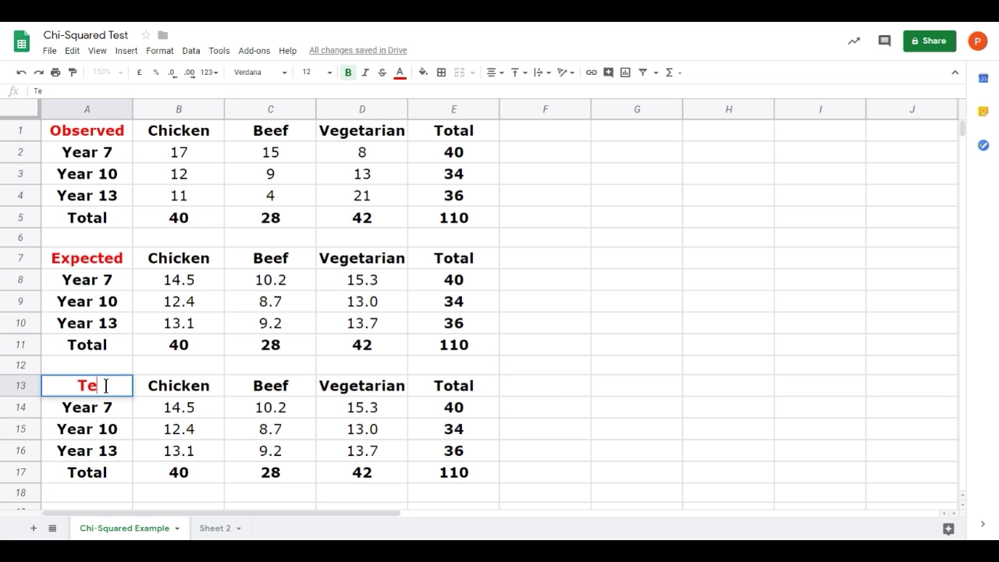
pyautogui.write('st Statist')
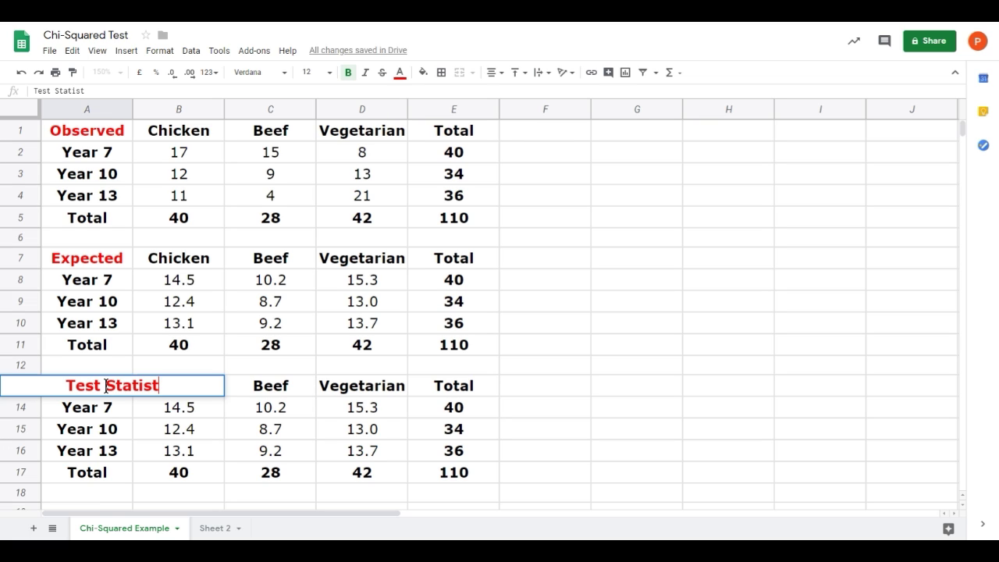
pyautogui.write('ii')
pyautogui.press('BackSpace')
pyautogui.write('c')
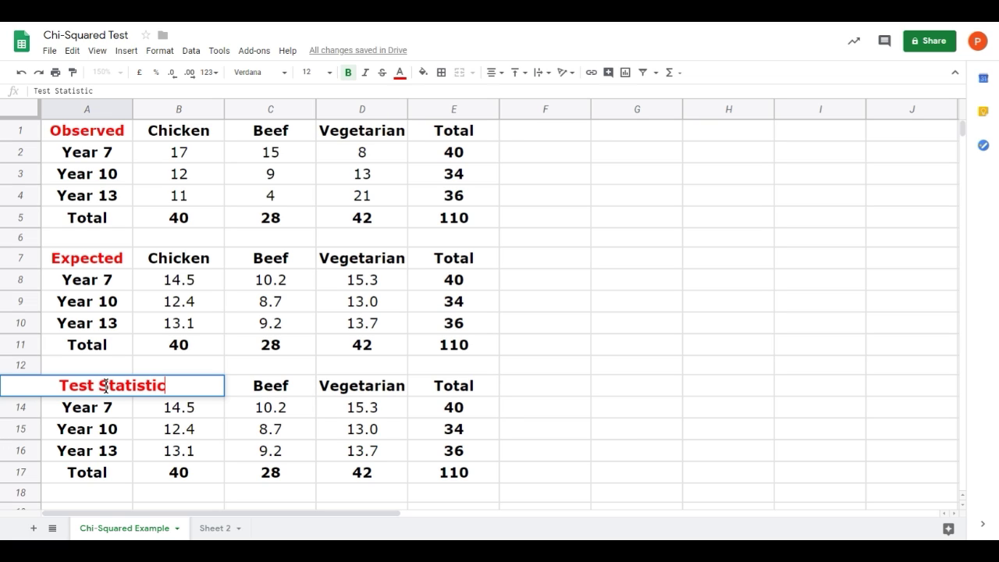
pyautogui.press('Return')
pyautogui.click(107, 389)
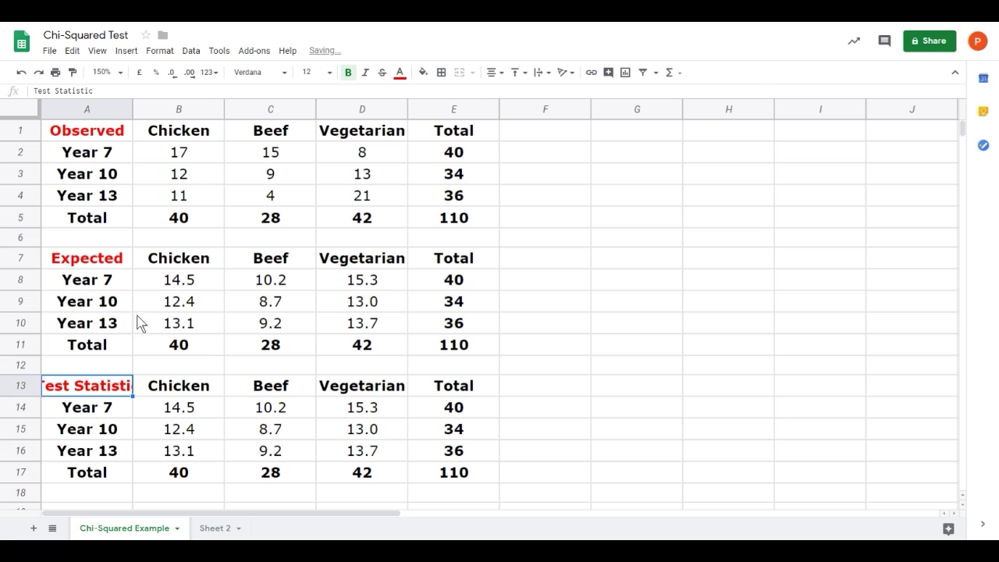
pyautogui.doubleClick(129, 111)
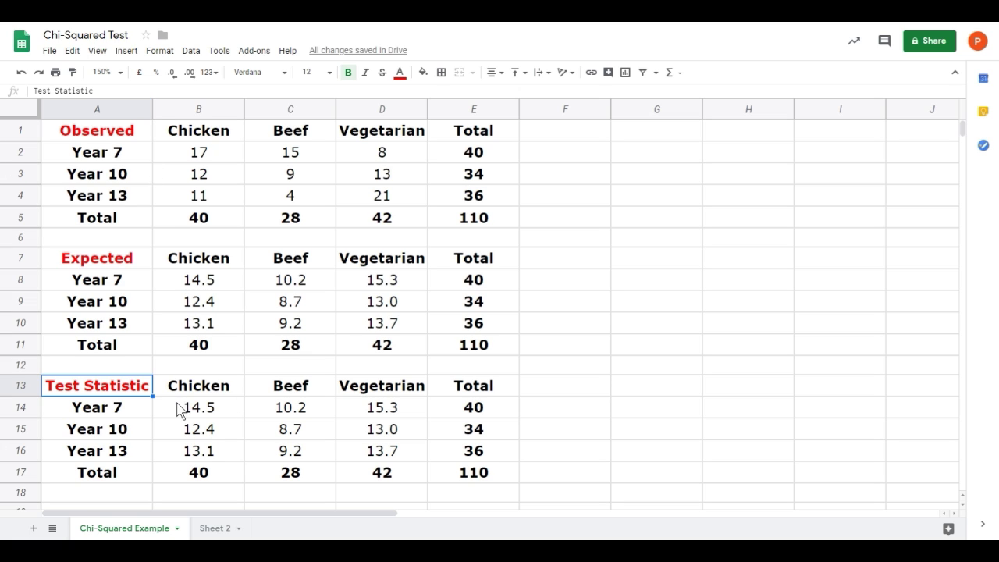
pyautogui.click(641, 310)
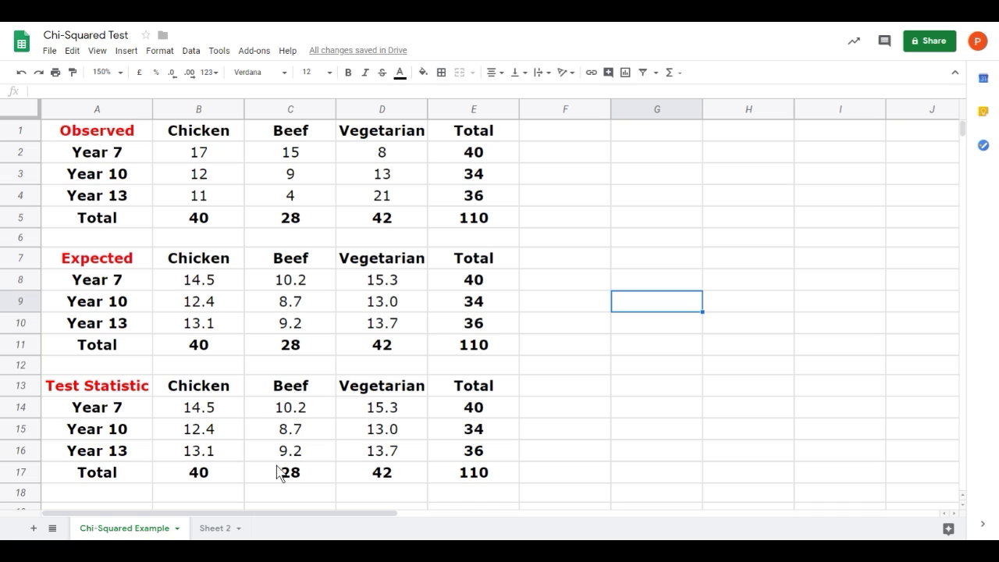
# Replace the Year 7 Chicken value in B14 with the chi-squared contribution formula =(B2-B8)^2/B8
pyautogui.click(210, 415)
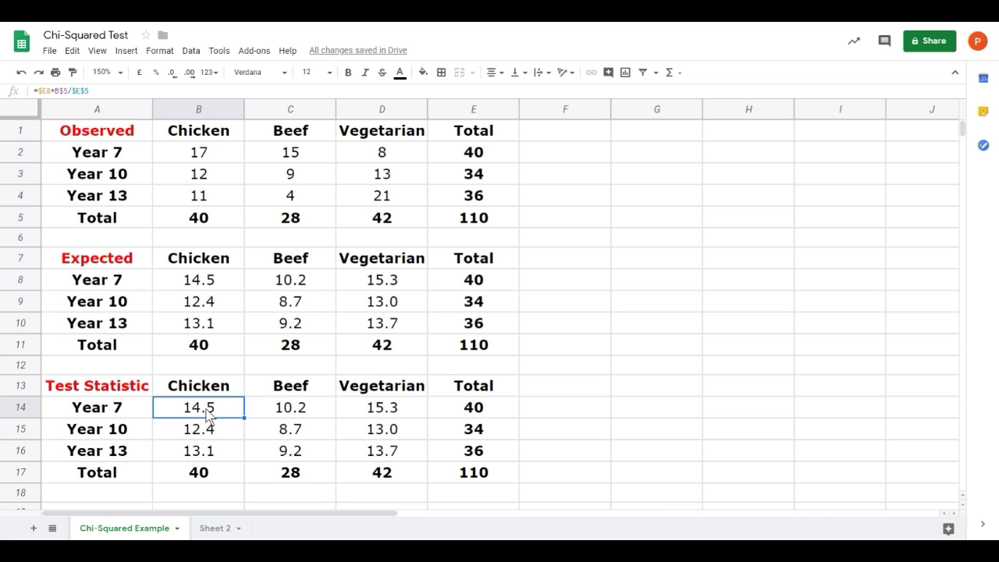
pyautogui.write('=')
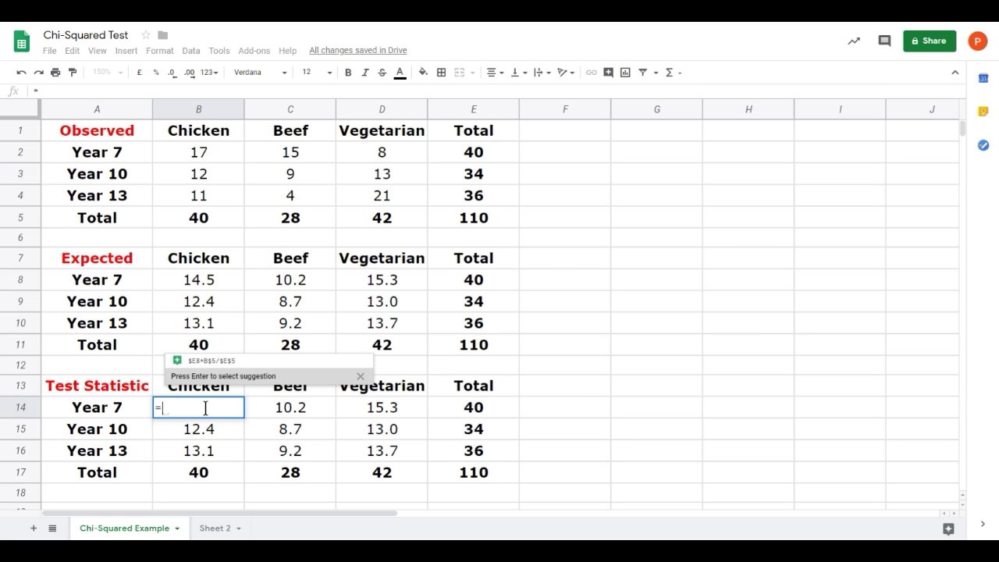
pyautogui.write('(')
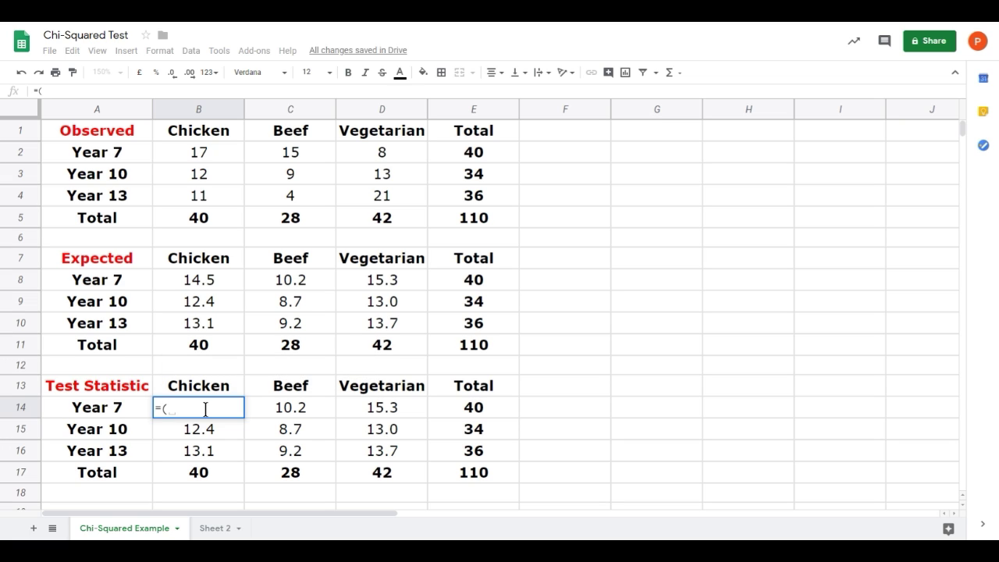
pyautogui.click(213, 154)
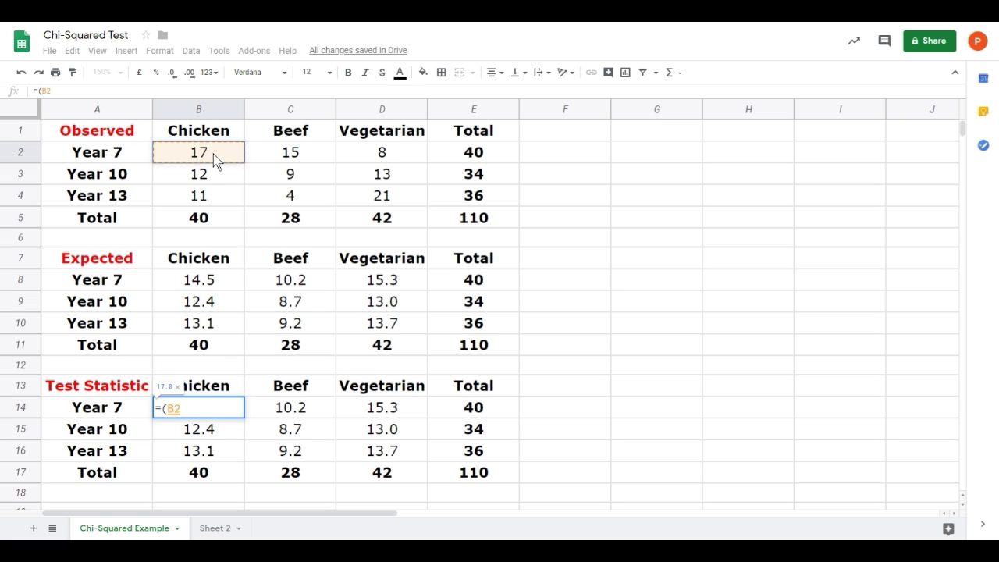
pyautogui.write('-')
pyautogui.click(217, 283)
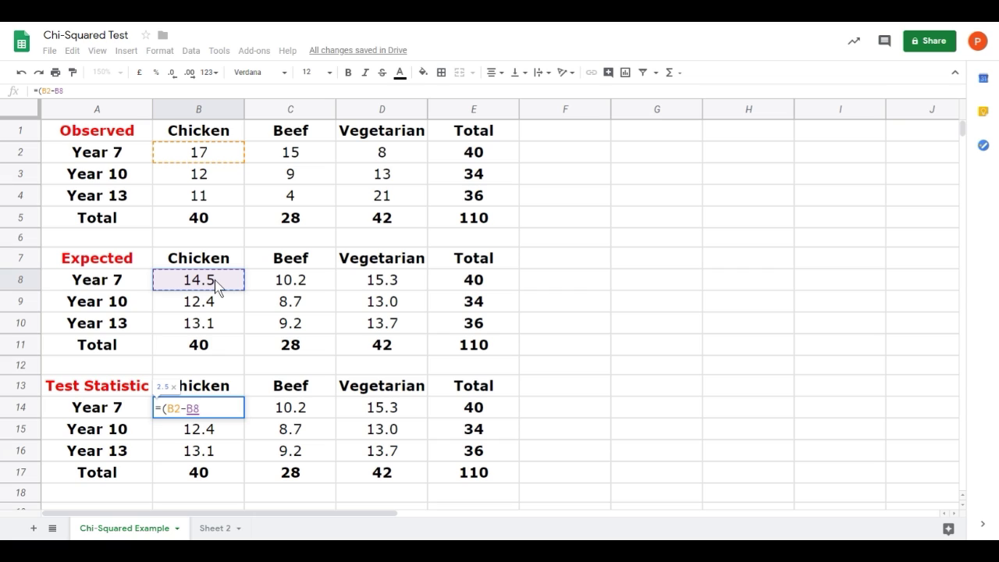
pyautogui.write(')')
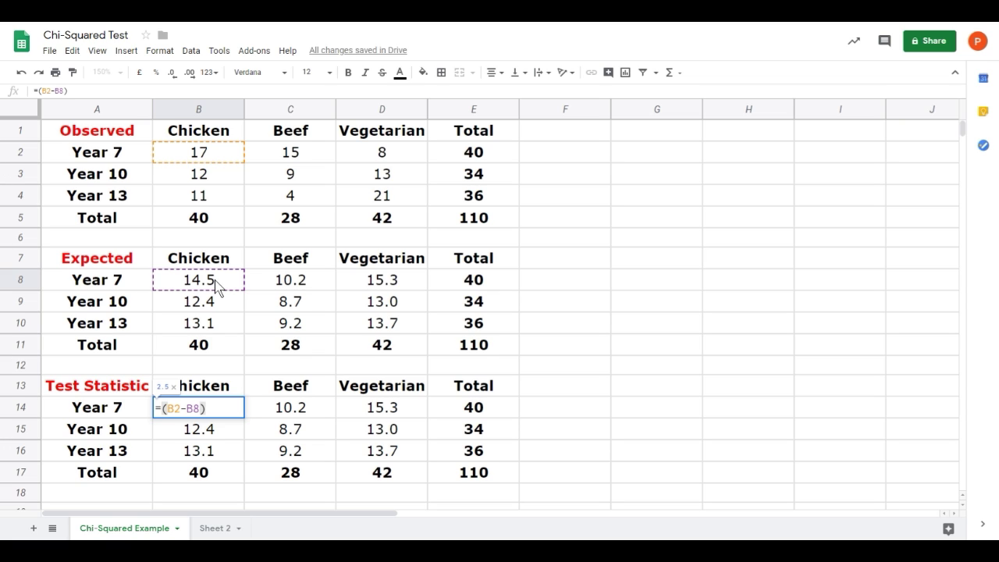
pyautogui.write('^')
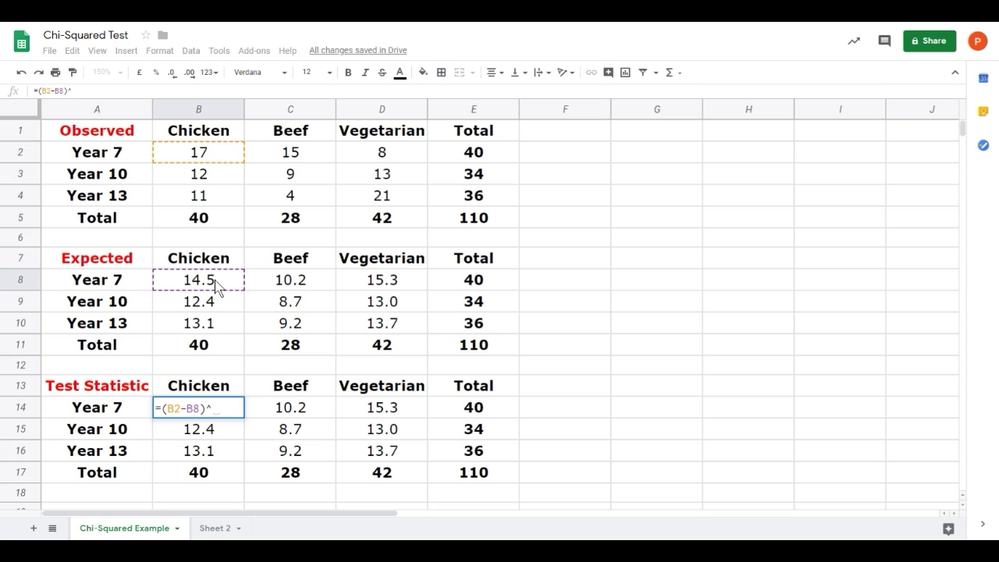
pyautogui.write('2')
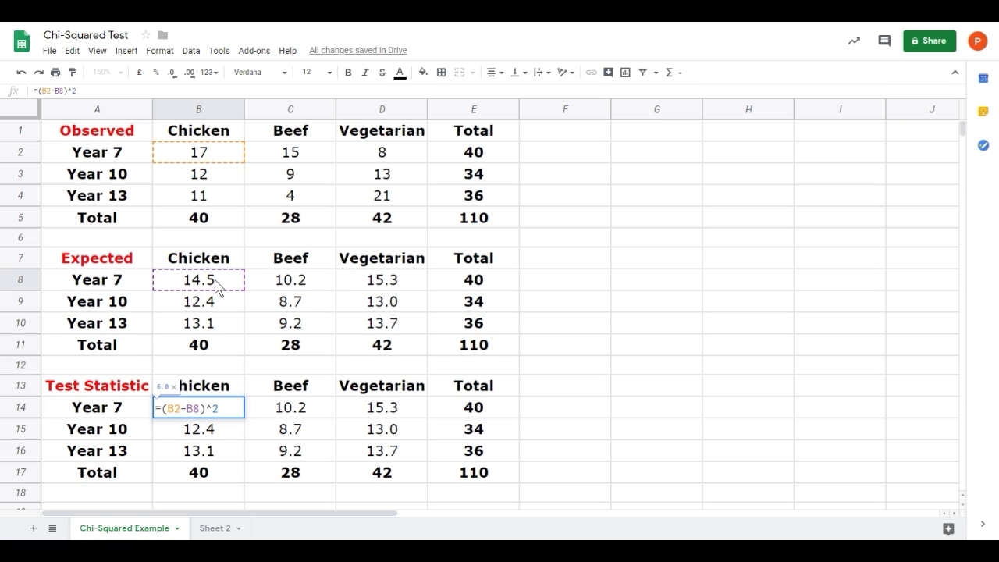
pyautogui.write('/')
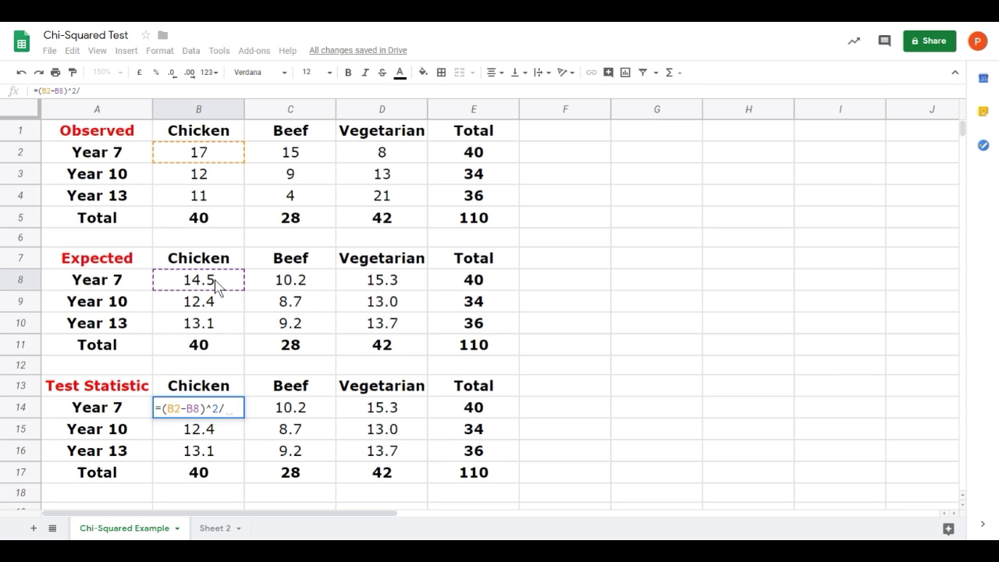
pyautogui.click(215, 286)
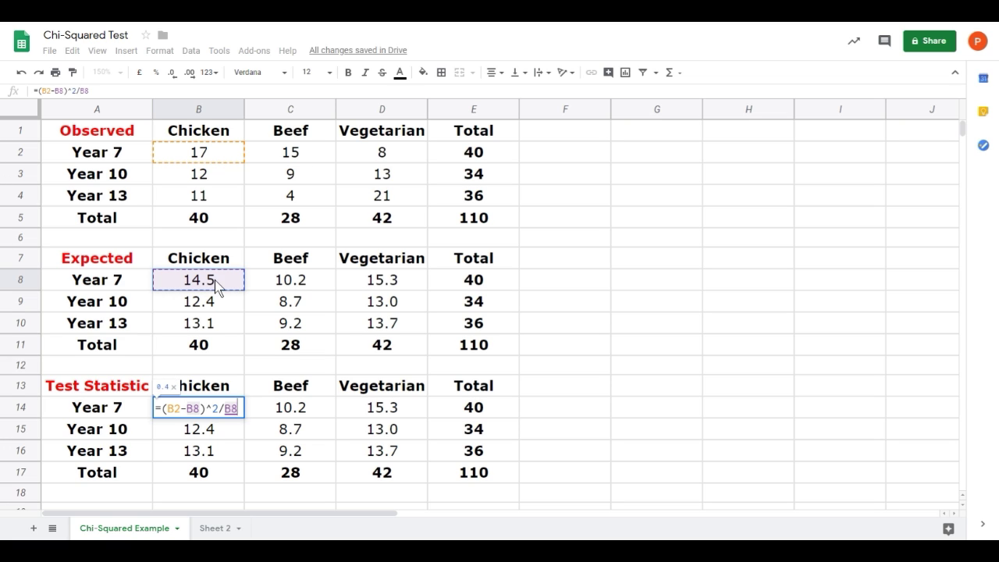
pyautogui.press('Return')
# Increase the Year 7 Chicken test statistic in B14 to three decimal places
pyautogui.click(223, 410)
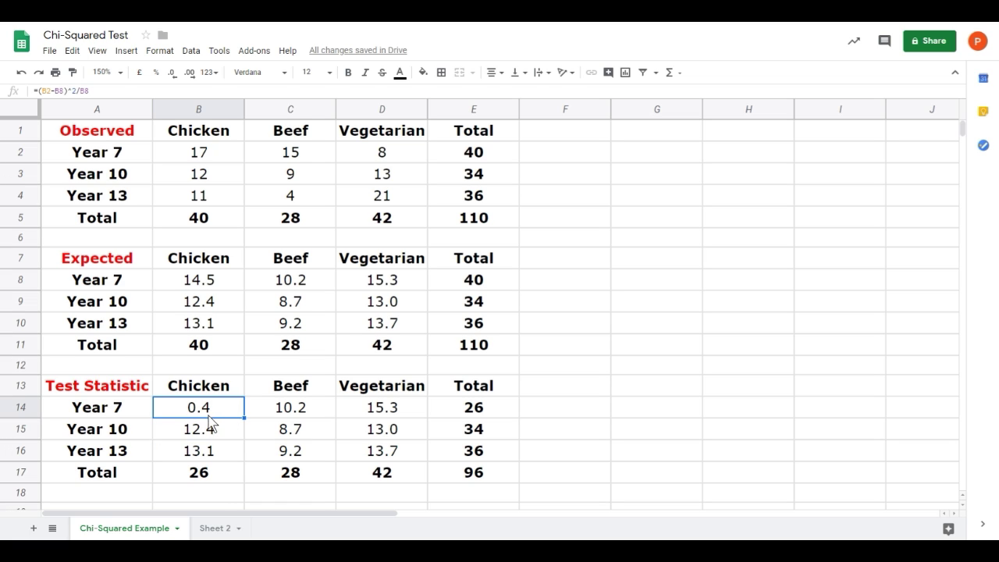
pyautogui.click(189, 73)
pyautogui.click(189, 72)
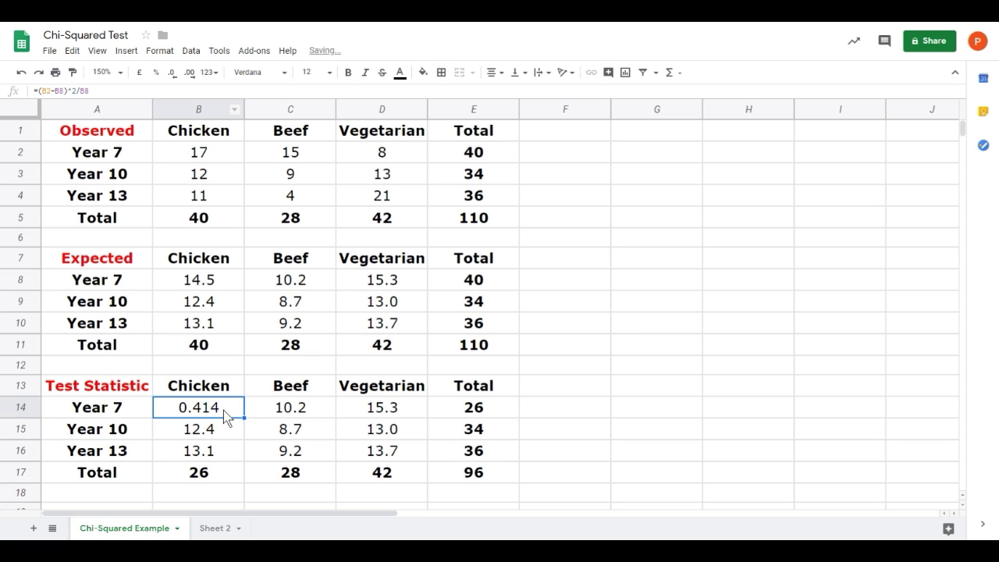
# Fill the Year 7 Chicken test statistic formula from B14 across to Vegetarian and down to Year 13, covering B14:D16
pyautogui.moveTo(244, 417); pyautogui.dragTo(398, 412)
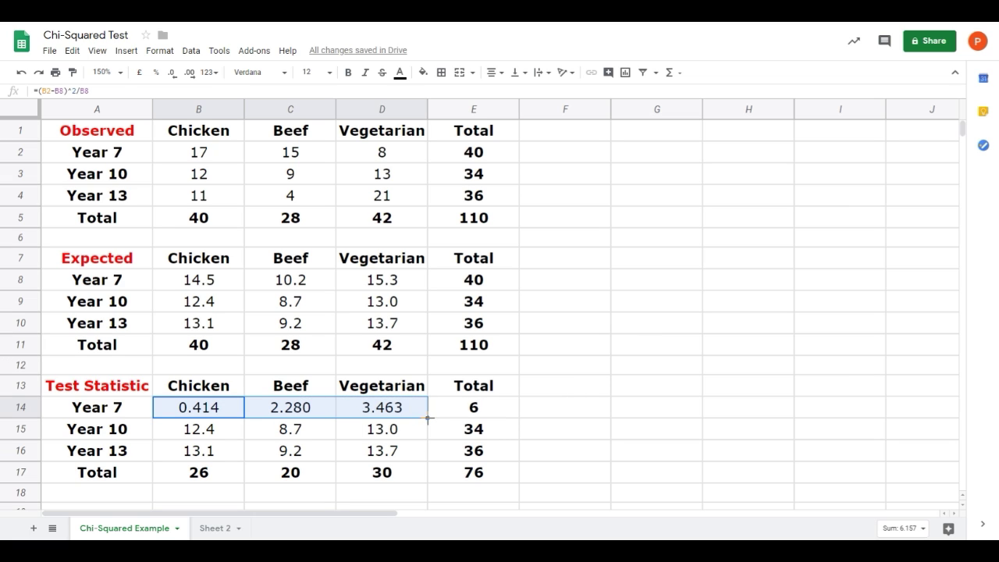
pyautogui.moveTo(428, 419); pyautogui.dragTo(426, 460)
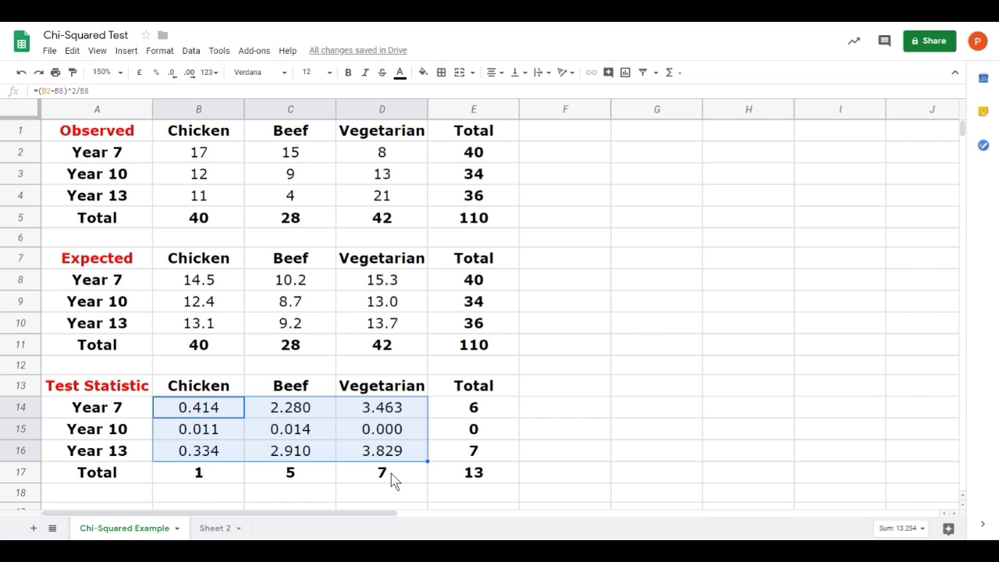
# Clear the Test Statistic table's column totals in B17:D17 and its row totals in E14:E16
pyautogui.moveTo(391, 474); pyautogui.dragTo(213, 469)
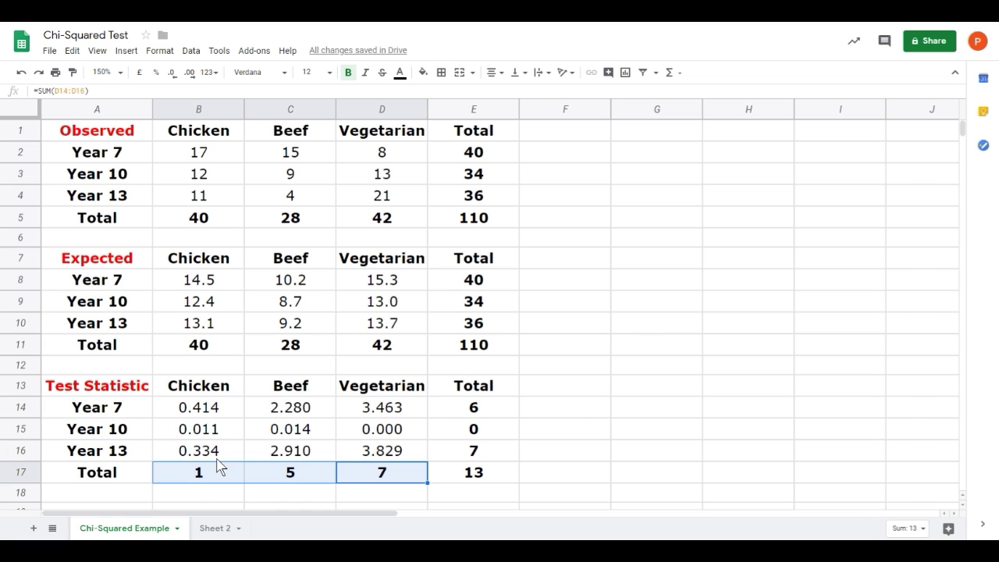
pyautogui.press('Delete')
pyautogui.moveTo(465, 410); pyautogui.dragTo(450, 453)
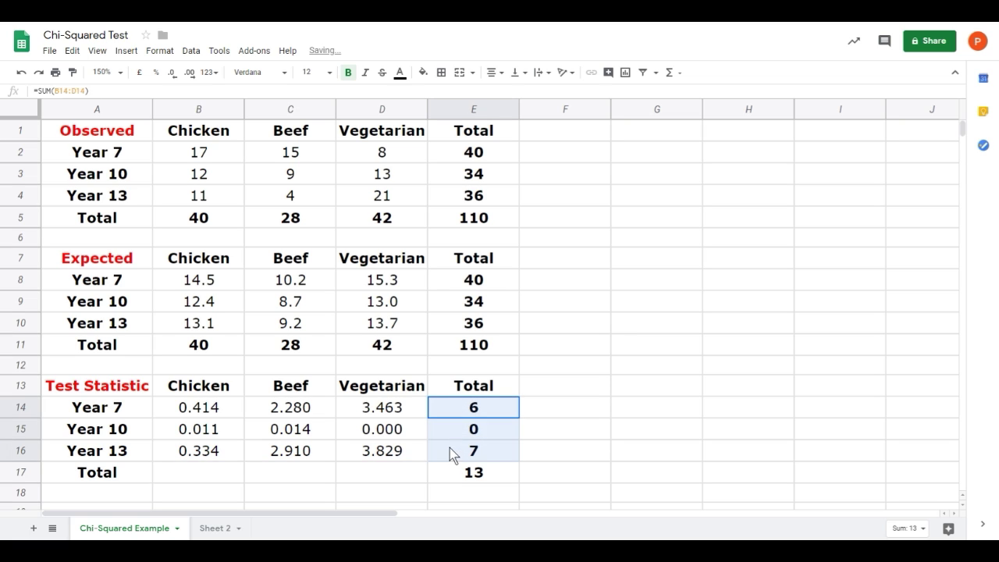
pyautogui.press('Delete')
# Show the Test Statistic table's grand total in E17 to three decimal places
pyautogui.click(469, 476)
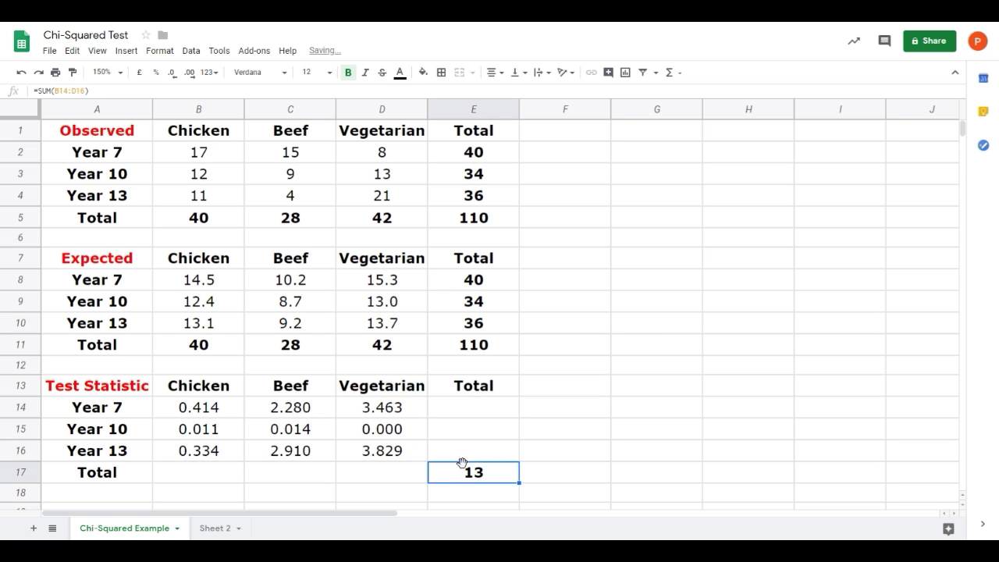
pyautogui.click(190, 74)
pyautogui.click(191, 74)
pyautogui.click(191, 73)
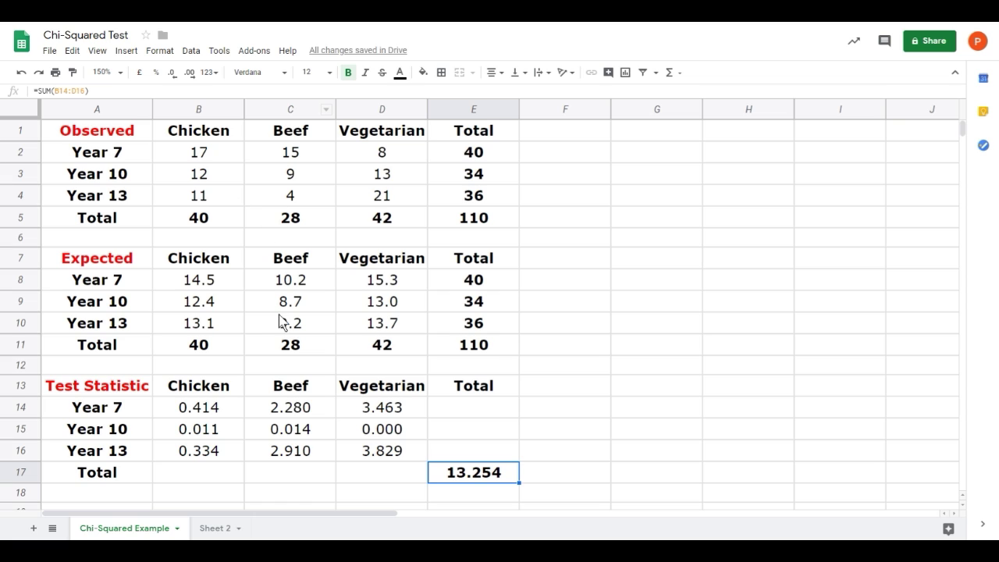
pyautogui.click(227, 414)
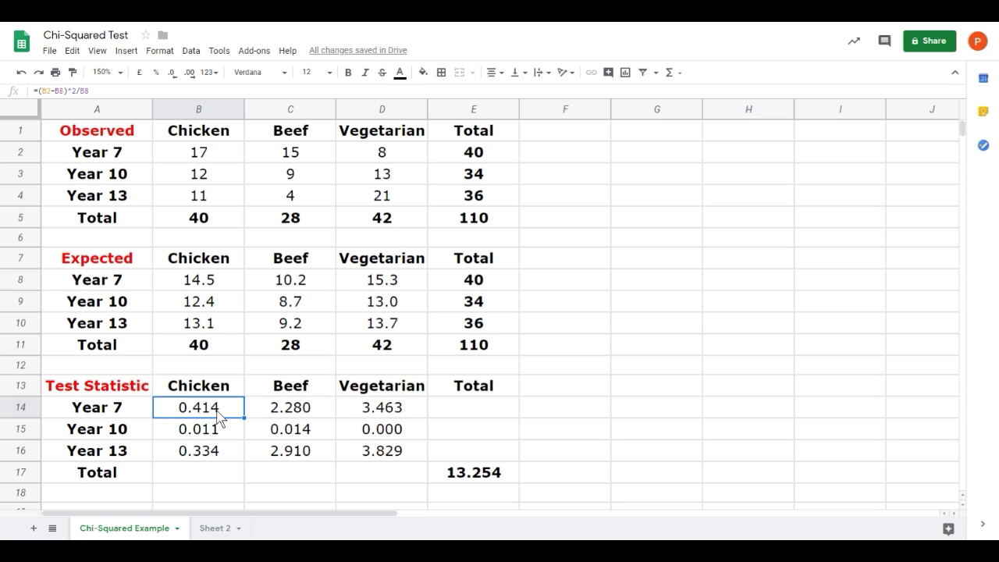
pyautogui.click(492, 477)
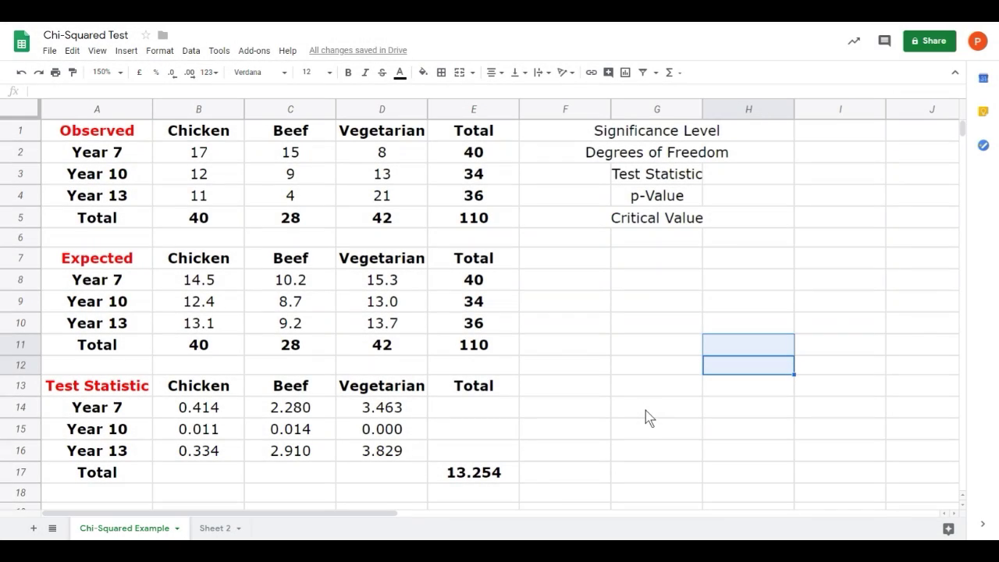
pyautogui.click(646, 411)
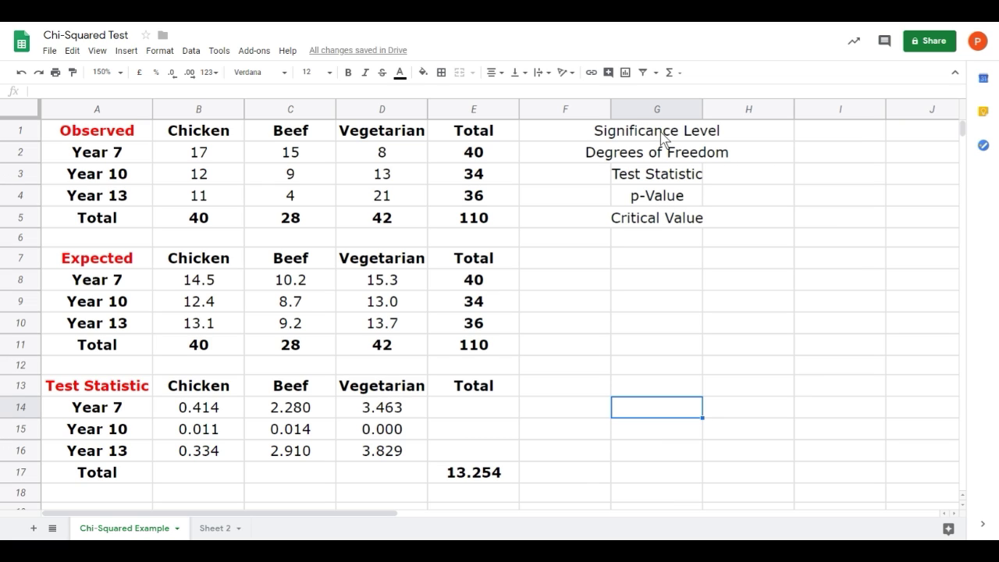
# Left-align the whole of column G containing the Significance Level to Critical Value labels
pyautogui.moveTo(660, 132); pyautogui.dragTo(661, 219)
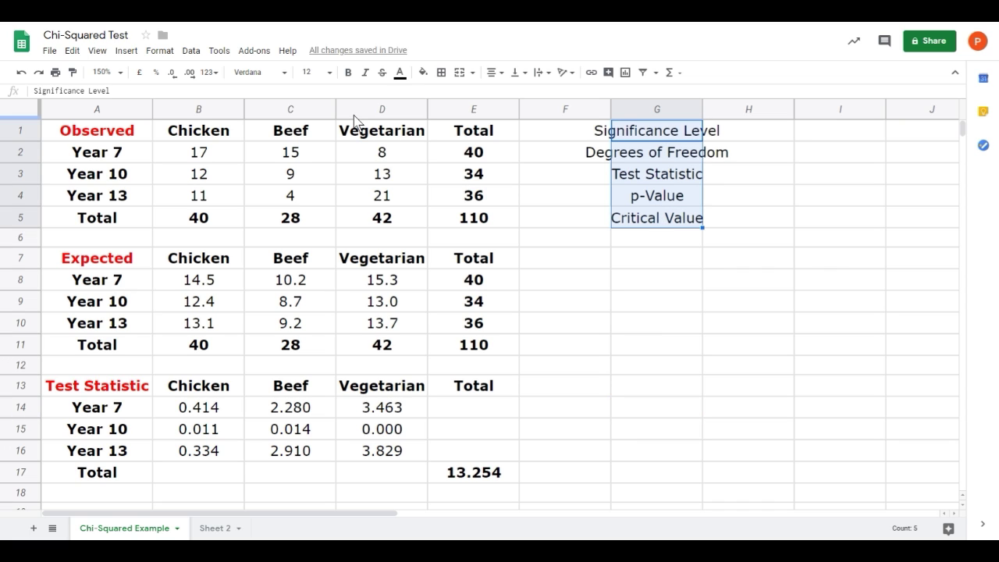
pyautogui.click(649, 110)
pyautogui.click(503, 73)
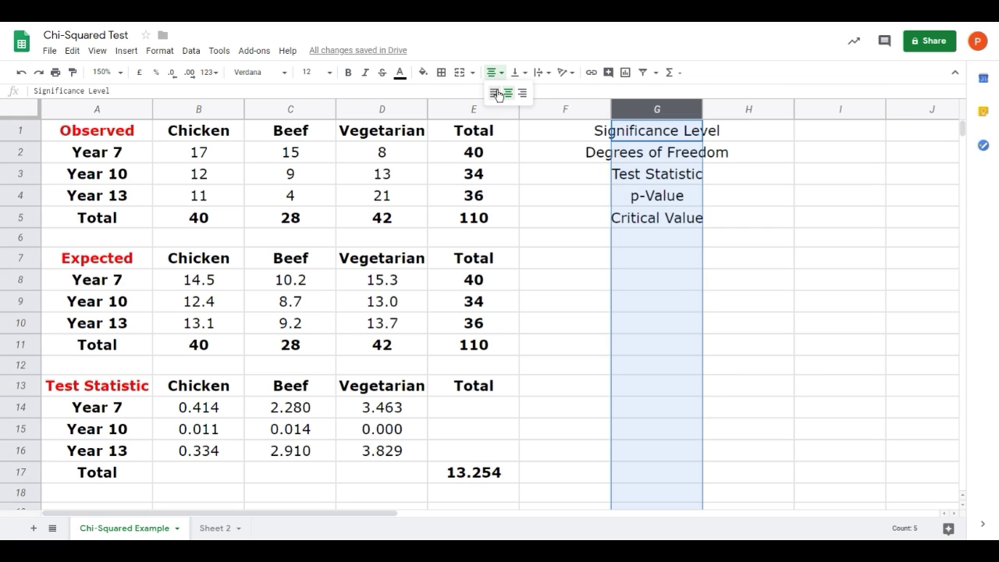
pyautogui.click(492, 90)
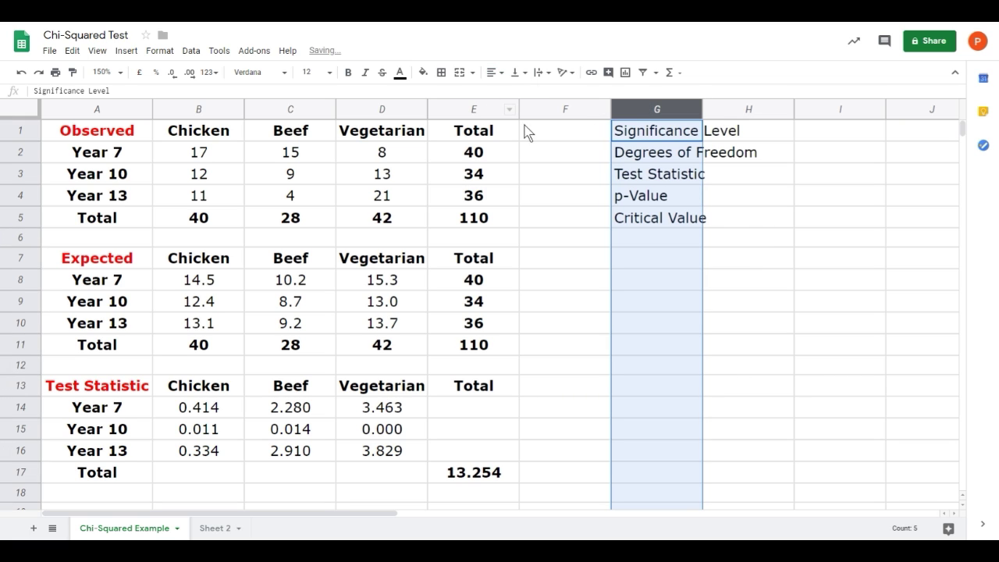
pyautogui.click(762, 261)
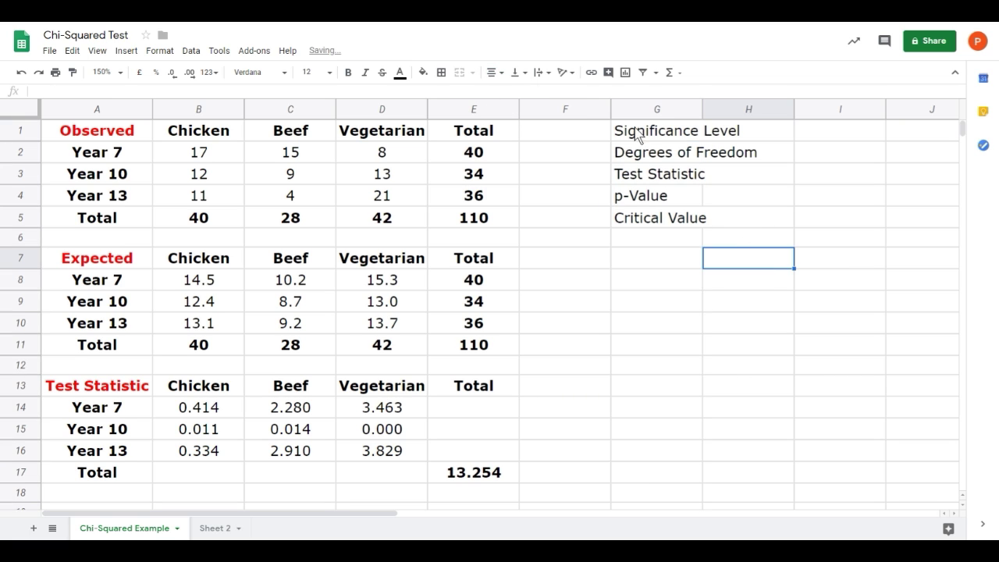
# Auto-fit column G to its labels and narrow the empty column F to about half its width
pyautogui.doubleClick(699, 108)
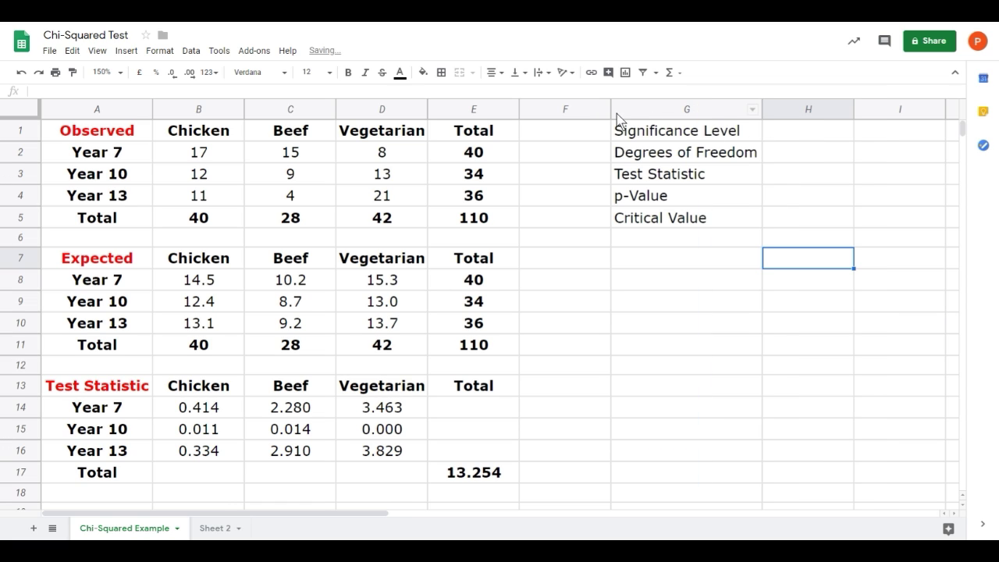
pyautogui.moveTo(609, 109); pyautogui.dragTo(565, 109)
pyautogui.click(654, 278)
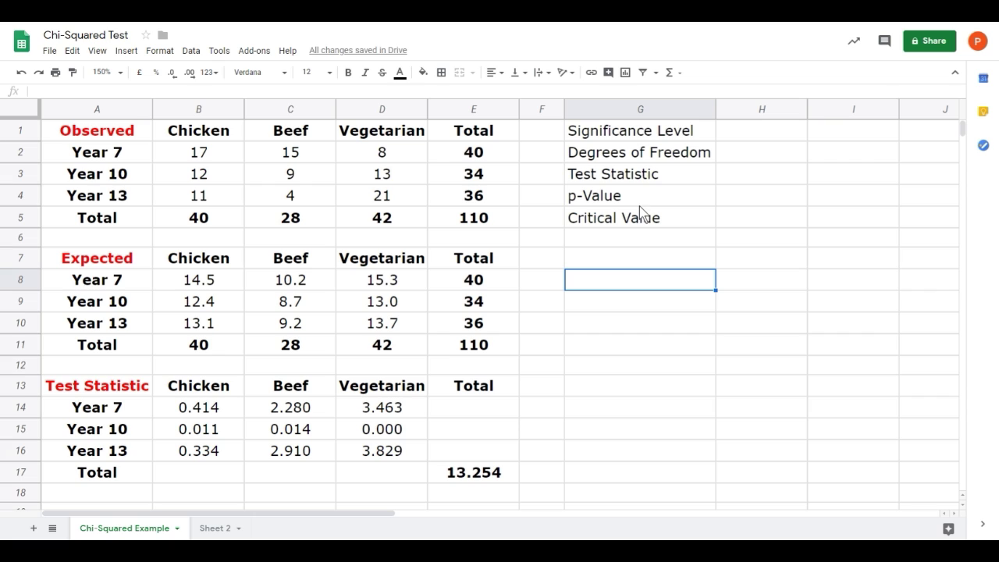
# Enter a Significance Level of 0.05 in H1 and format it as a percentage
pyautogui.click(746, 134)
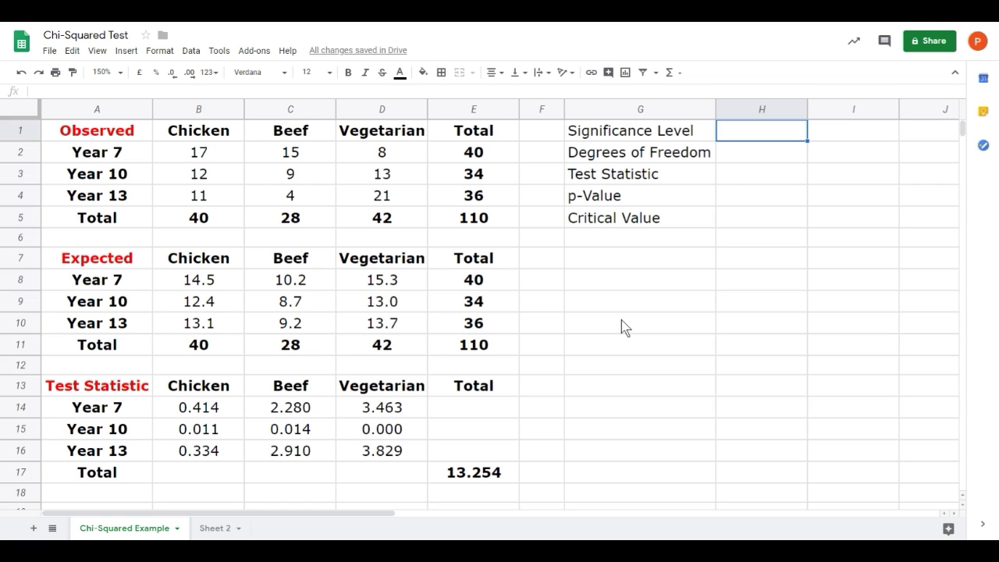
pyautogui.write('0.05')
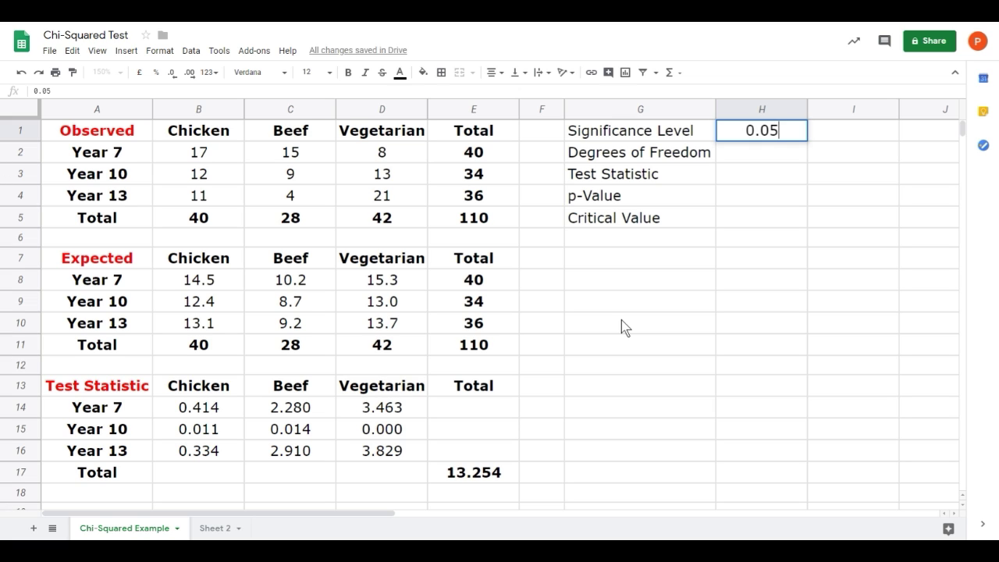
pyautogui.press('Return')
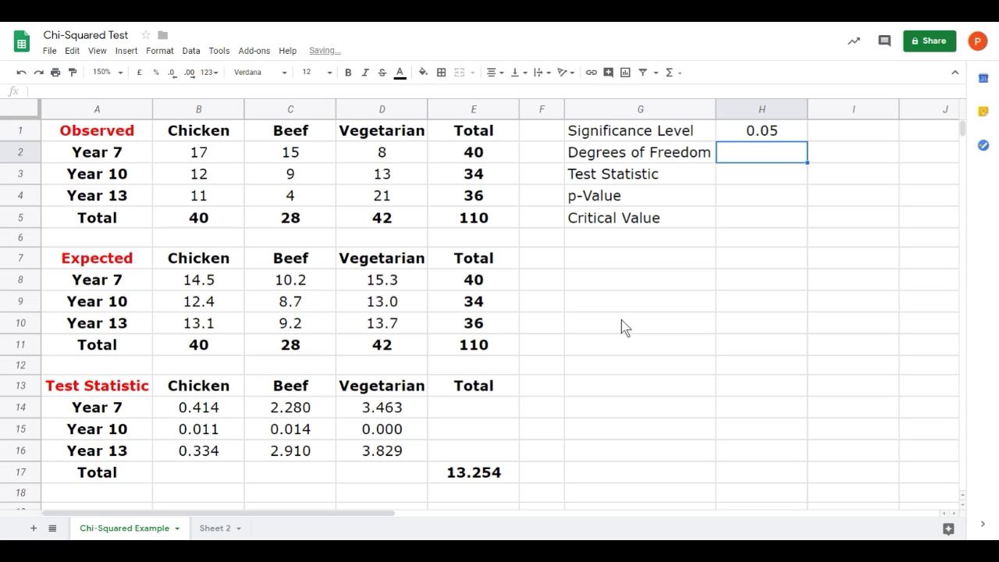
pyautogui.click(770, 137)
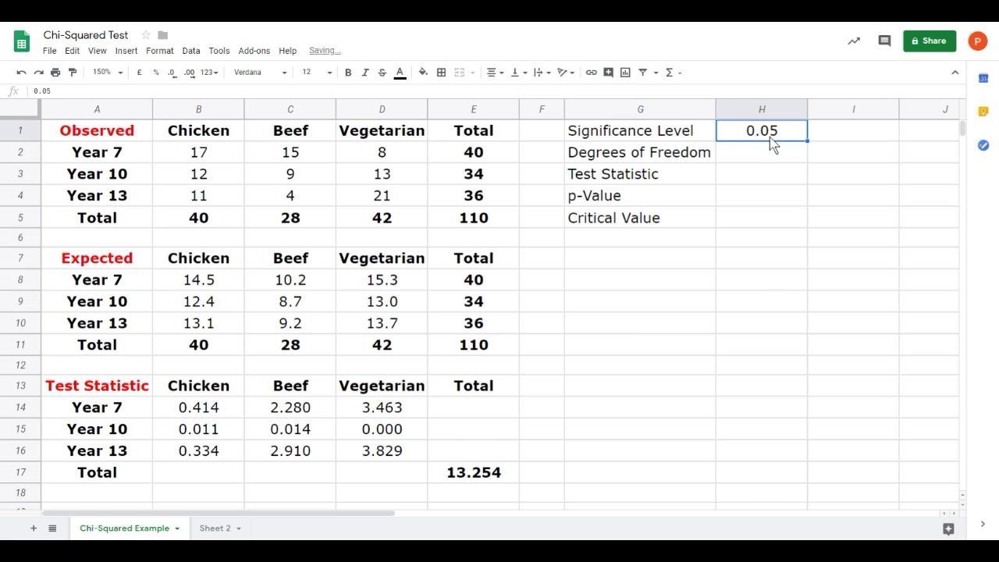
pyautogui.click(157, 76)
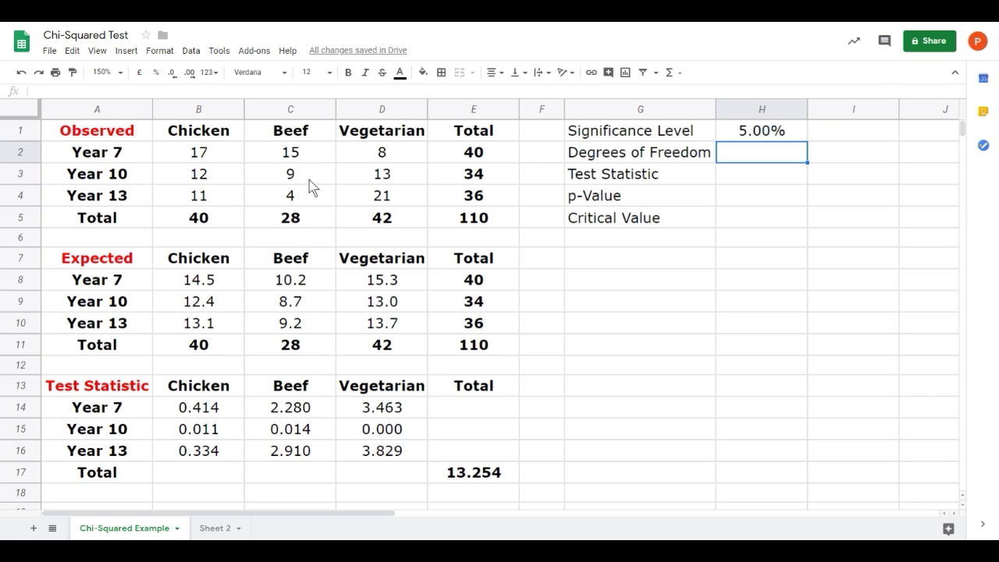
# Enter 4 as the Degrees of Freedom in H2 and link the Test Statistic in H3 to the grand total in E17
pyautogui.write('4')
pyautogui.press('Return')
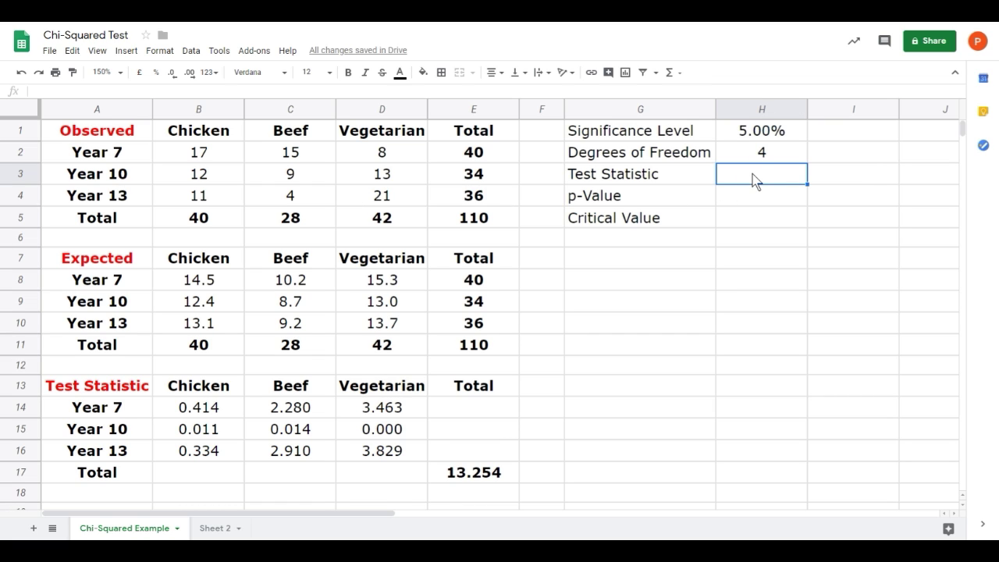
pyautogui.write('=')
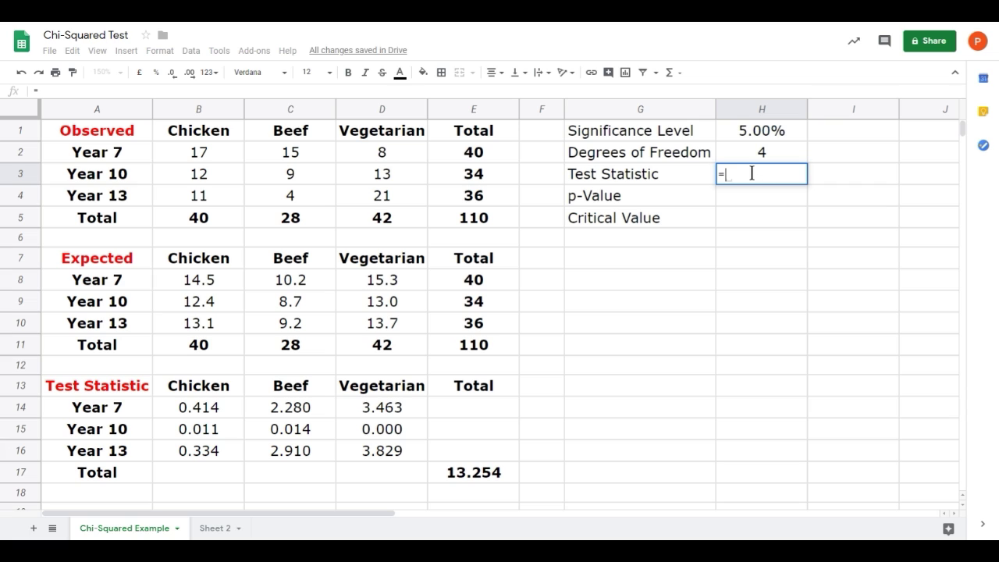
pyautogui.click(489, 481)
pyautogui.press('Return')
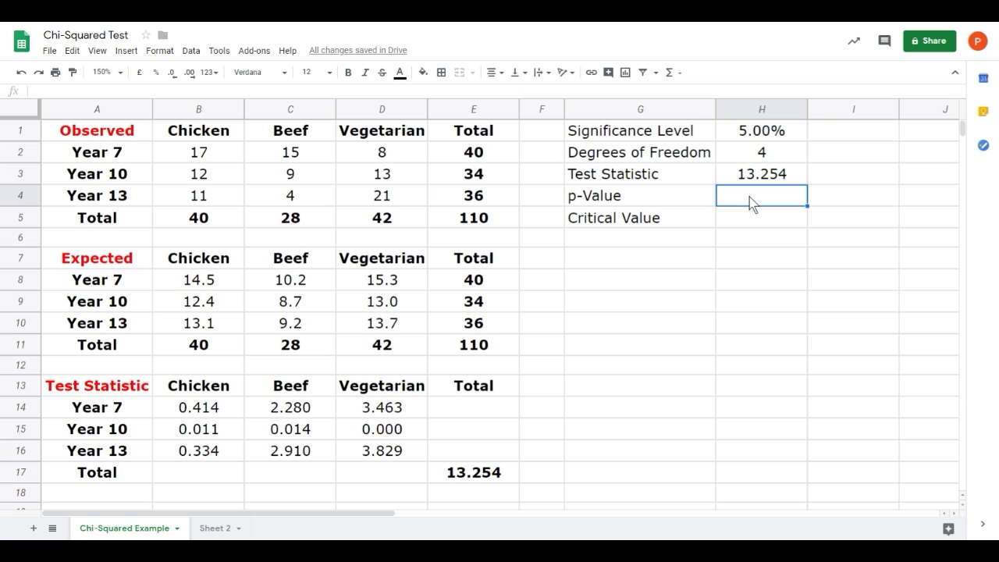
# Calculate the p-Value in H4 with =CHIDIST(H3,H2) and format it as a percentage
pyautogui.write('=')
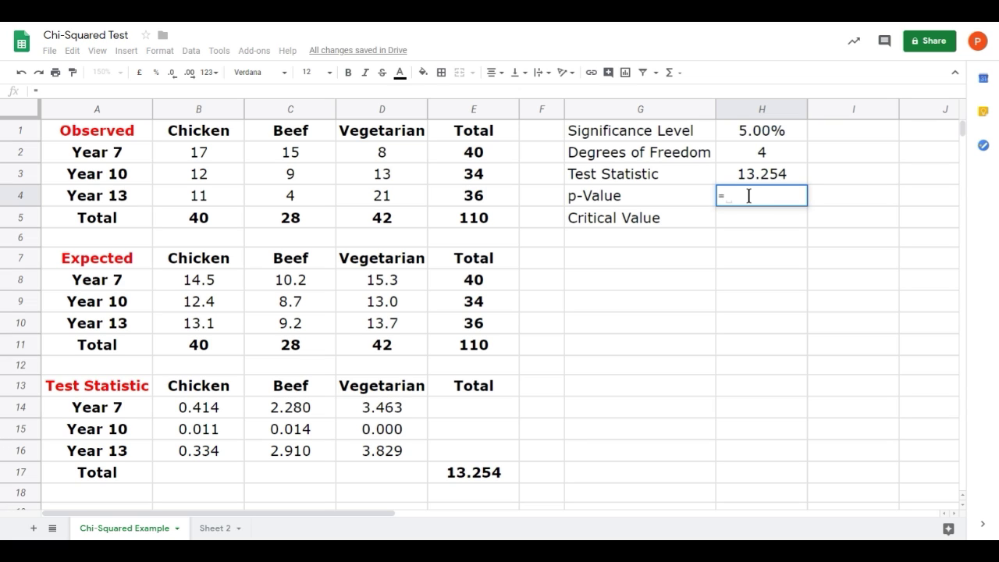
pyautogui.write('chi')
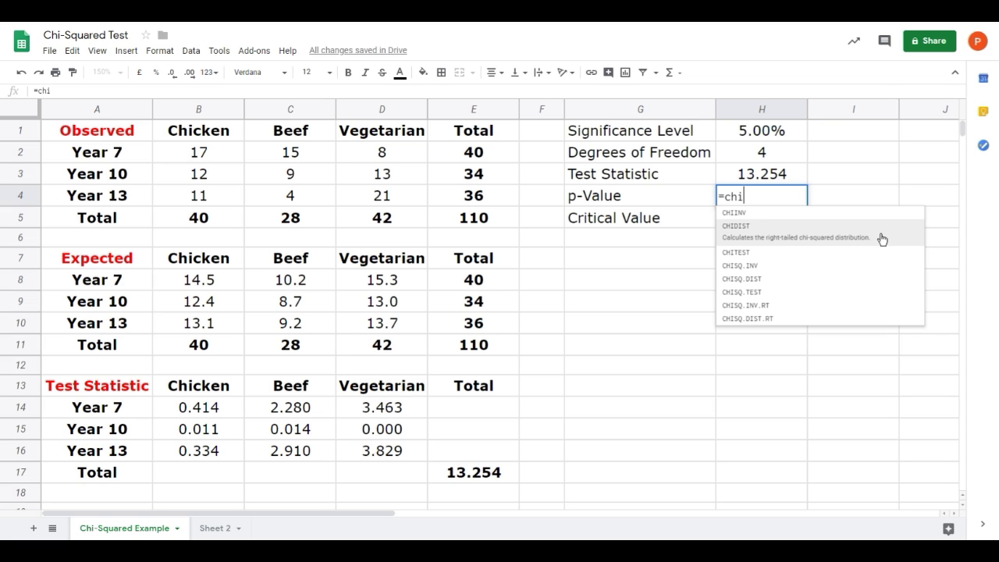
pyautogui.click(882, 238)
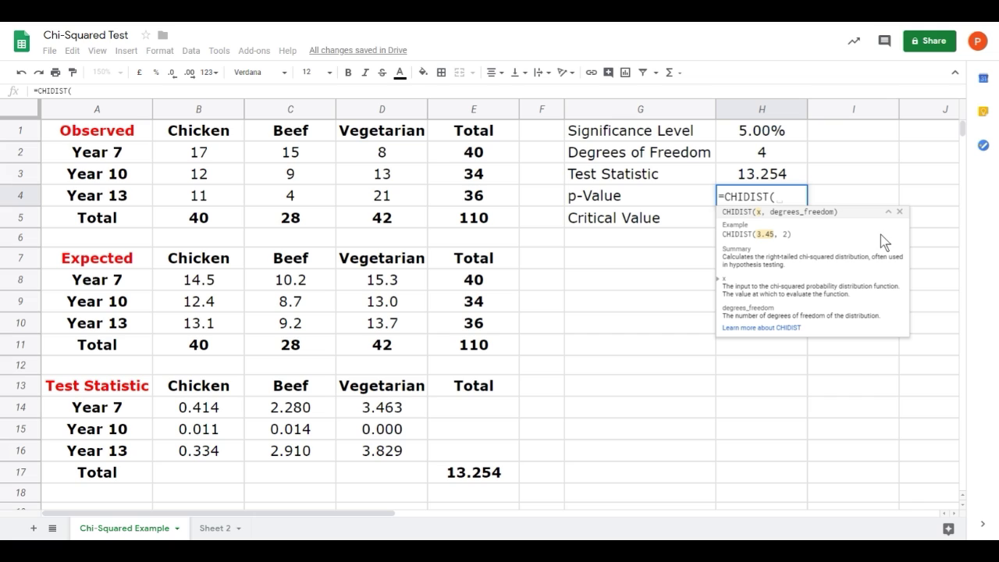
pyautogui.click(771, 181)
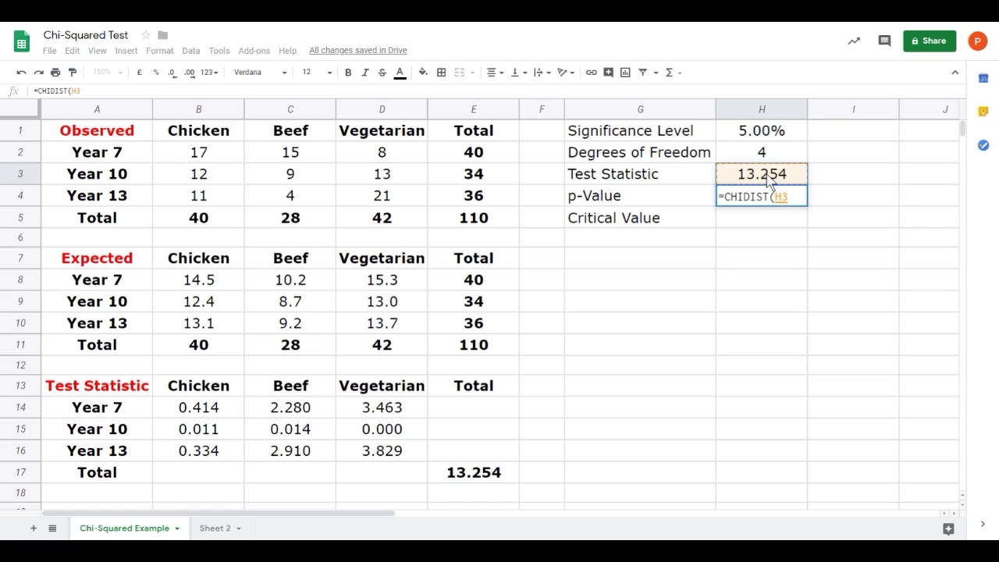
pyautogui.write(',')
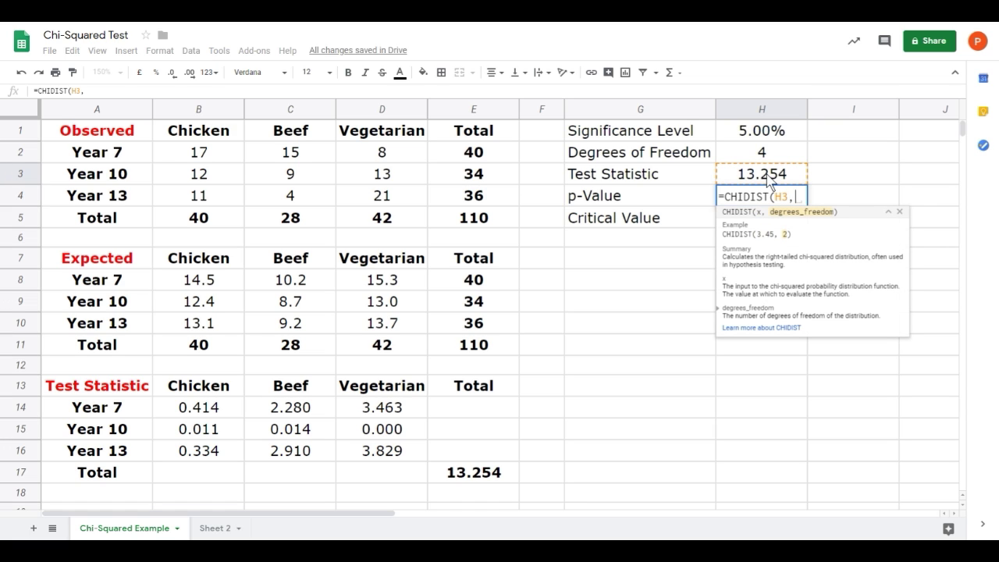
pyautogui.click(775, 160)
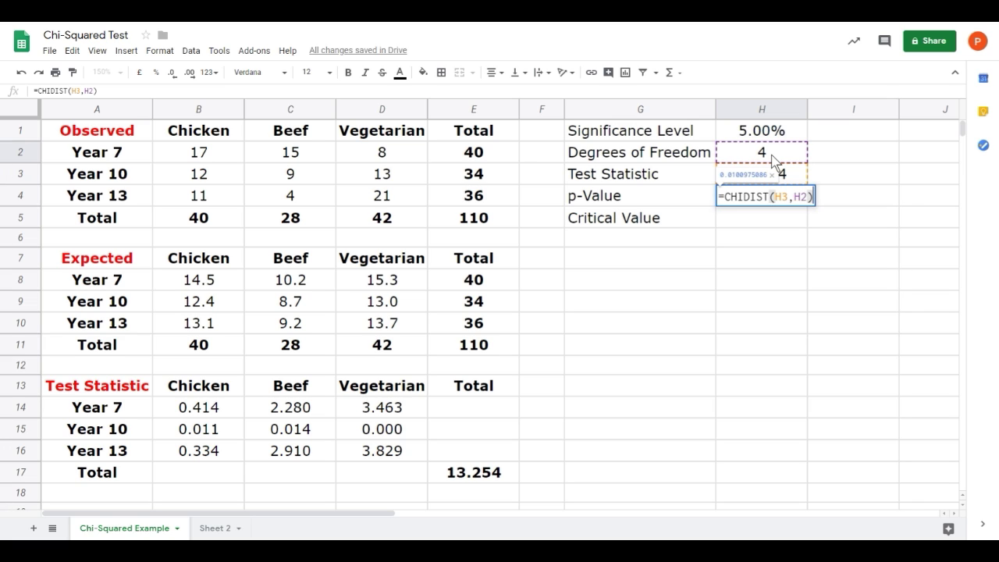
pyautogui.press('Return')
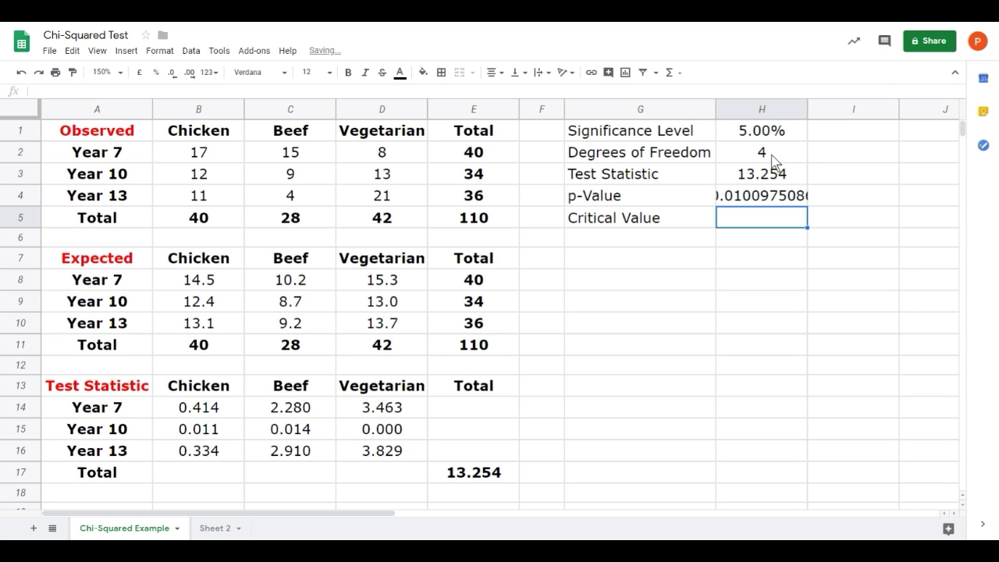
pyautogui.click(789, 196)
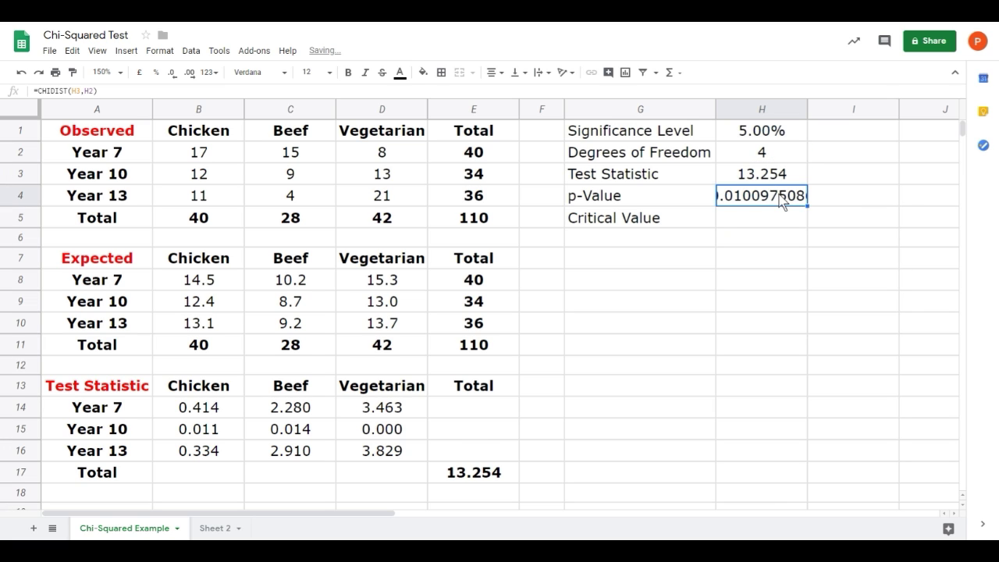
pyautogui.click(160, 73)
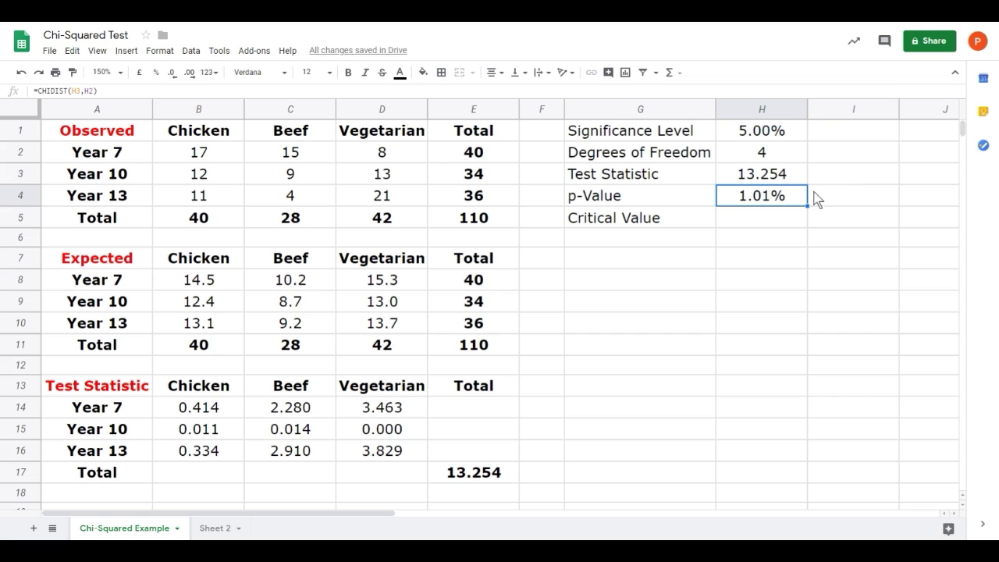
# Calculate the Critical Value in H5 with =CHIINV(H1,H2)
pyautogui.click(748, 216)
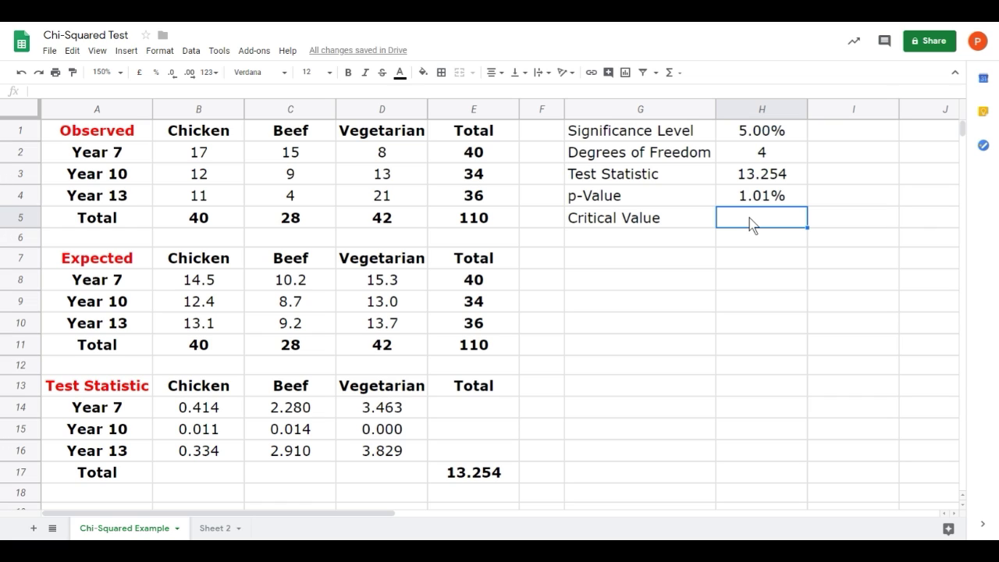
pyautogui.write('=ch')
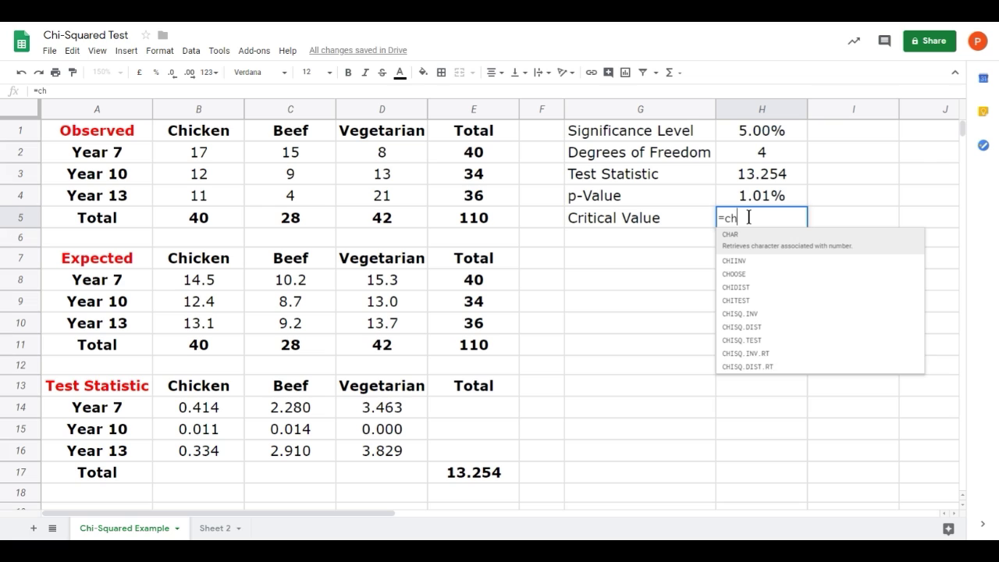
pyautogui.write('i')
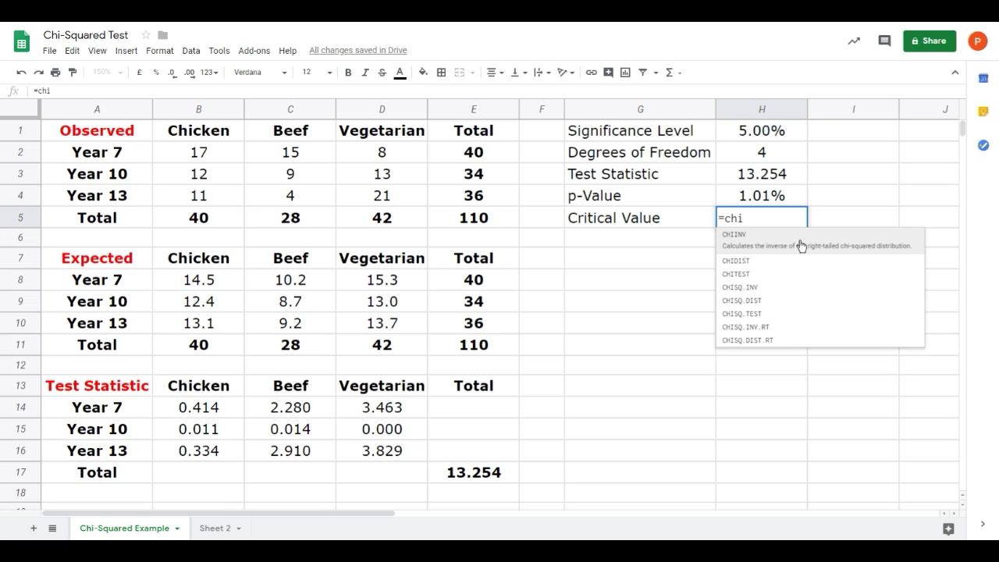
pyautogui.click(827, 243)
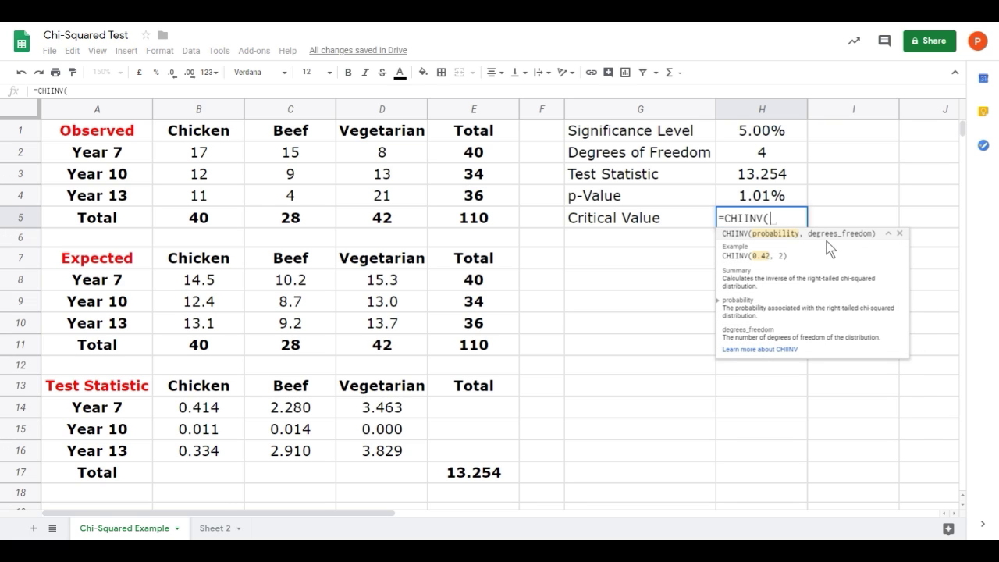
pyautogui.click(767, 136)
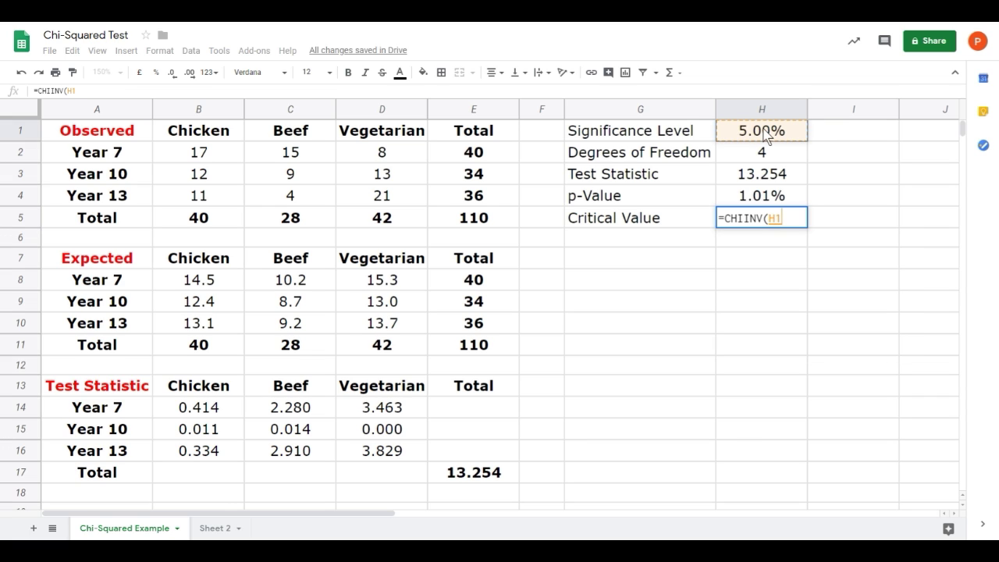
pyautogui.write(',')
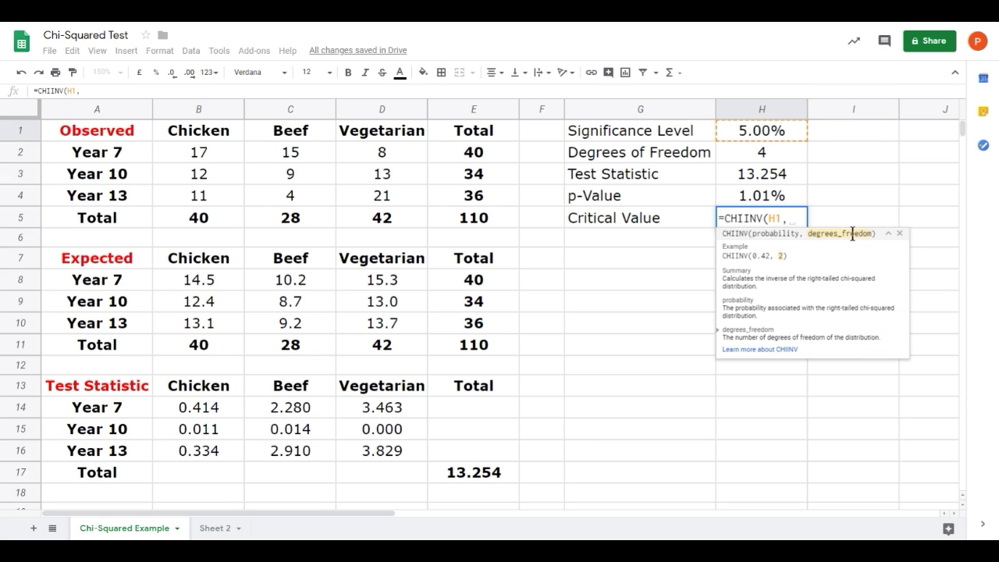
pyautogui.click(764, 155)
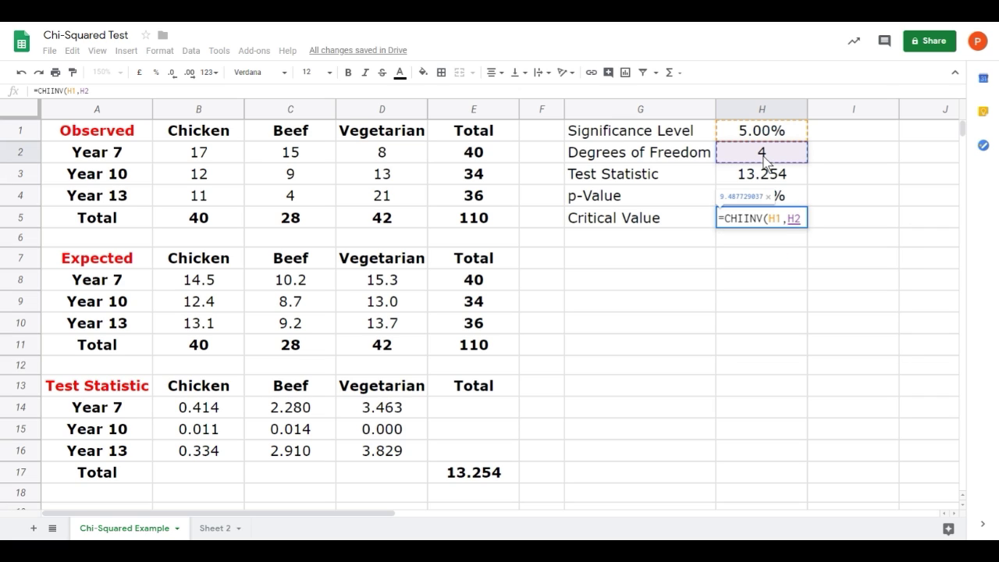
pyautogui.write(')')
pyautogui.press('Return')
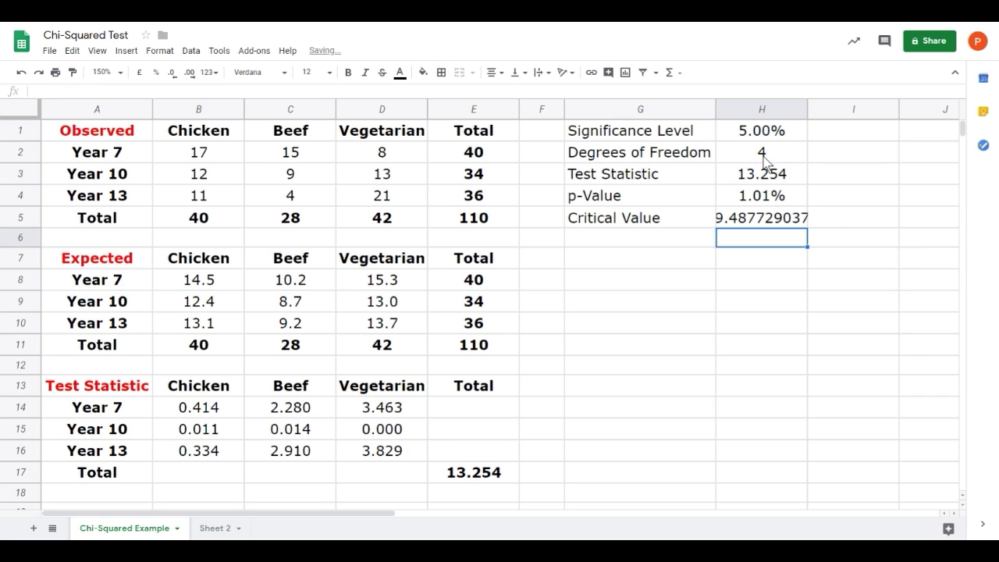
# Reduce the Critical Value in H5 to three decimal places
pyautogui.click(757, 223)
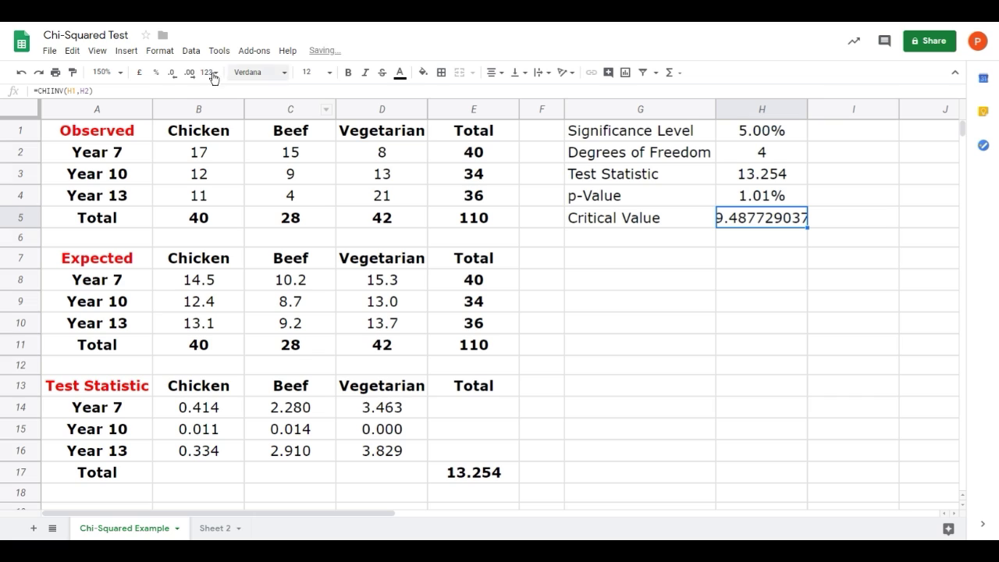
pyautogui.click(179, 72)
pyautogui.click(179, 72)
pyautogui.click(178, 73)
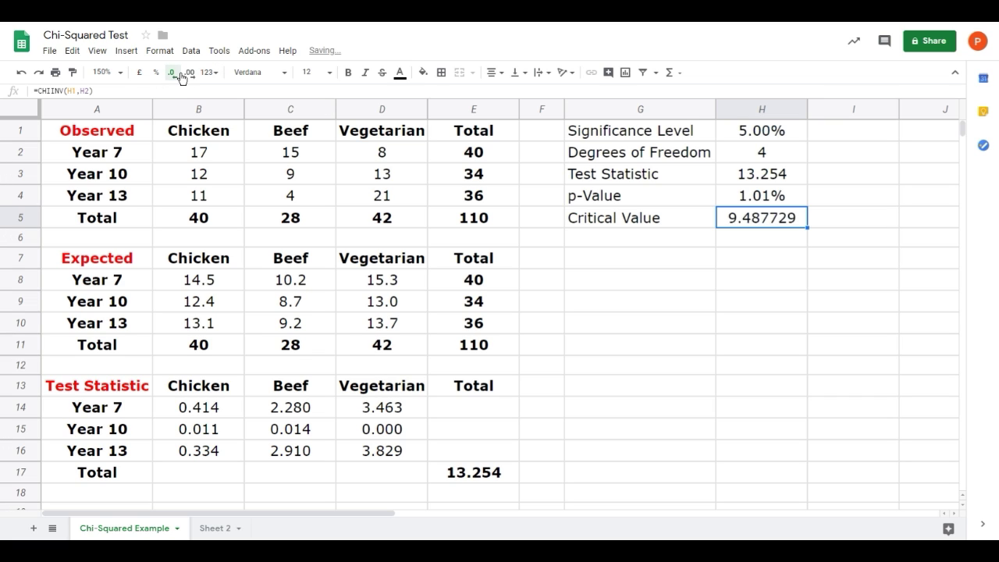
pyautogui.click(179, 72)
pyautogui.click(178, 73)
pyautogui.click(178, 72)
pyautogui.click(746, 303)
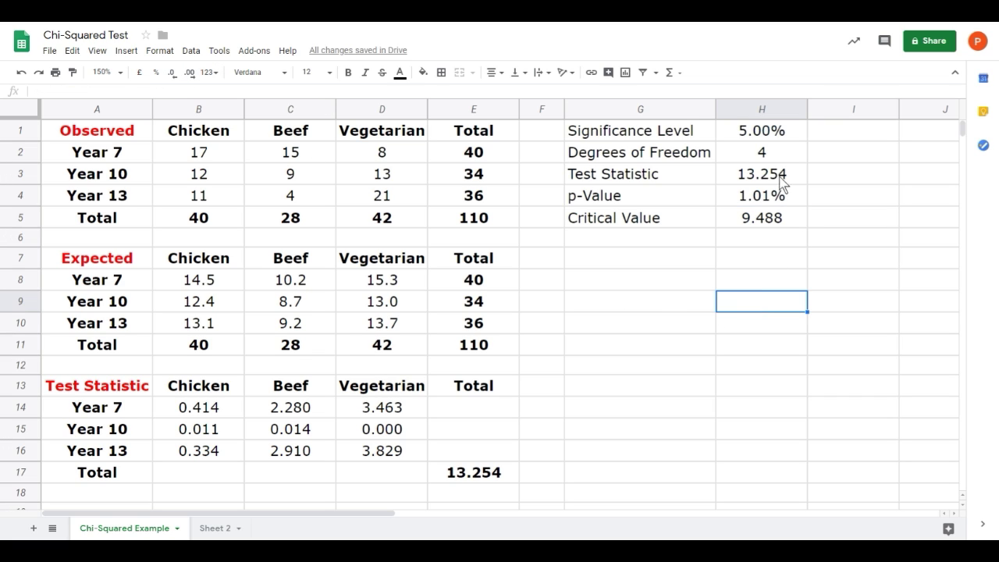
# Compare the Test Statistic in H3 with the Critical Value in H5, and the p-Value in H4 with the Significance Level in H1
pyautogui.click(787, 179)
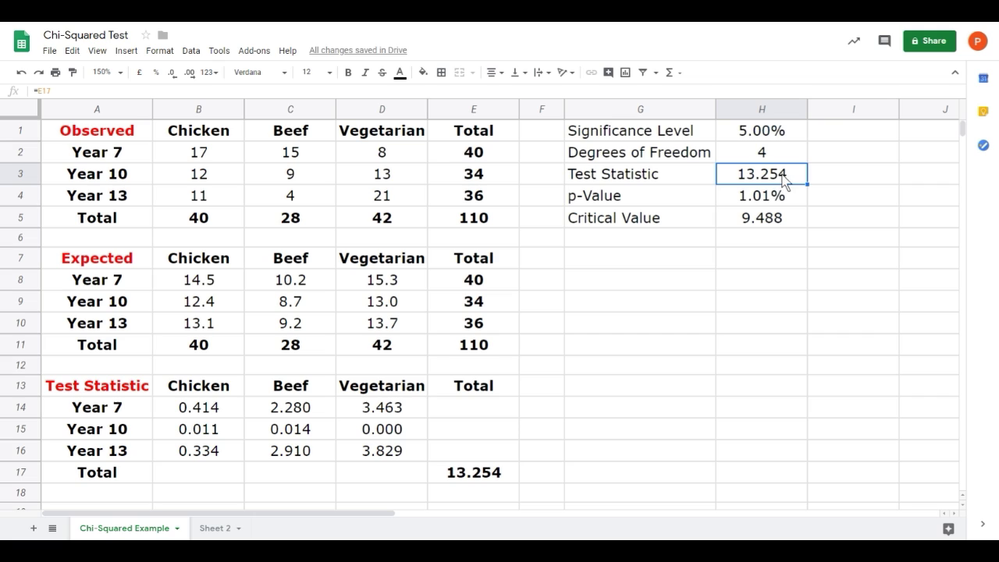
pyautogui.click(775, 222)
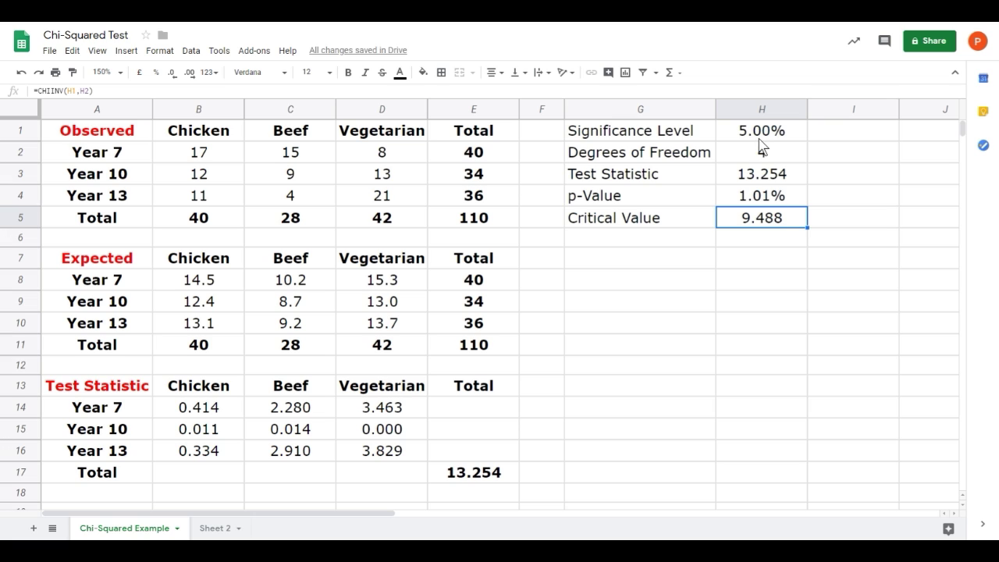
pyautogui.click(776, 205)
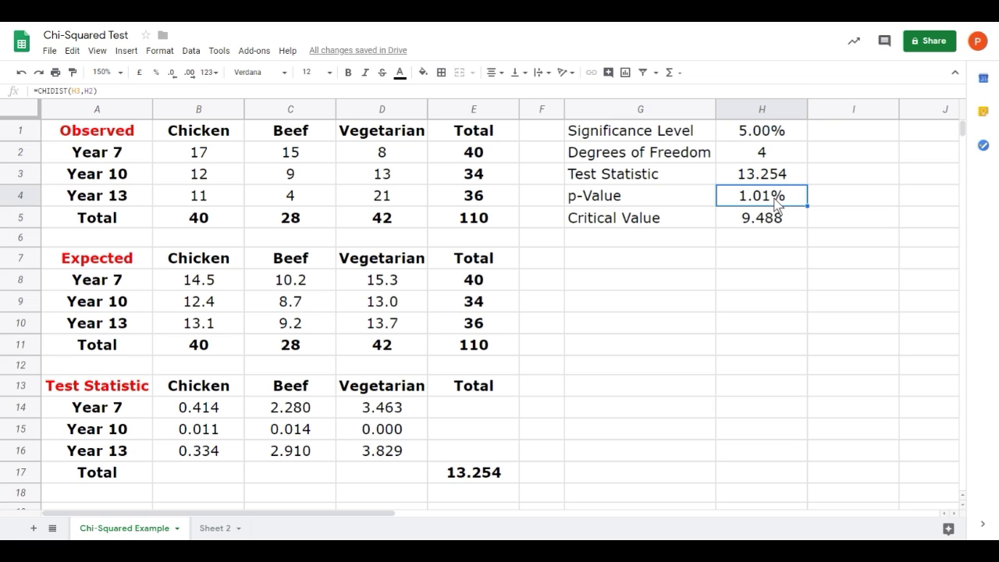
pyautogui.click(773, 132)
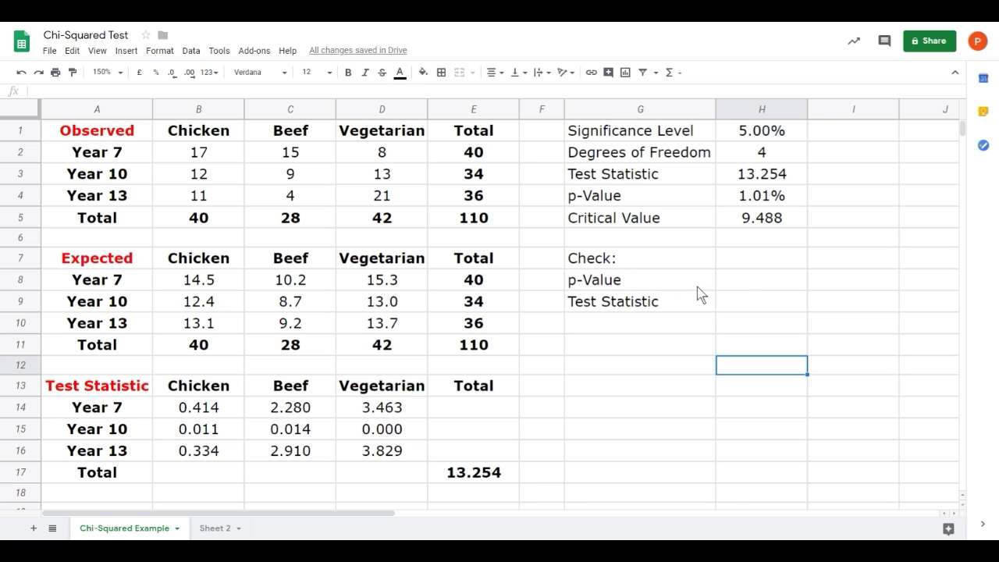
# Calculate the check p-Value in H8 from the observed and expected counts with =CHITEST(B2:D4,B8:D10)
pyautogui.click(746, 281)
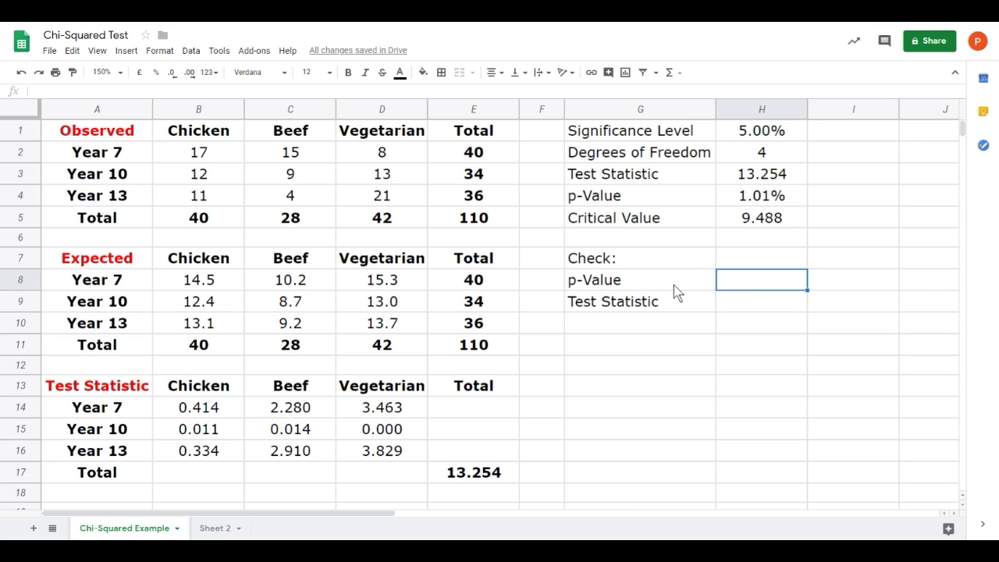
pyautogui.write('=chi')
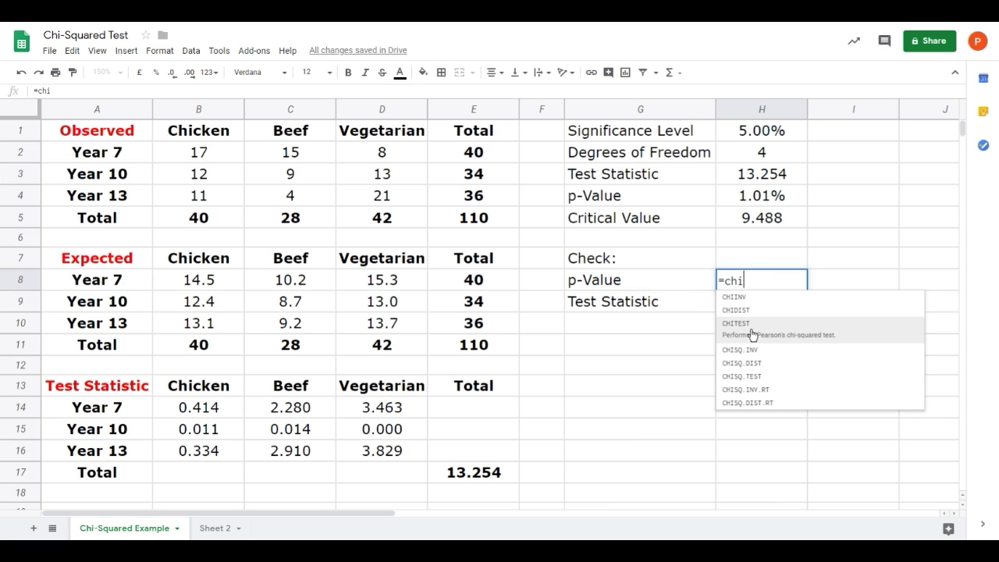
pyautogui.click(863, 337)
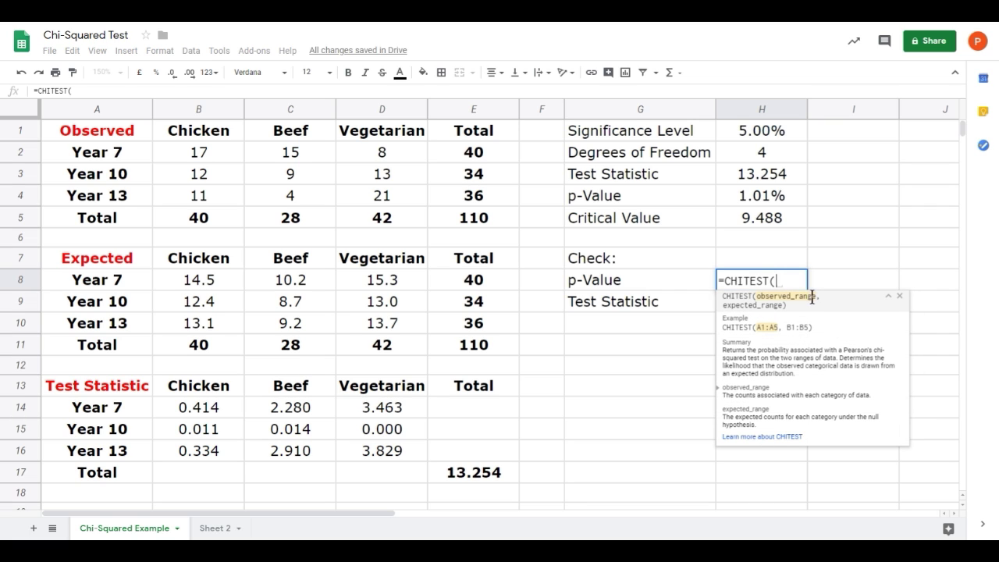
pyautogui.moveTo(210, 152); pyautogui.dragTo(371, 199)
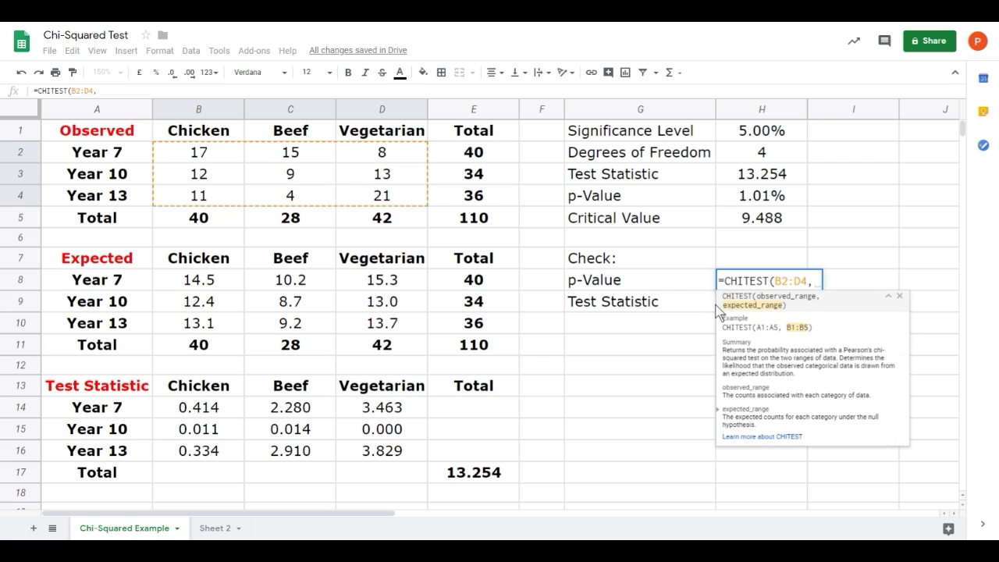
pyautogui.write(',')
pyautogui.moveTo(235, 281); pyautogui.dragTo(369, 327)
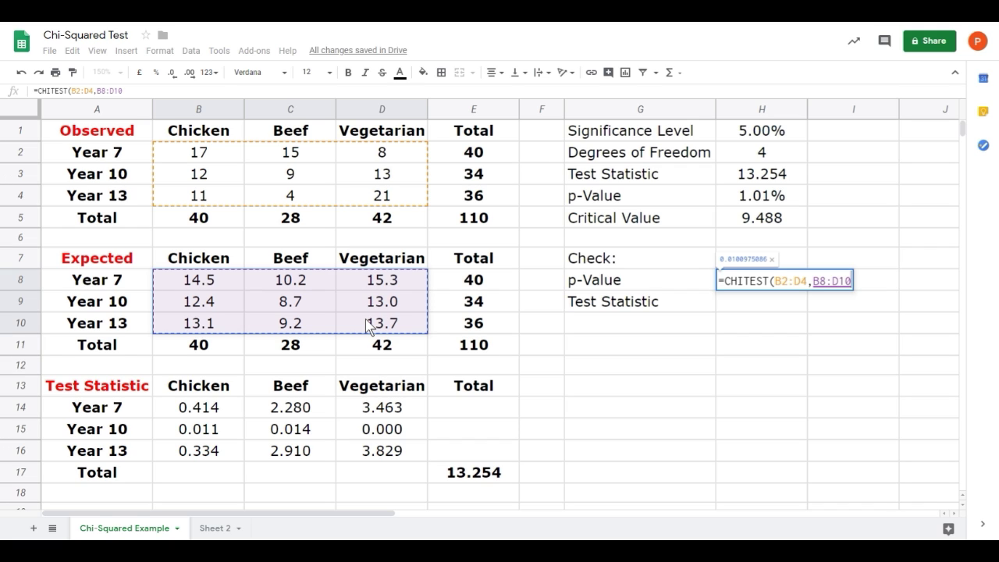
pyautogui.write(')')
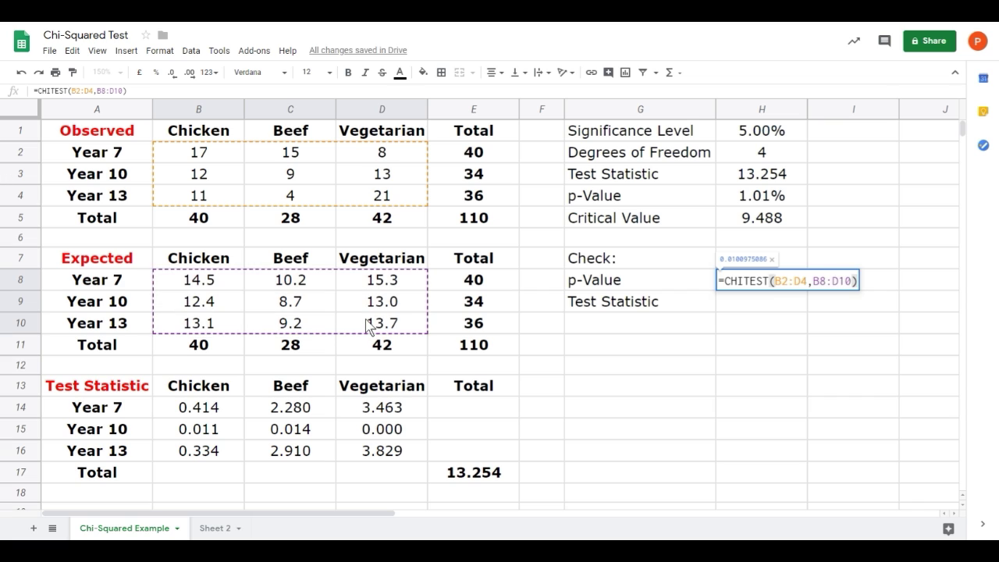
pyautogui.press('Return')
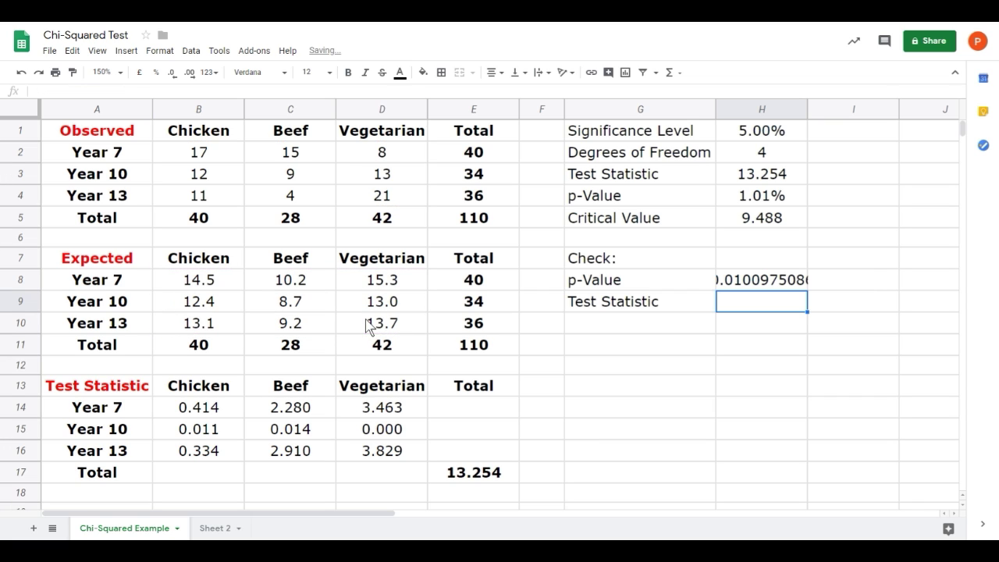
# Format the check p-Value in H8 as a percentage and compare it with the p-Value in H4
pyautogui.click(744, 281)
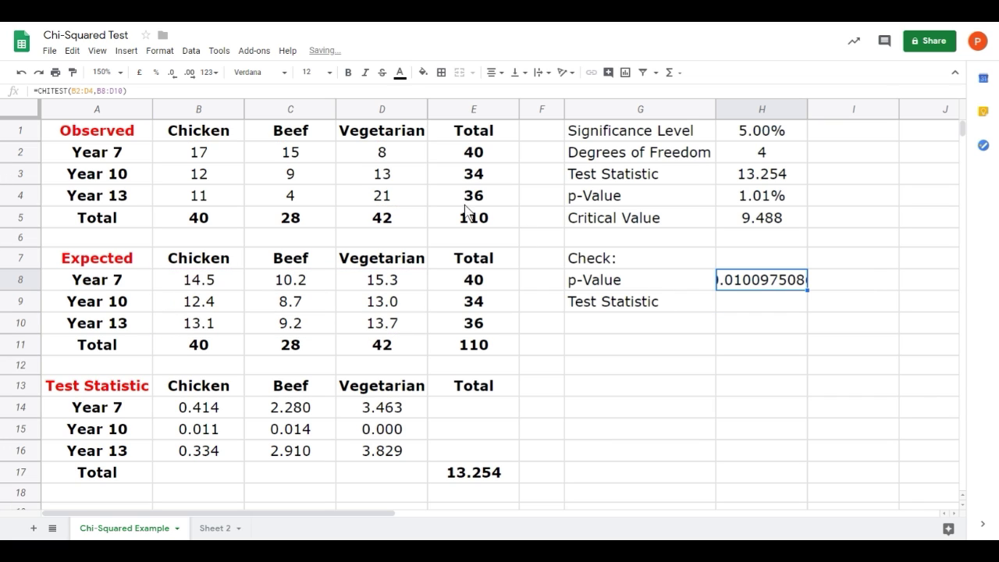
pyautogui.click(155, 71)
pyautogui.click(786, 198)
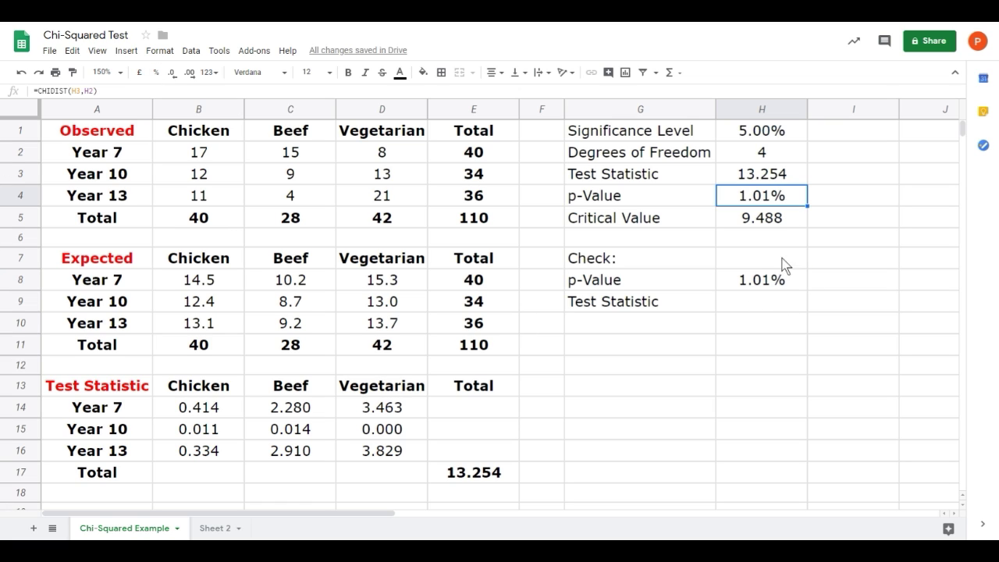
pyautogui.click(786, 281)
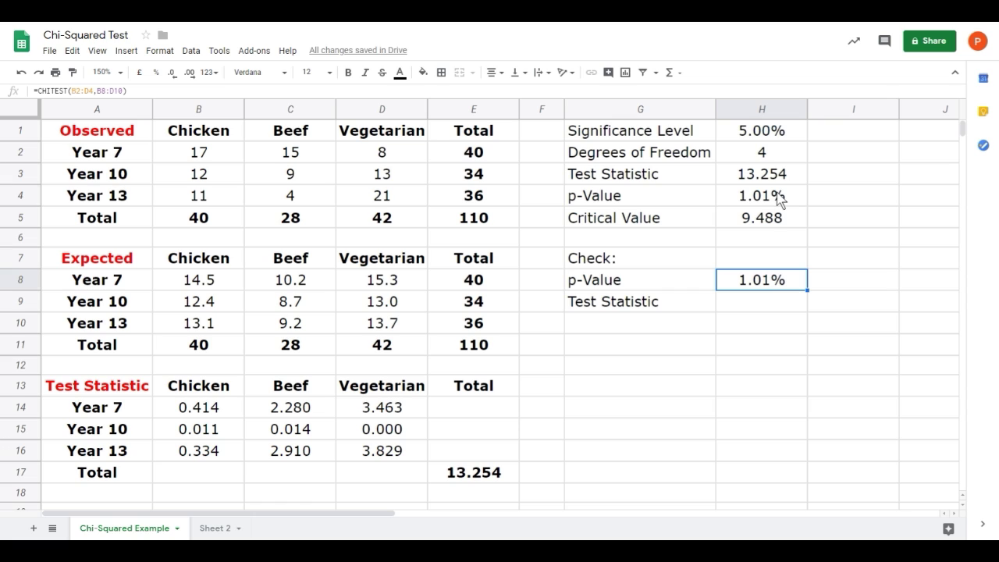
pyautogui.click(783, 196)
# Calculate the check Test Statistic in H9 with =CHIINV(H8,H2)
pyautogui.click(762, 299)
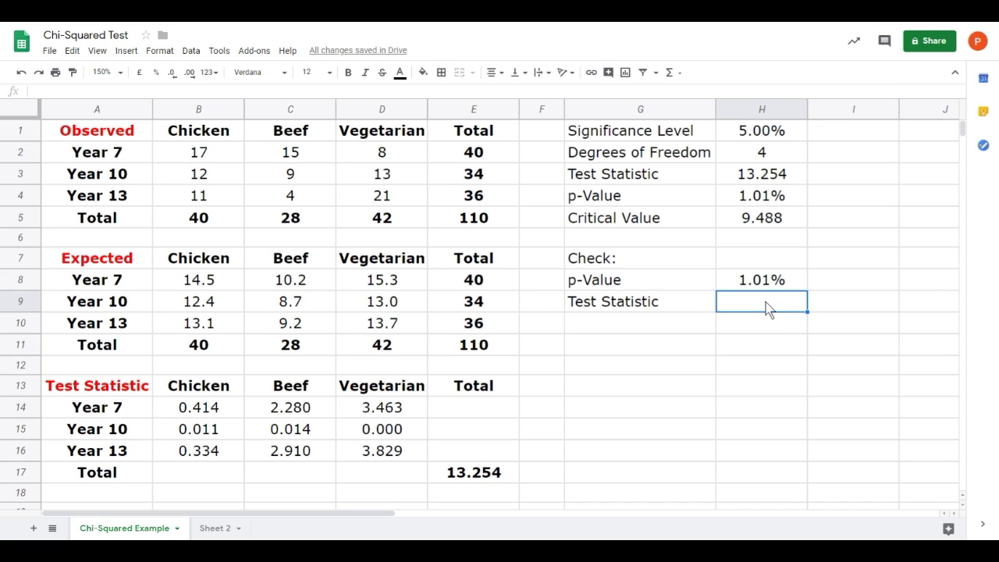
pyautogui.write('=chi')
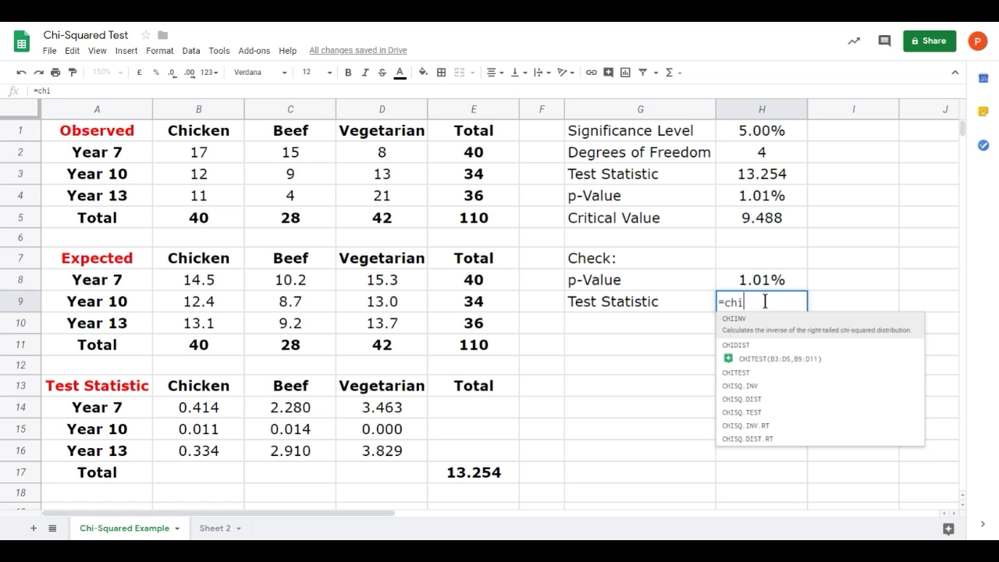
pyautogui.click(765, 332)
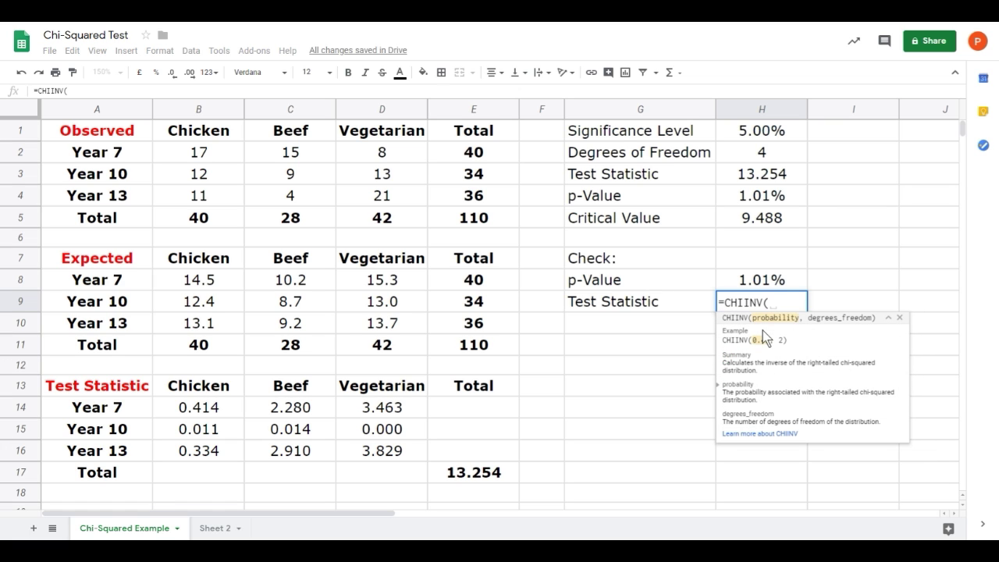
pyautogui.click(774, 282)
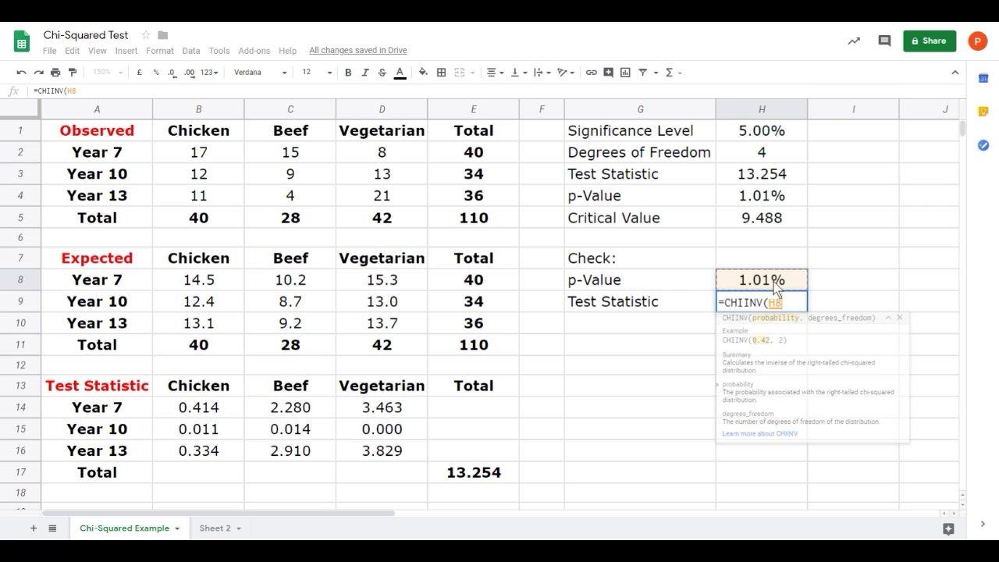
pyautogui.write(',')
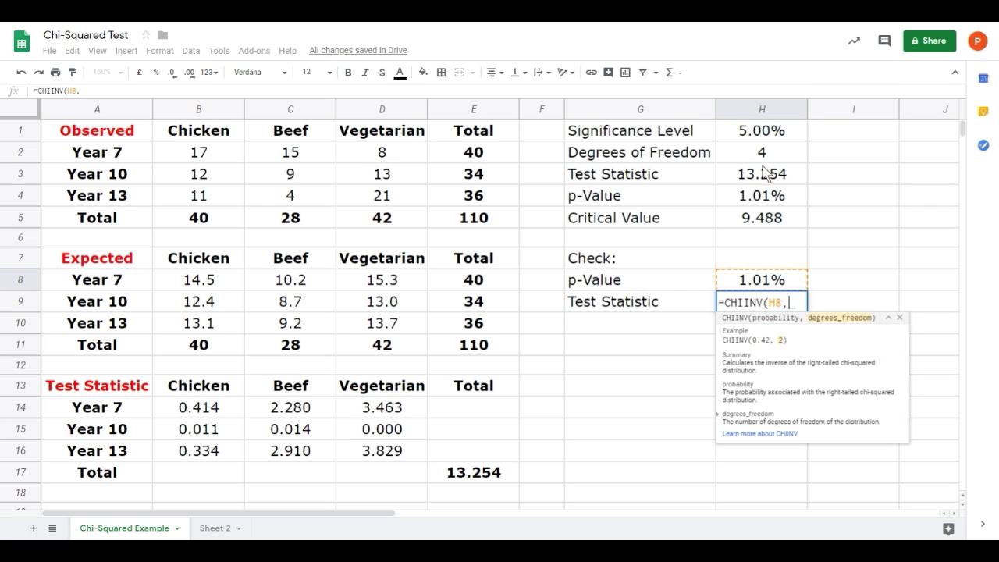
pyautogui.click(773, 157)
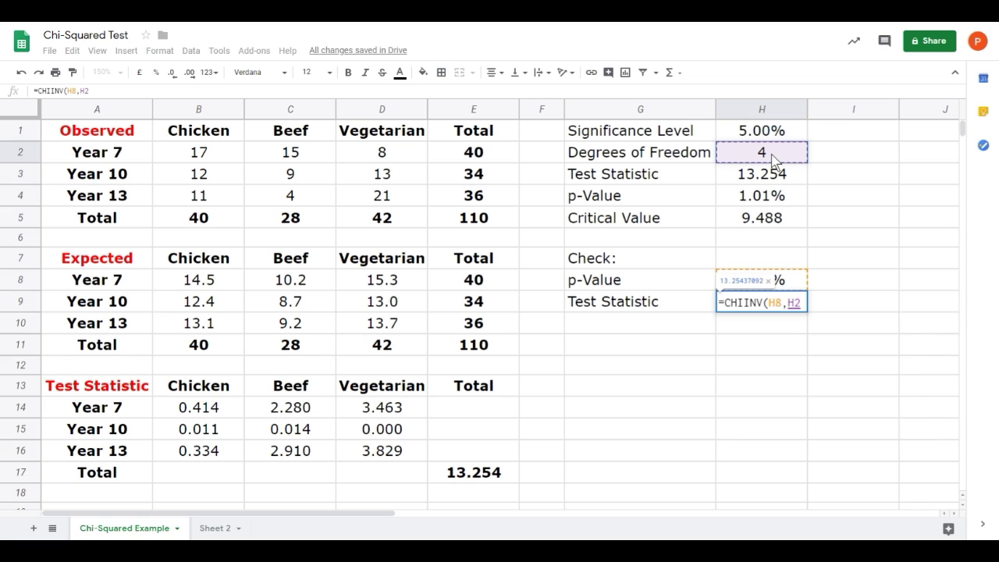
pyautogui.write(')')
pyautogui.press('Return')
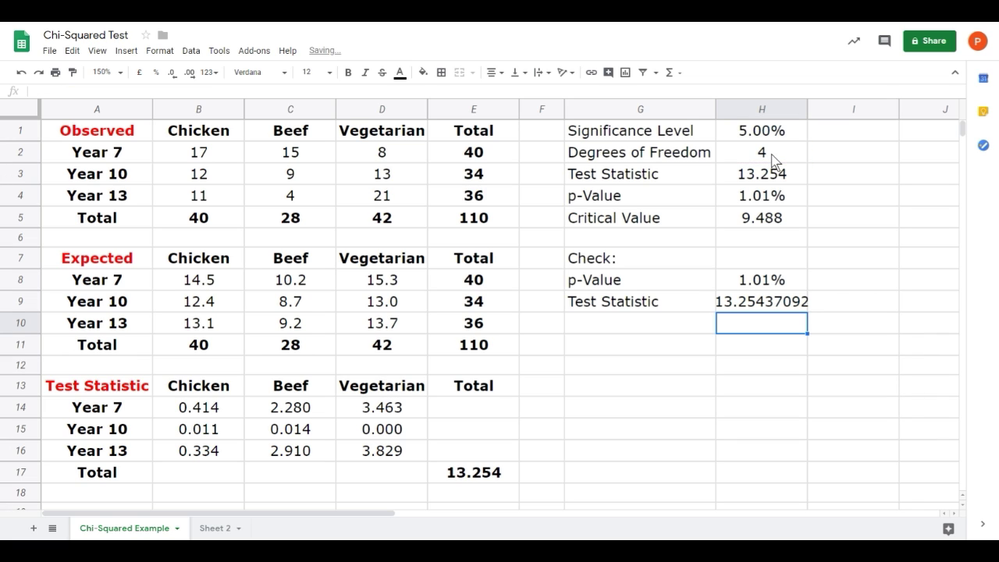
# Reduce the check Test Statistic in H9 to three decimal places and compare it with the Test Statistic in H3
pyautogui.click(779, 307)
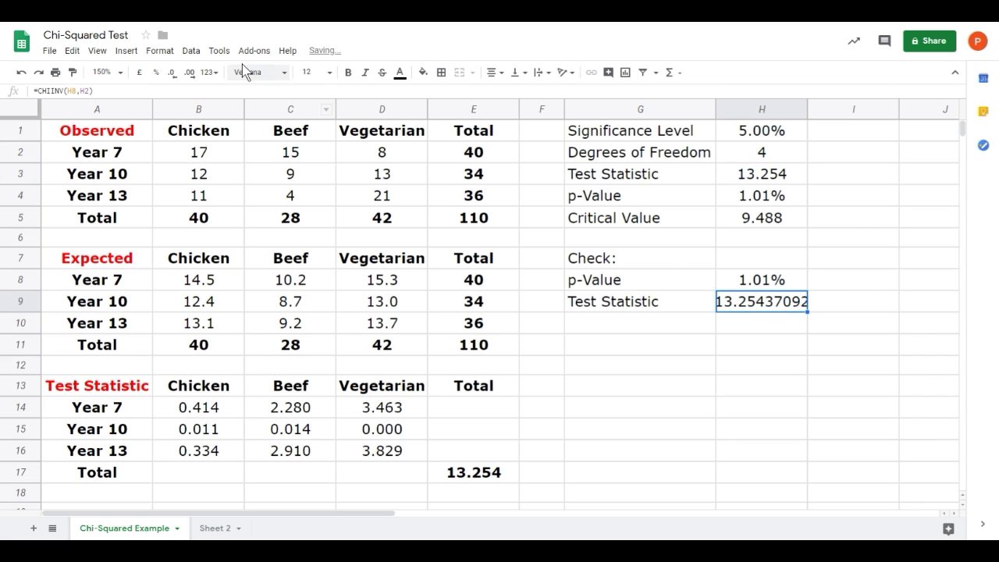
pyautogui.click(172, 74)
pyautogui.click(173, 75)
pyautogui.click(173, 74)
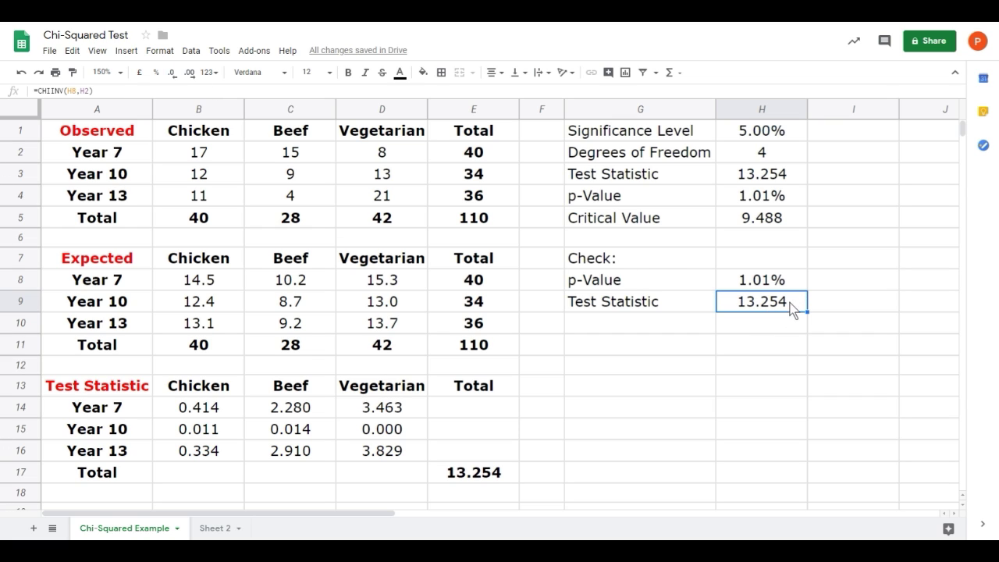
pyautogui.click(779, 179)
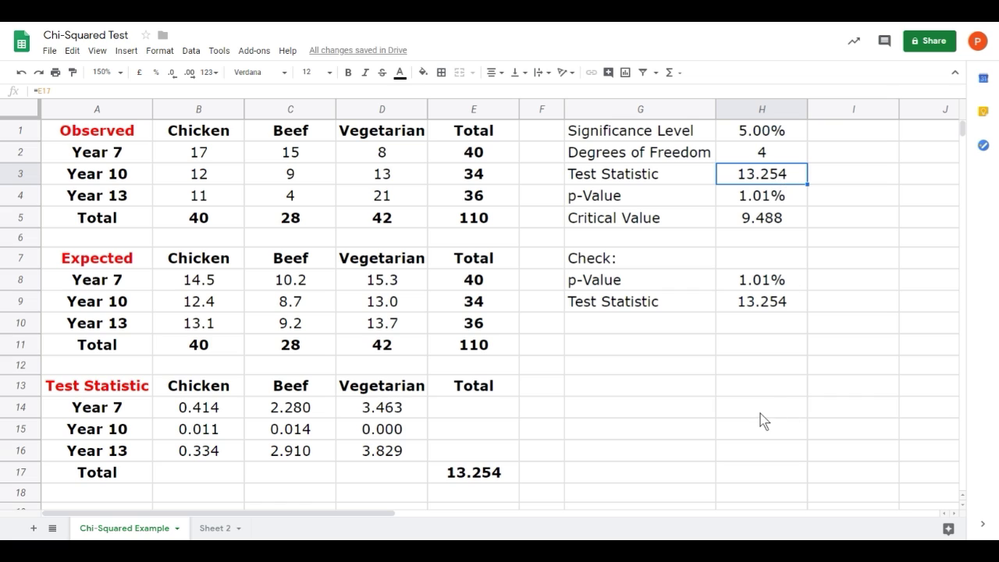